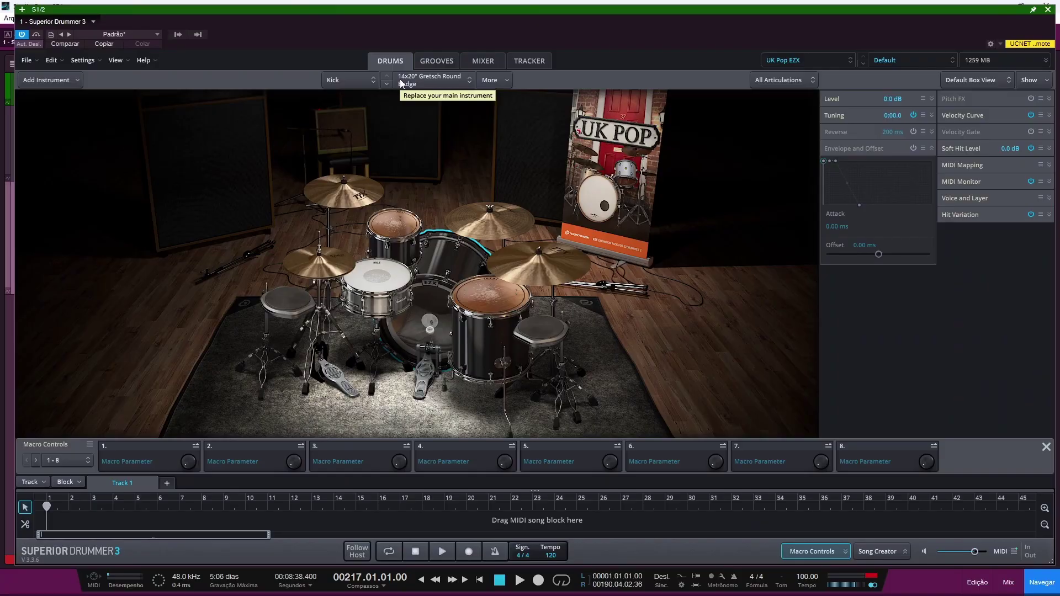
Switch Superior Drummer 3 to its Tracker view and close the plug-in window to reveal the arrangement
{"action": "left_click", "coordinate": [531, 59]}
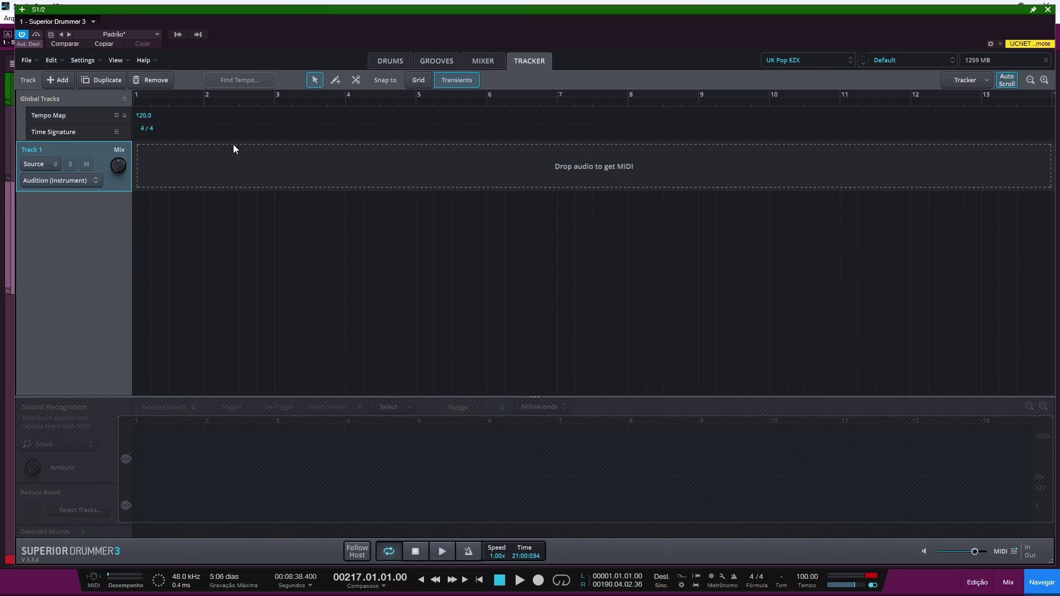
{"action": "left_click", "coordinate": [60, 84]}
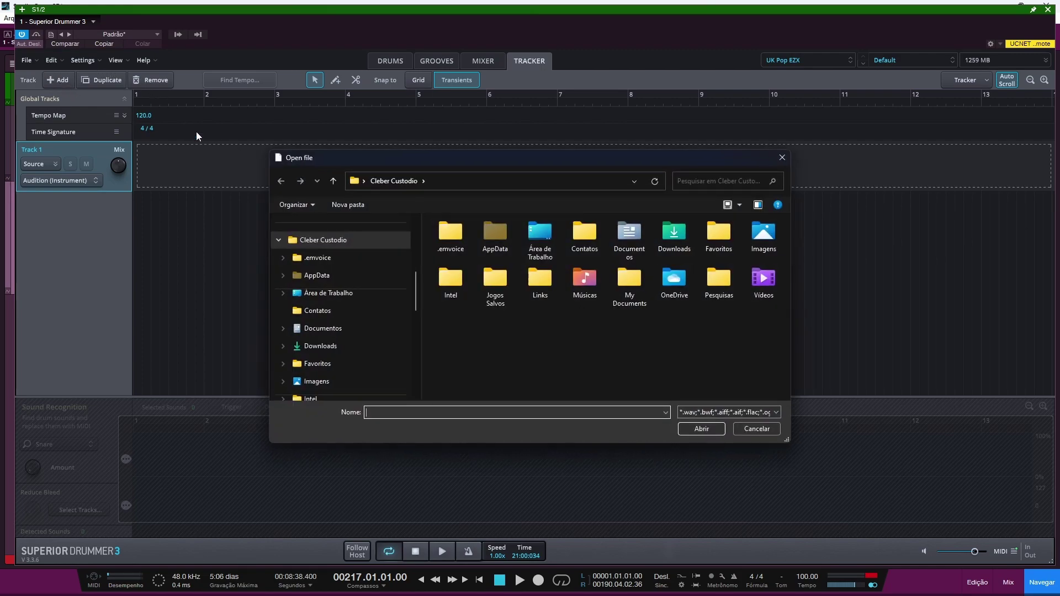
{"action": "left_click", "coordinate": [781, 159]}
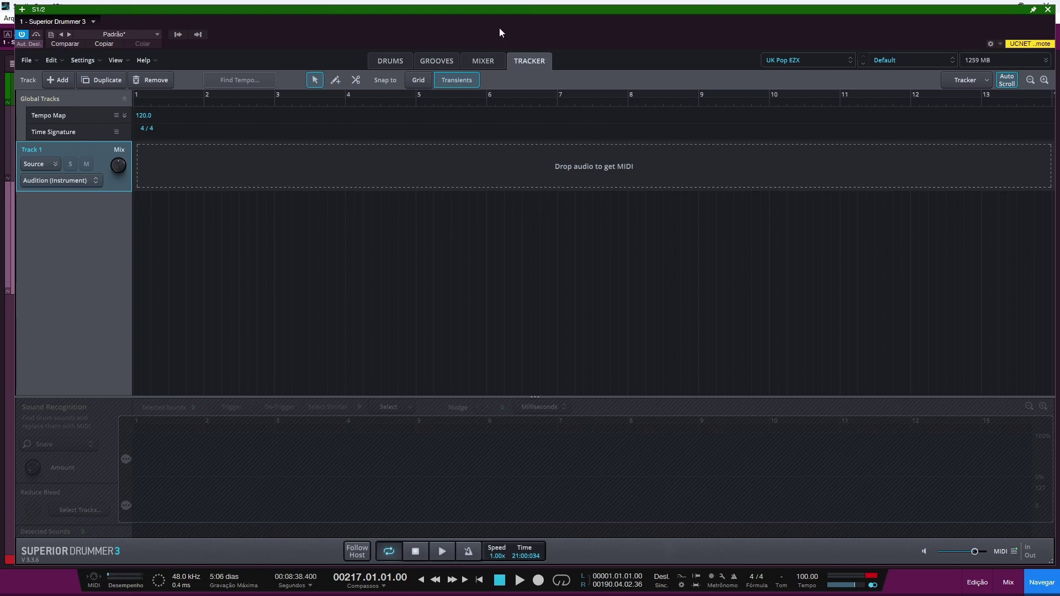
{"action": "left_click_drag", "start_coordinate": [459, 31], "coordinate": [431, 308]}
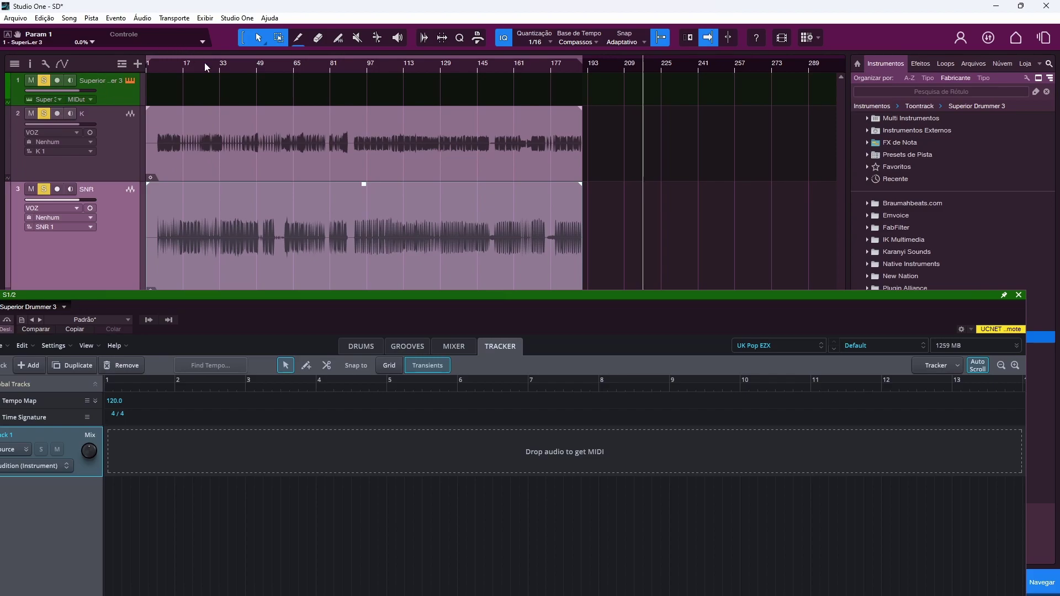
{"action": "left_click", "coordinate": [1020, 296]}
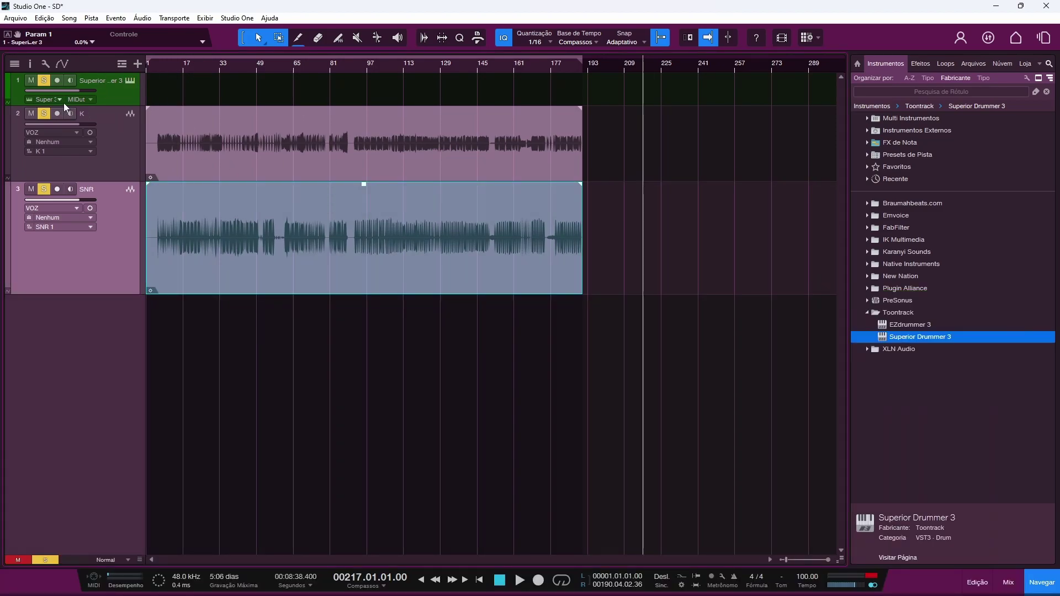
Solo only the K track and listen to it from bar 95
{"action": "left_click", "coordinate": [44, 113], "text": "alt"}
{"action": "left_click", "coordinate": [362, 69]}
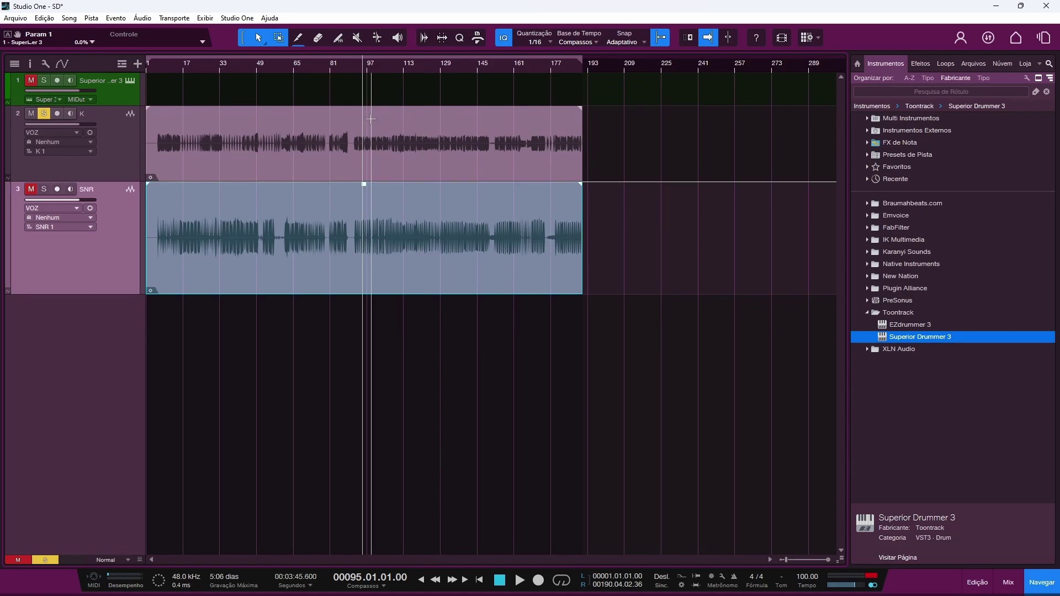
{"action": "left_click", "coordinate": [44, 189], "text": "alt"}
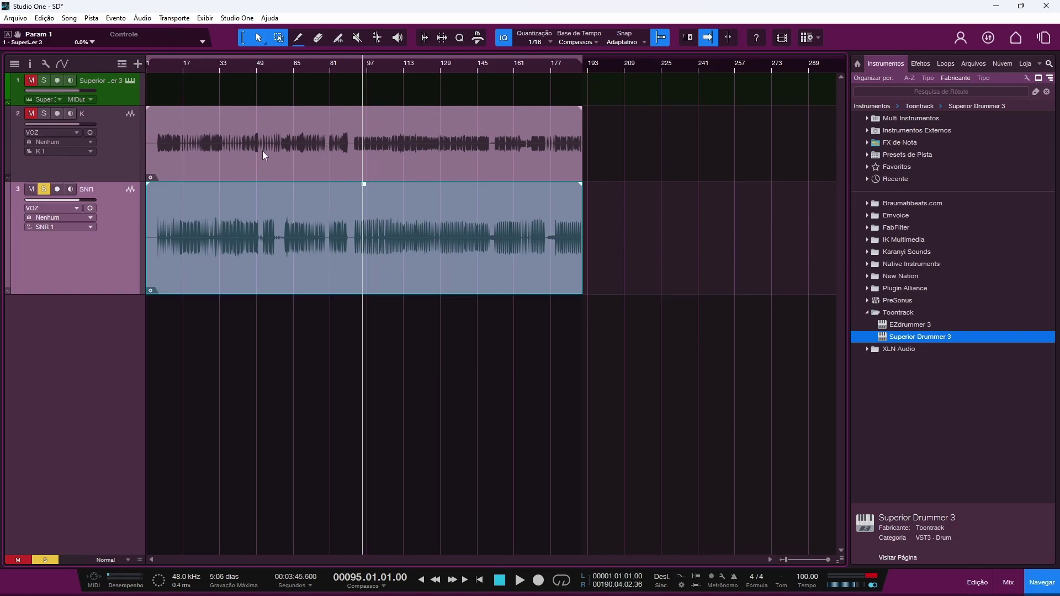
{"action": "left_click", "coordinate": [43, 113], "text": "alt"}
{"action": "key", "text": "space"}
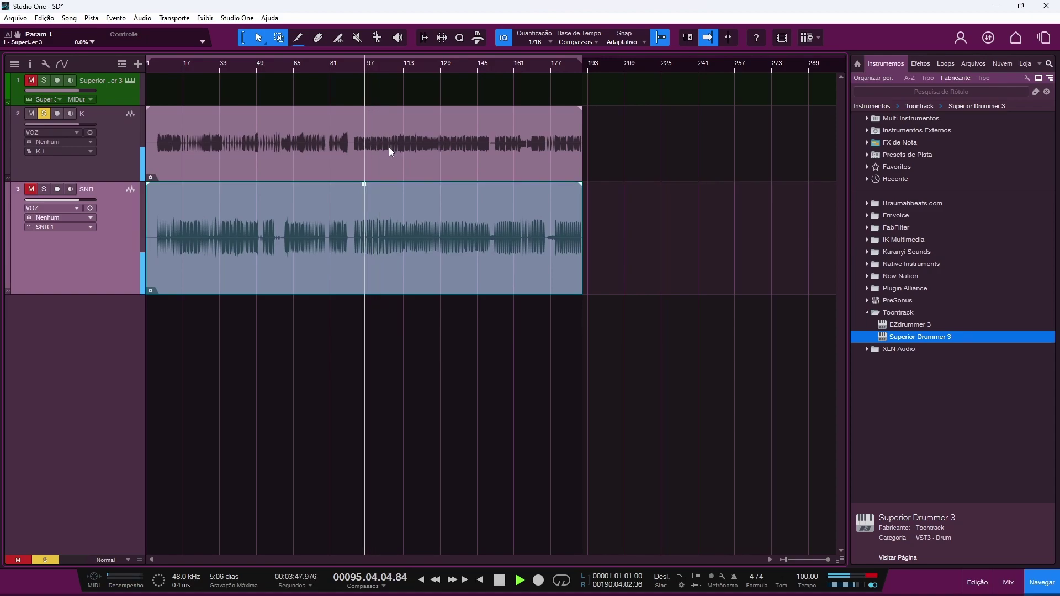
{"action": "key", "text": "space"}
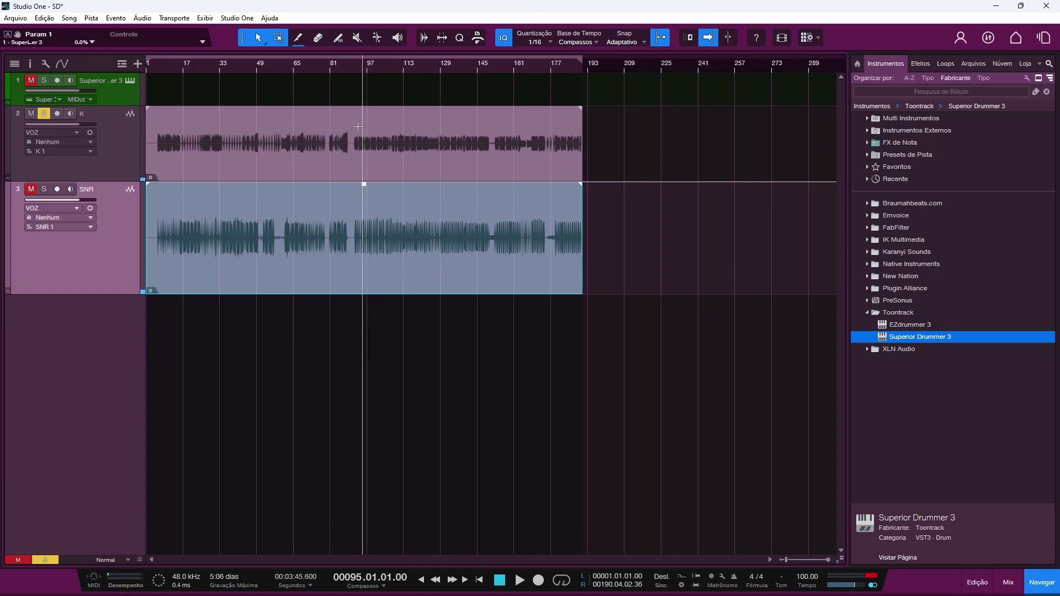
Solo only the SNR track to listen to it from bar 95, and clear all solos and mutes
{"action": "left_click", "coordinate": [44, 189], "text": "ctrl"}
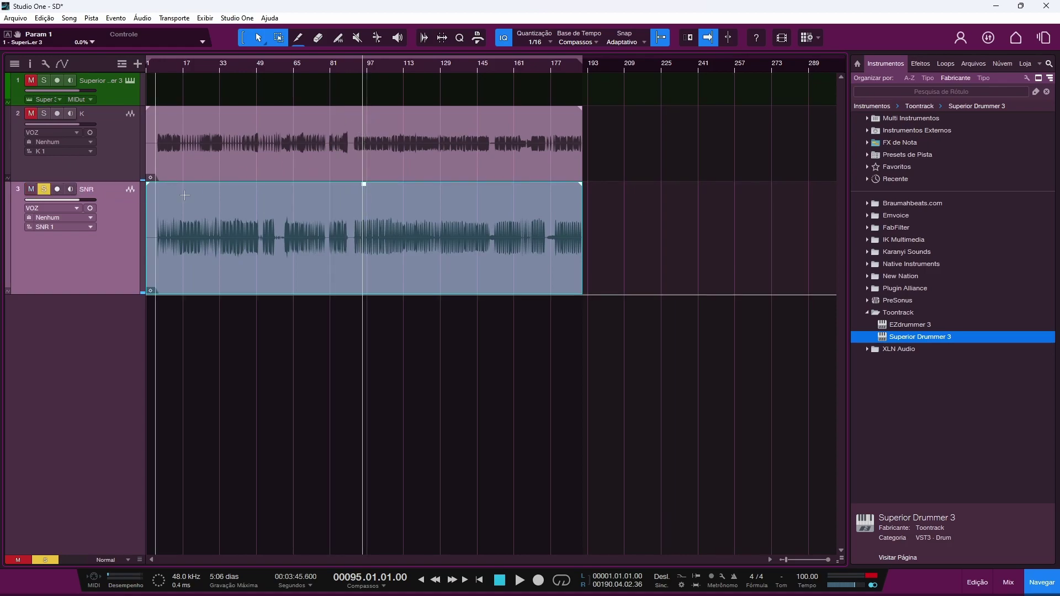
{"action": "key", "text": "space"}
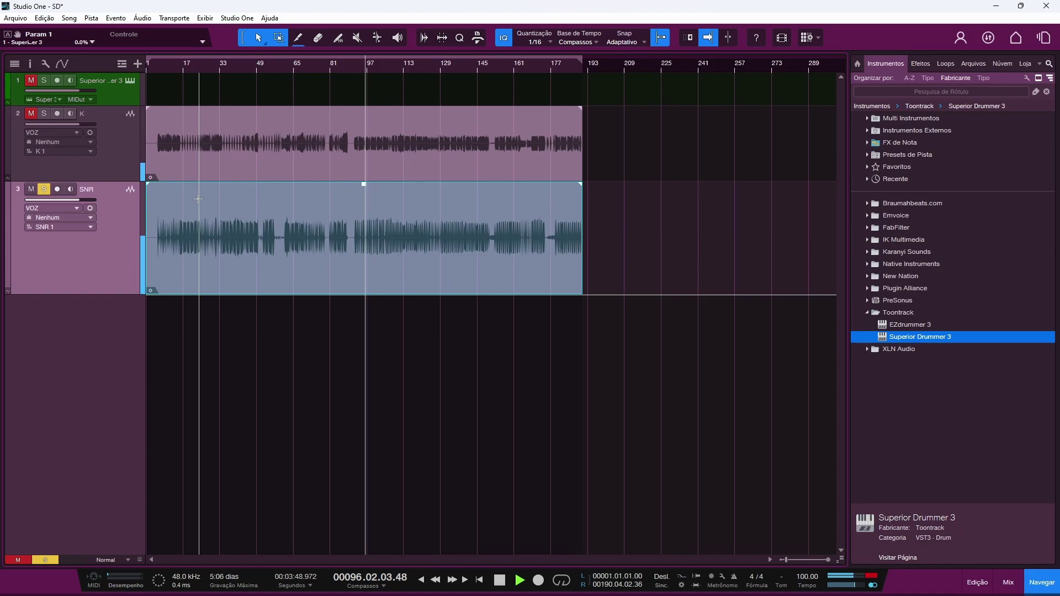
{"action": "key", "text": "space"}
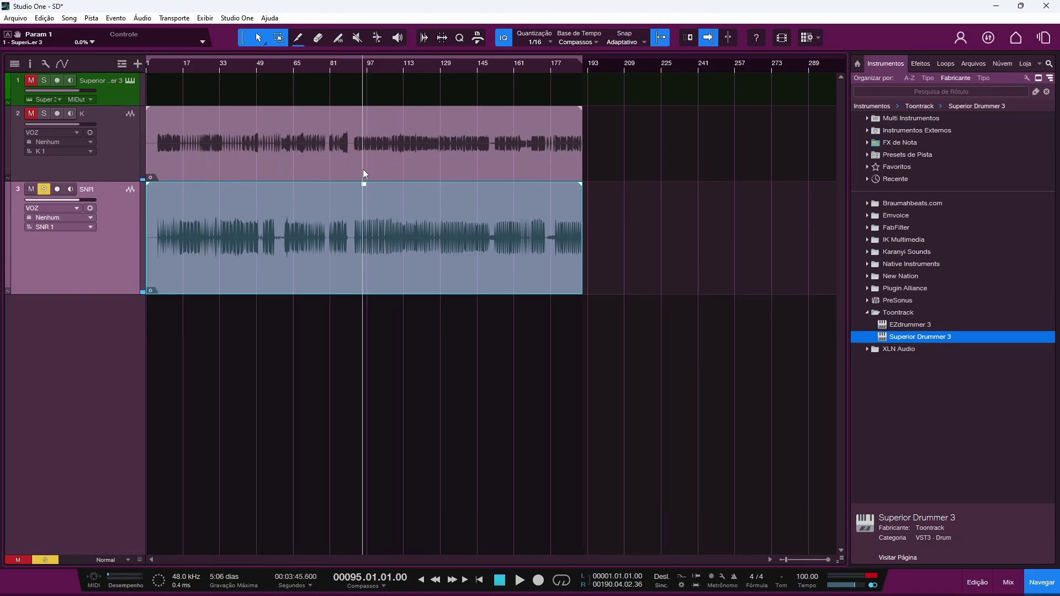
{"action": "left_click", "coordinate": [44, 190]}
{"action": "left_click", "coordinate": [31, 190]}
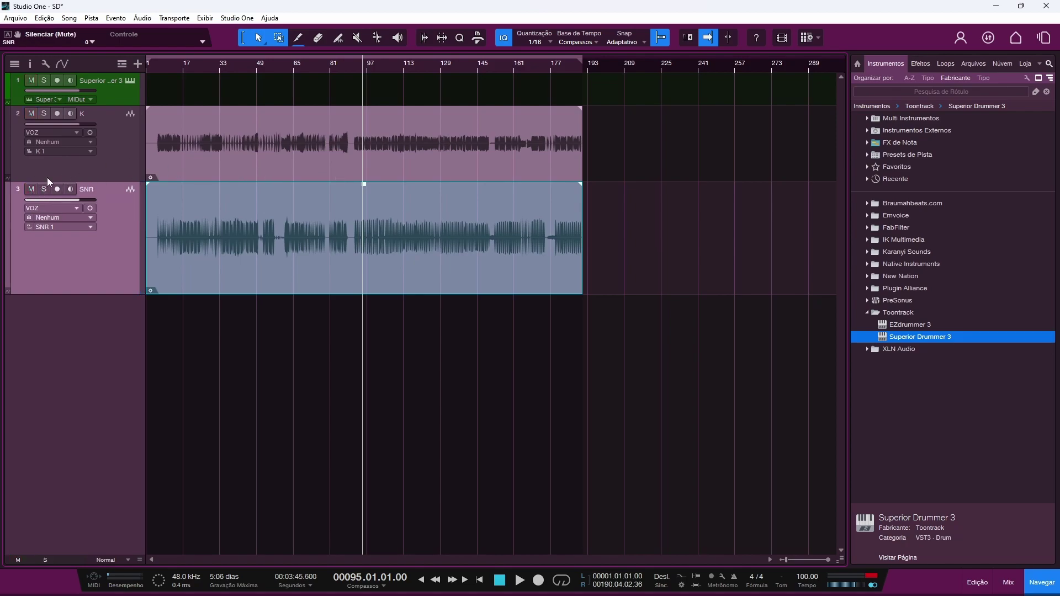
Reopen Superior Drummer 3 and load the K track's audio clip into the empty Tracker track
{"action": "left_click", "coordinate": [130, 80]}
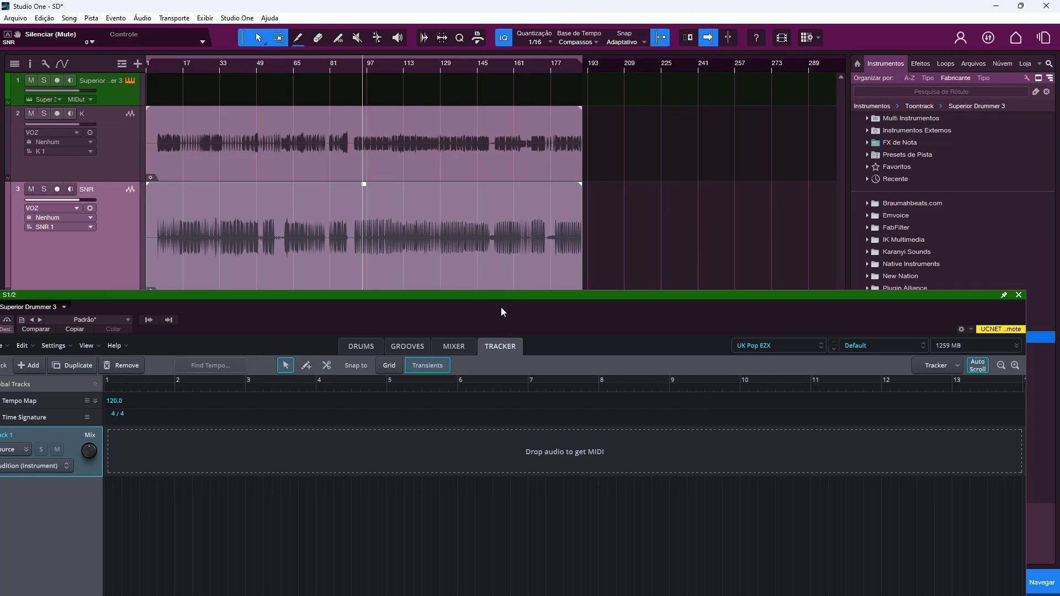
{"action": "left_click_drag", "start_coordinate": [502, 305], "coordinate": [502, 299]}
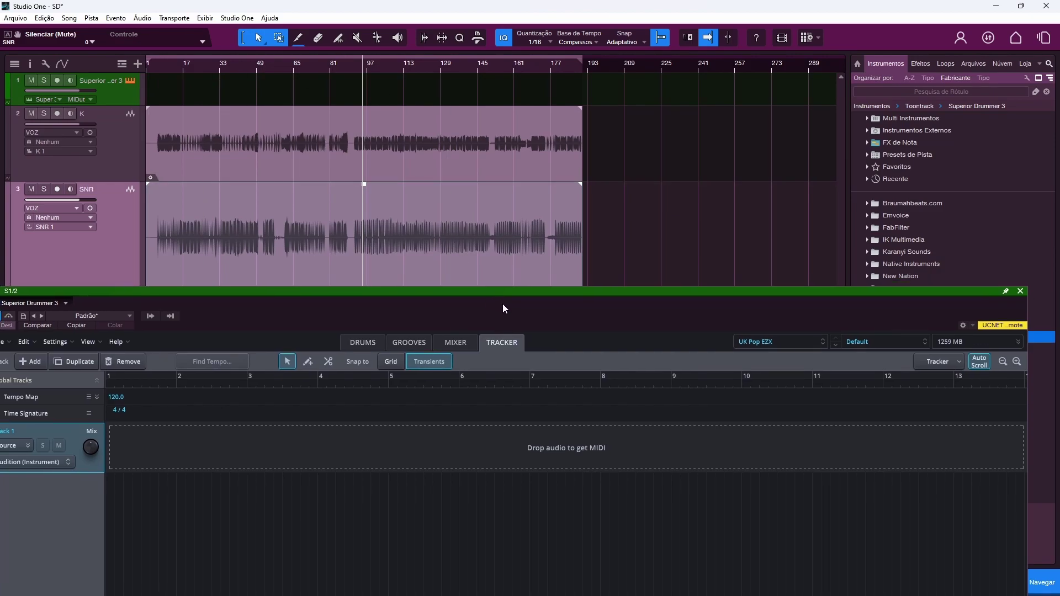
{"action": "left_click", "coordinate": [450, 172]}
{"action": "left_click_drag", "start_coordinate": [420, 170], "coordinate": [520, 451]}
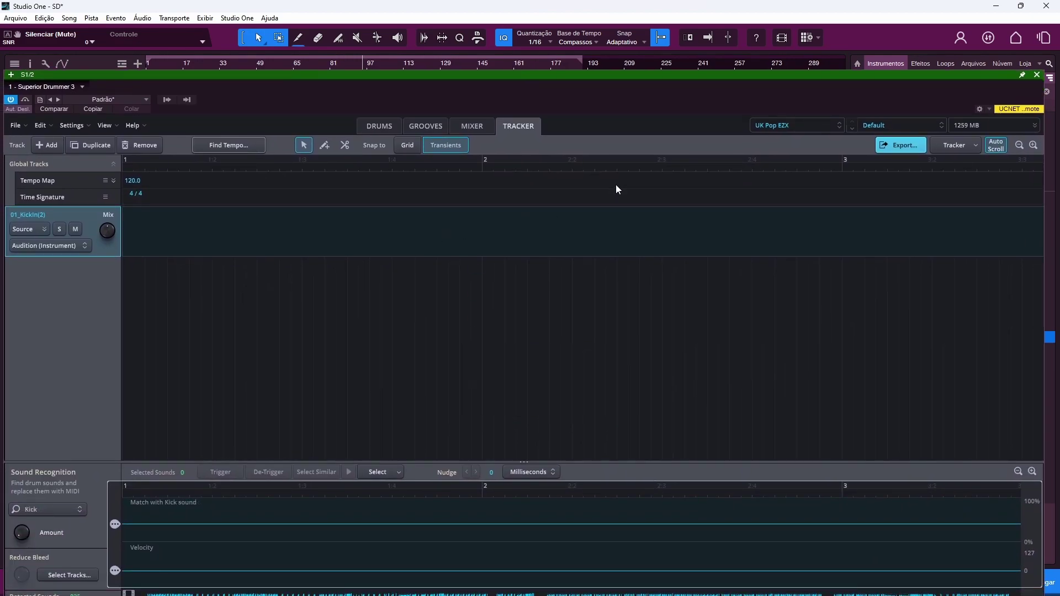
Examine the kick waveform and its detected hits along the Tracker timeline
{"action": "left_click", "coordinate": [1034, 145]}
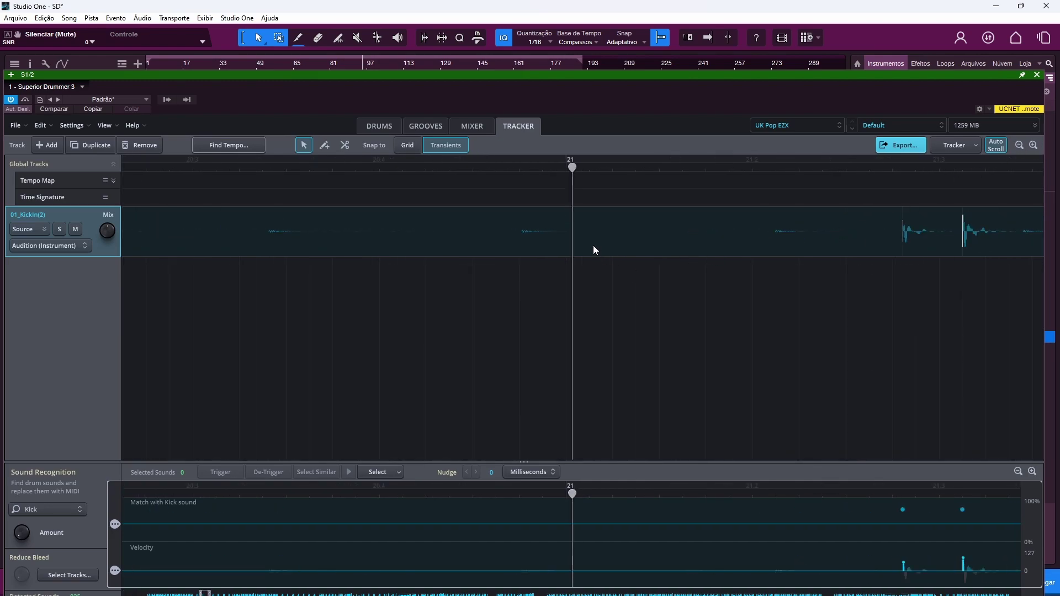
{"action": "scroll", "coordinate": [594, 245], "scroll_direction": "down", "scroll_amount": 10}
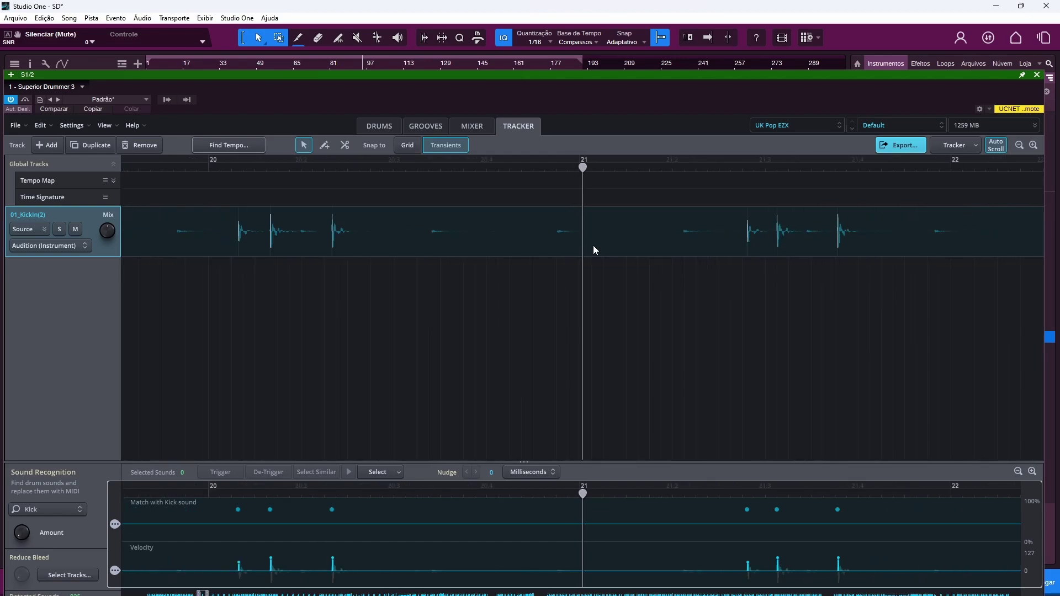
{"action": "scroll", "coordinate": [593, 245], "scroll_direction": "down", "scroll_amount": 9}
{"action": "scroll", "coordinate": [593, 245], "scroll_direction": "up", "scroll_amount": 9}
{"action": "scroll", "coordinate": [593, 246], "scroll_direction": "down", "scroll_amount": 8}
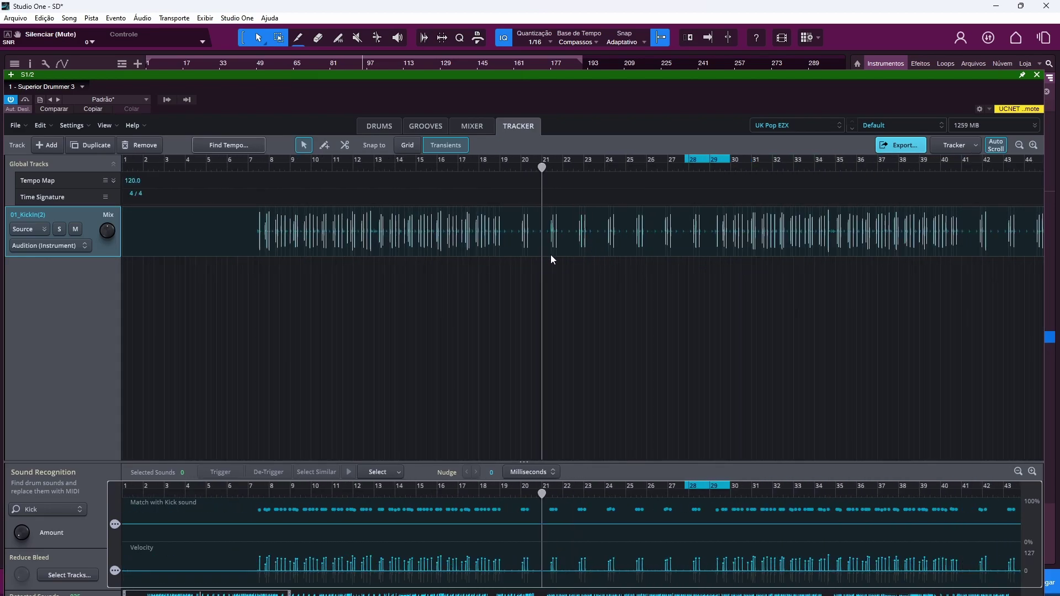
{"action": "scroll", "coordinate": [551, 254], "scroll_direction": "right", "scroll_amount": 10}
{"action": "scroll", "coordinate": [551, 254], "scroll_direction": "left", "scroll_amount": 10}
Rename the 01_KickIn(2) Tracker track as Kick
{"action": "double_click", "coordinate": [23, 215]}
{"action": "type", "text": "Kick"}
{"action": "key", "text": "Return"}
Inspect the kick hits up close and try shifting the Kick track's Mix between source audio and samples audio
{"action": "scroll", "coordinate": [474, 231], "scroll_direction": "up", "scroll_amount": 10}
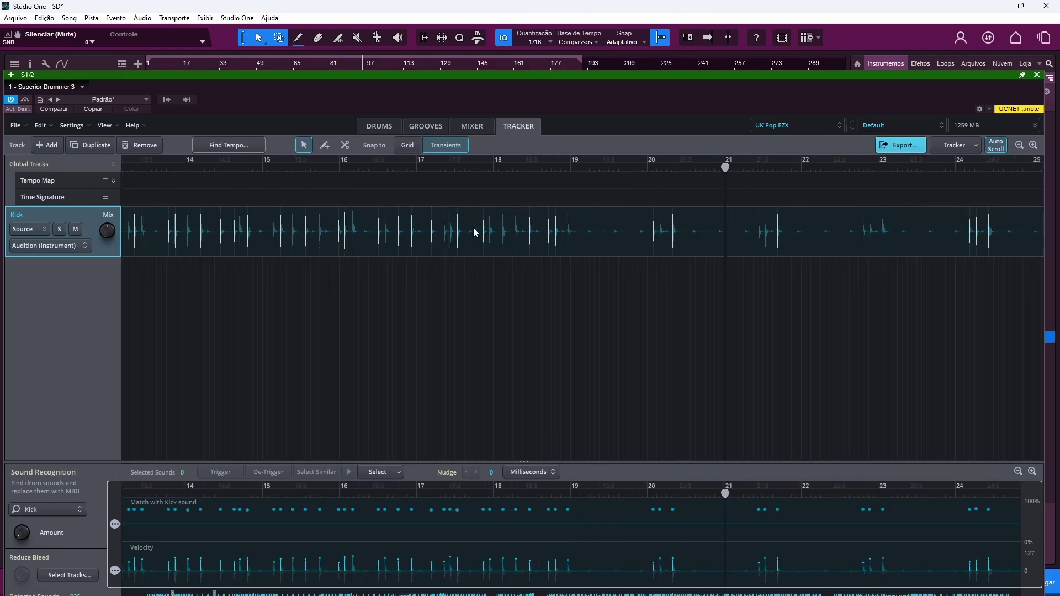
{"action": "scroll", "coordinate": [469, 246], "scroll_direction": "up", "scroll_amount": 1}
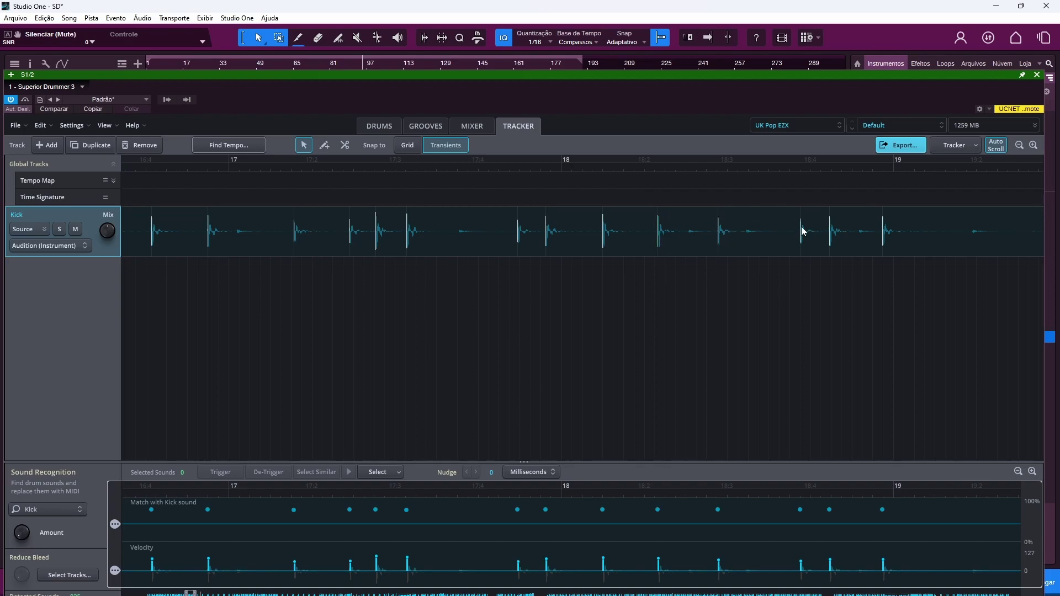
{"action": "left_click", "coordinate": [380, 124]}
{"action": "scroll", "coordinate": [400, 238], "scroll_direction": "down", "scroll_amount": 5}
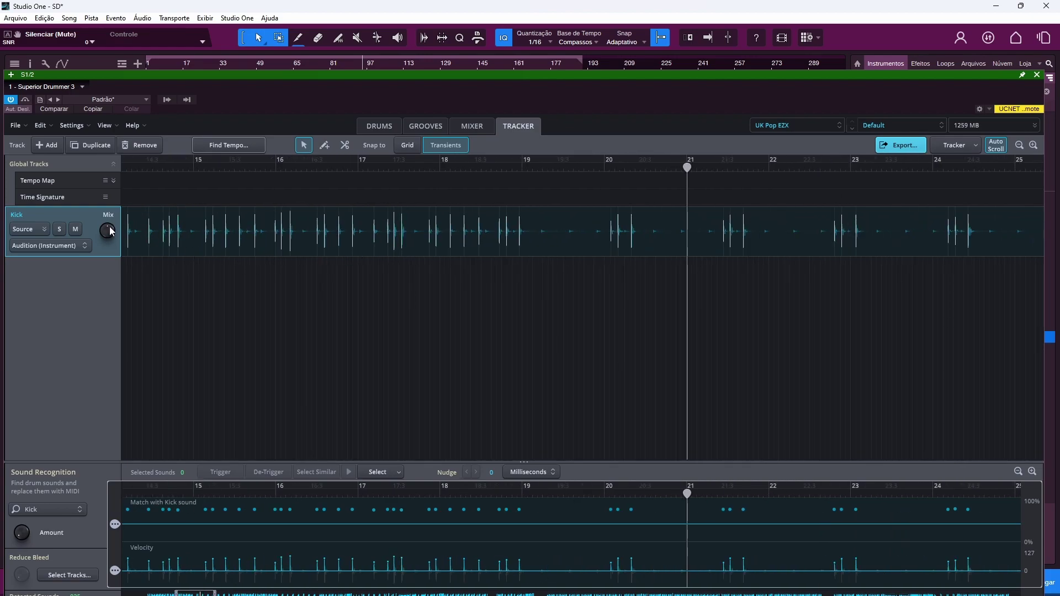
{"action": "mouse_move", "coordinate": [109, 242]}
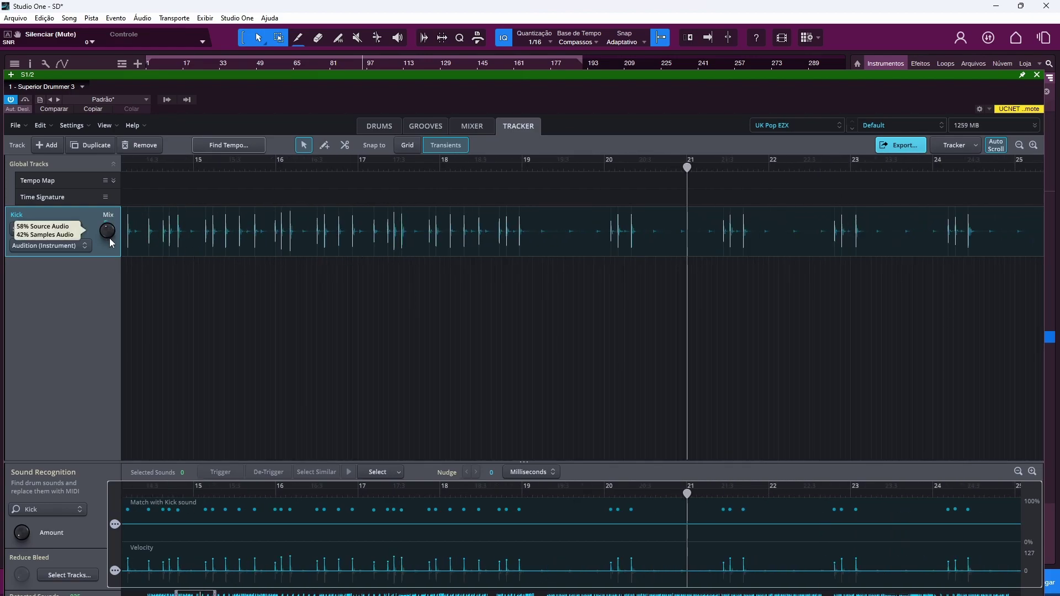
{"action": "left_click_drag", "start_coordinate": [114, 266], "coordinate": [114, 316]}
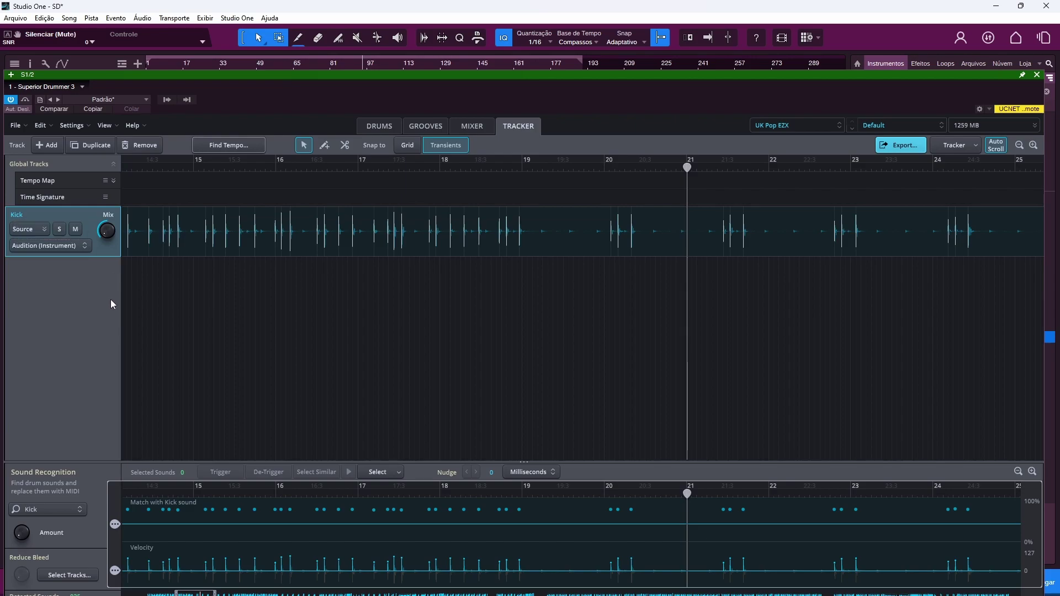
{"action": "mouse_move", "coordinate": [107, 233]}
Load the SNR track's audio clip into the Tracker as a second track below Kick
{"action": "left_click_drag", "start_coordinate": [362, 100], "coordinate": [337, 343]}
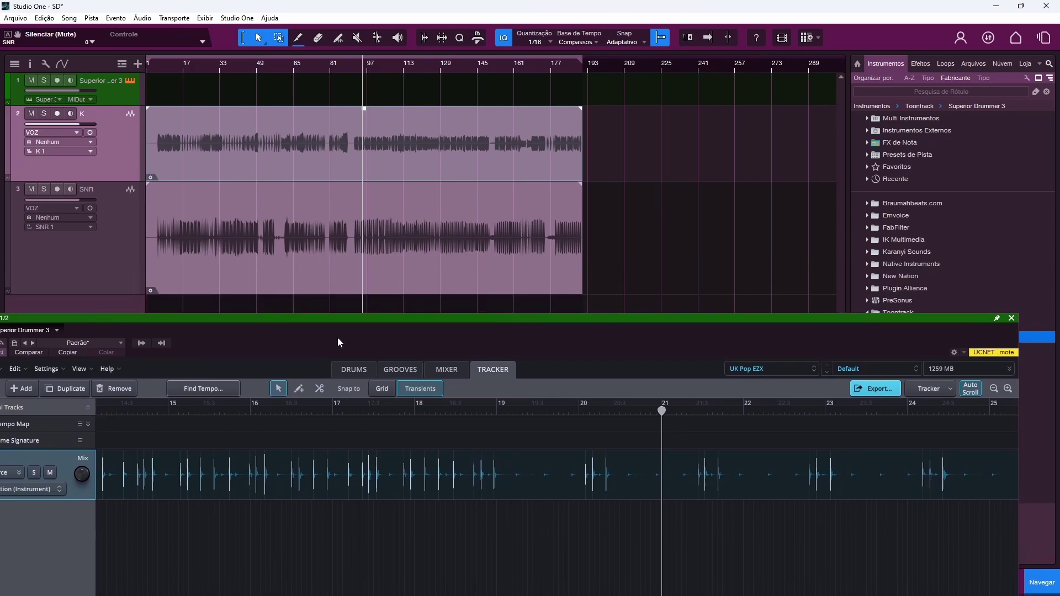
{"action": "left_click", "coordinate": [396, 274]}
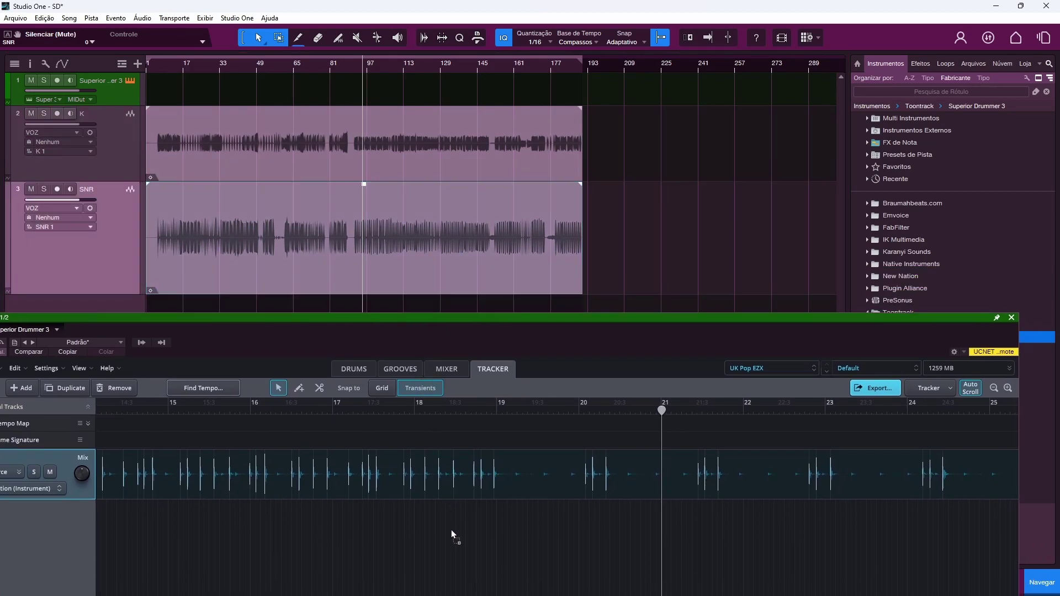
{"action": "left_click_drag", "start_coordinate": [451, 533], "coordinate": [452, 533]}
{"action": "left_click_drag", "start_coordinate": [509, 336], "coordinate": [536, 45]}
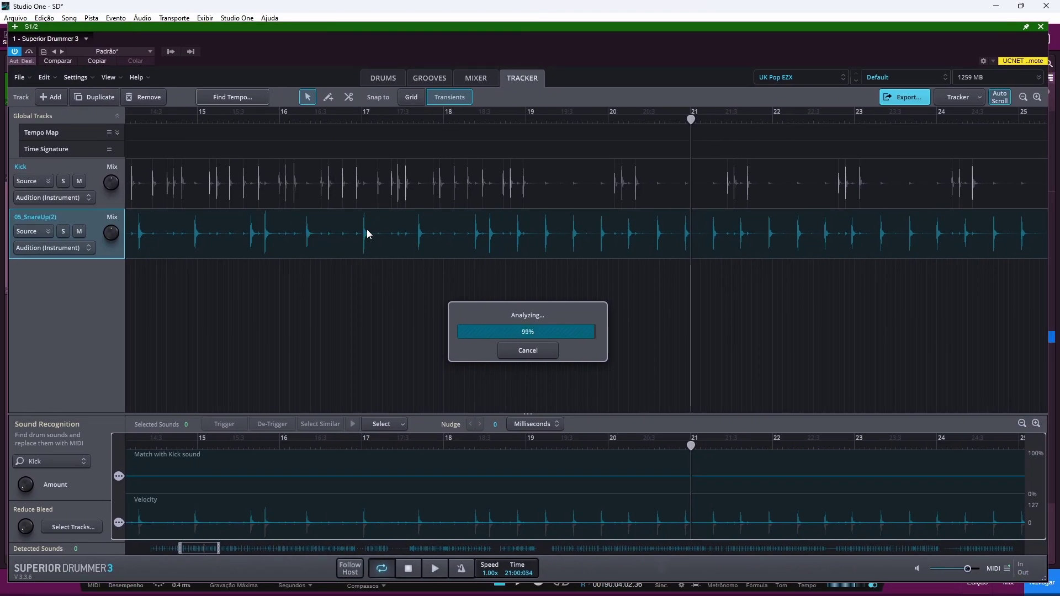
Rename the 05_SnareUp(2) Tracker track as SNR
{"action": "double_click", "coordinate": [28, 218]}
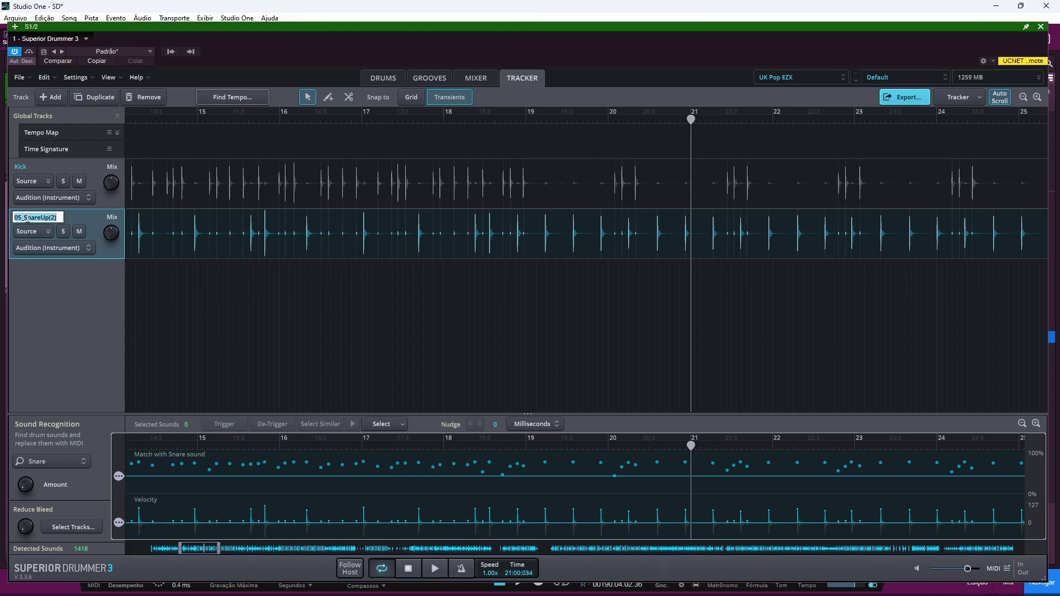
{"action": "type", "text": "SNR"}
{"action": "key", "text": "Return"}
Try 05_SnareUp(2).wav as the Kick track's source file, and set the source back to 01_KickIn(2).wav
{"action": "left_click", "coordinate": [78, 165]}
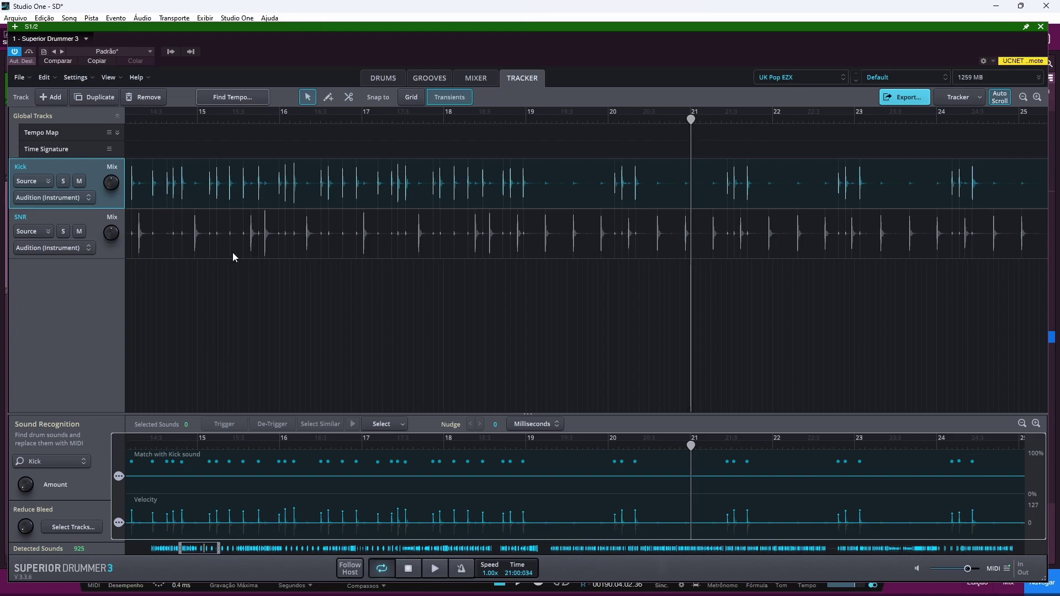
{"action": "left_click", "coordinate": [34, 180]}
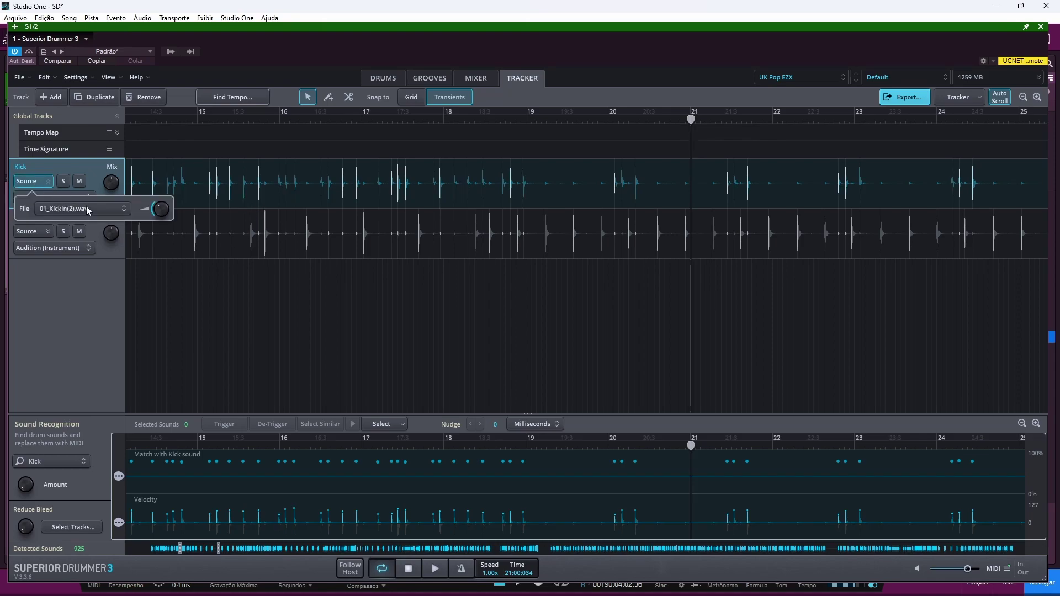
{"action": "left_click_drag", "start_coordinate": [171, 179], "coordinate": [170, 210]}
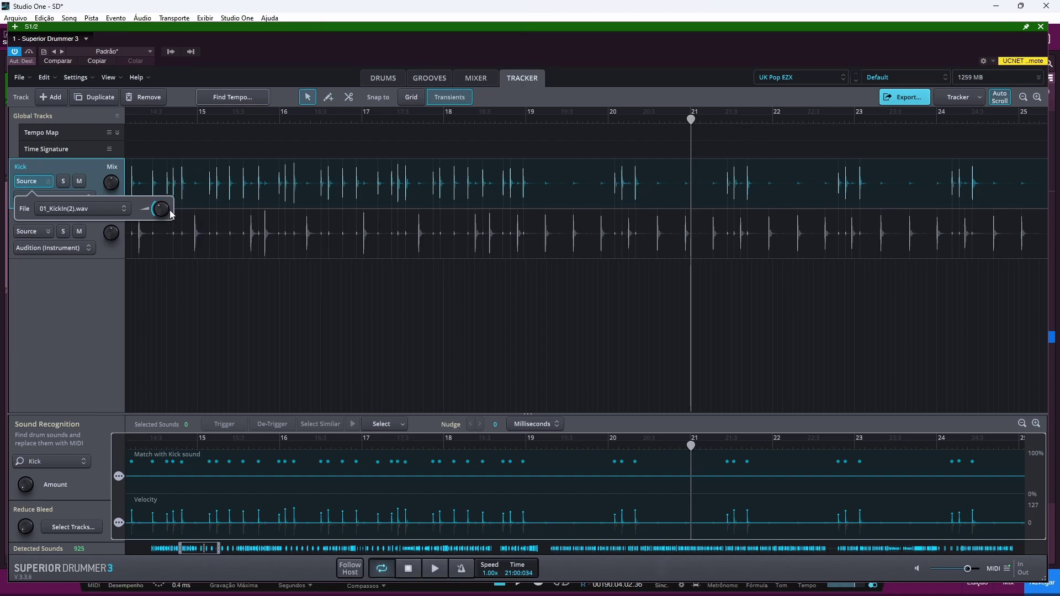
{"action": "left_click", "coordinate": [97, 206]}
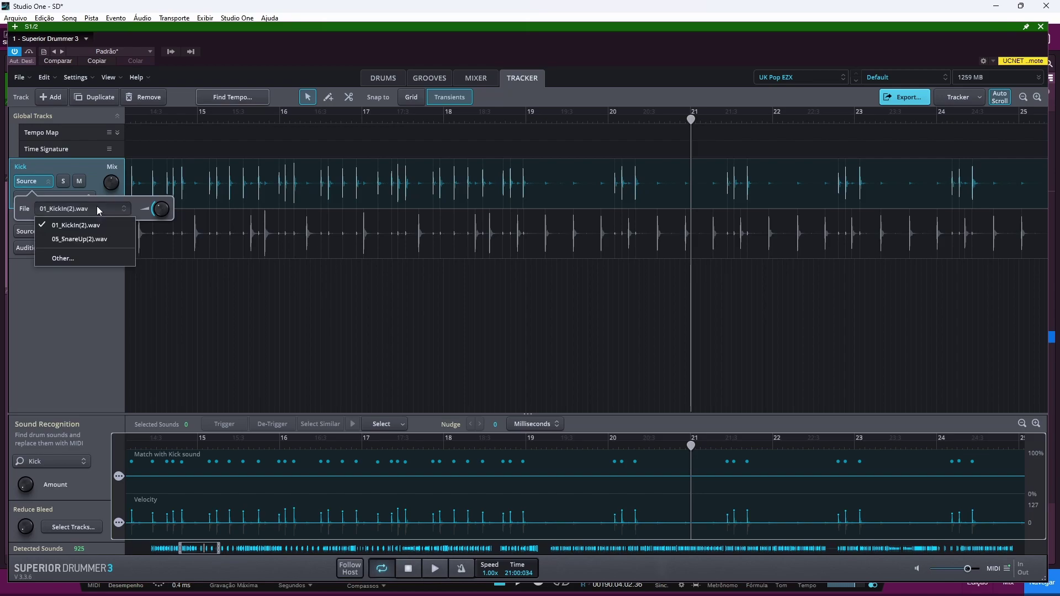
{"action": "left_click", "coordinate": [80, 240]}
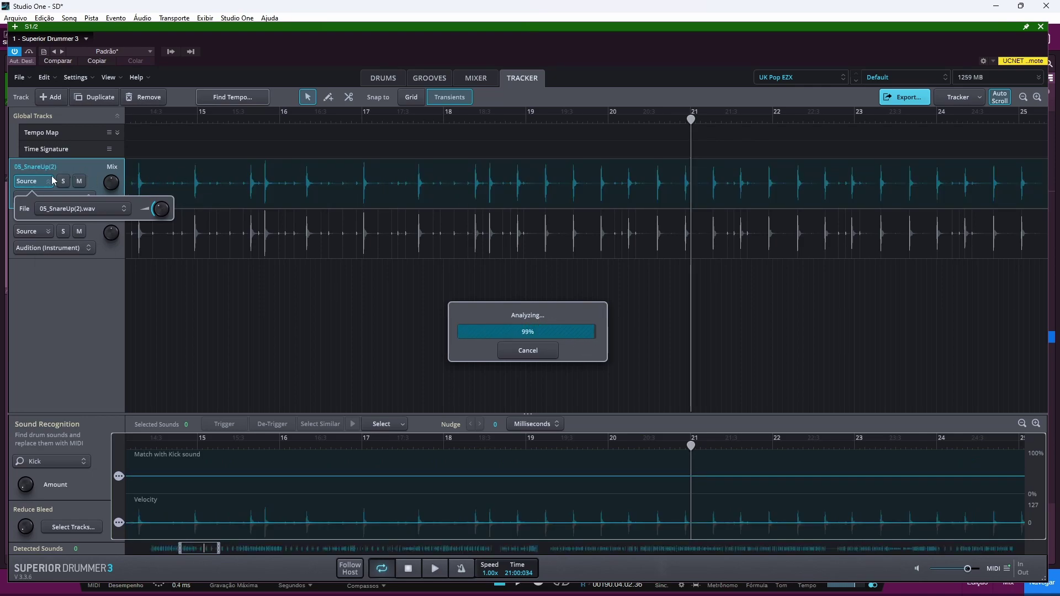
{"action": "left_click", "coordinate": [79, 209]}
{"action": "left_click", "coordinate": [76, 226]}
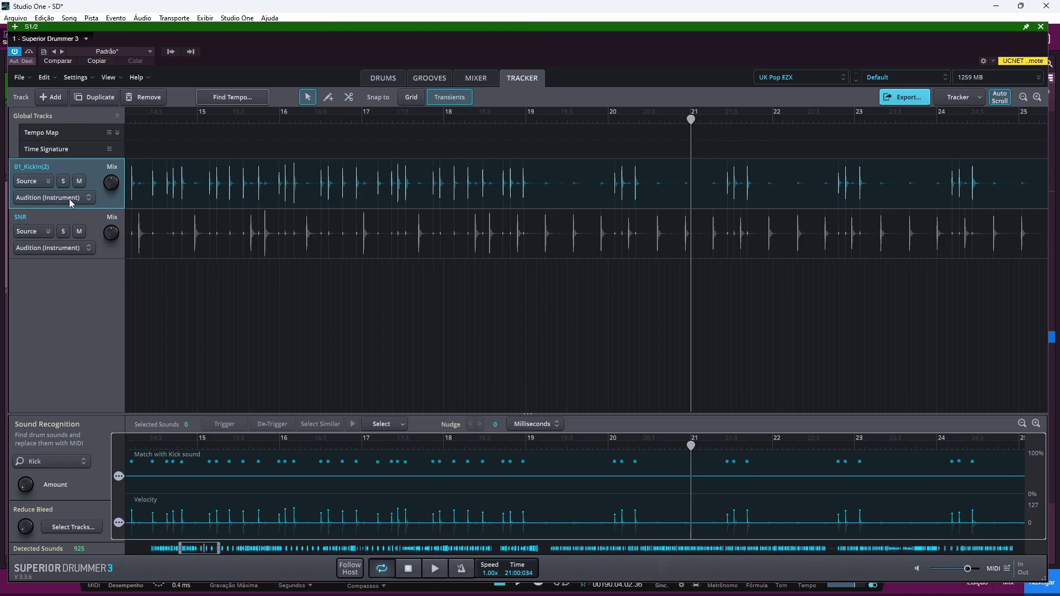
Look at the loaded drum kit and set the Kick track's audition sound to Click 1
{"action": "left_click", "coordinate": [70, 198]}
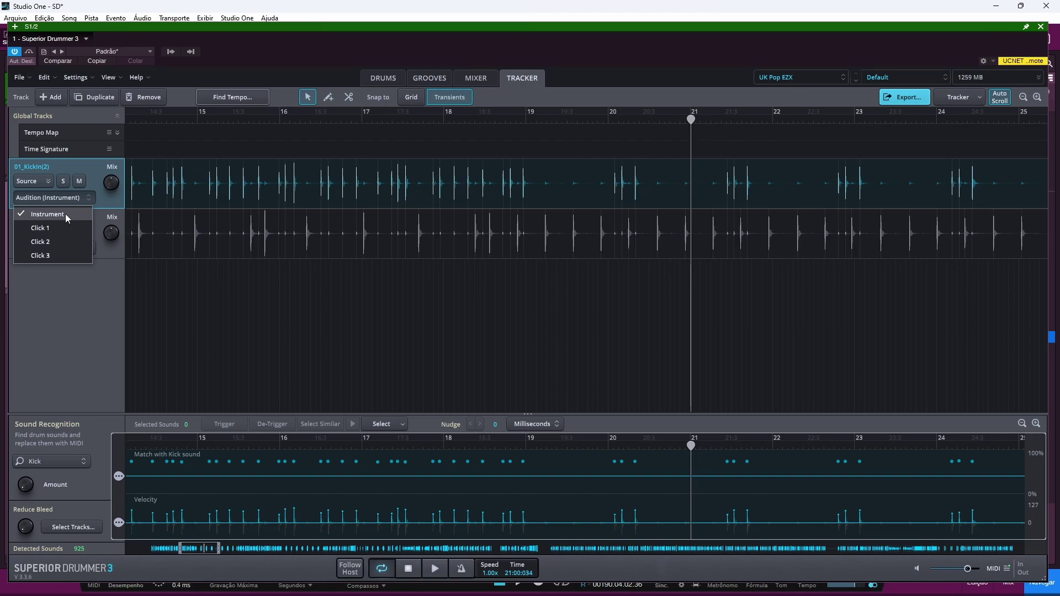
{"action": "left_click", "coordinate": [389, 81]}
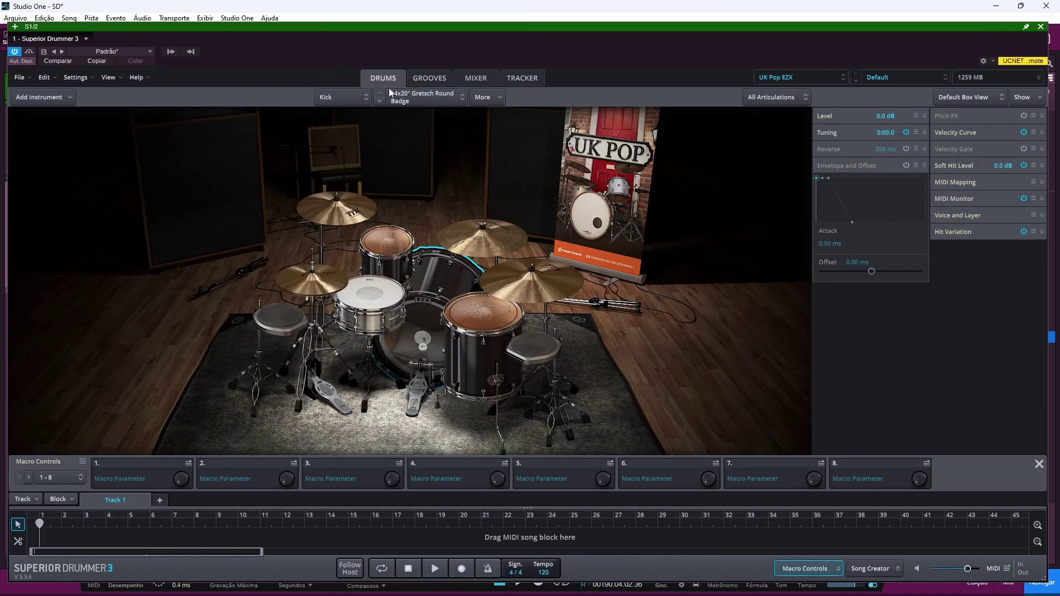
{"action": "left_click", "coordinate": [525, 79]}
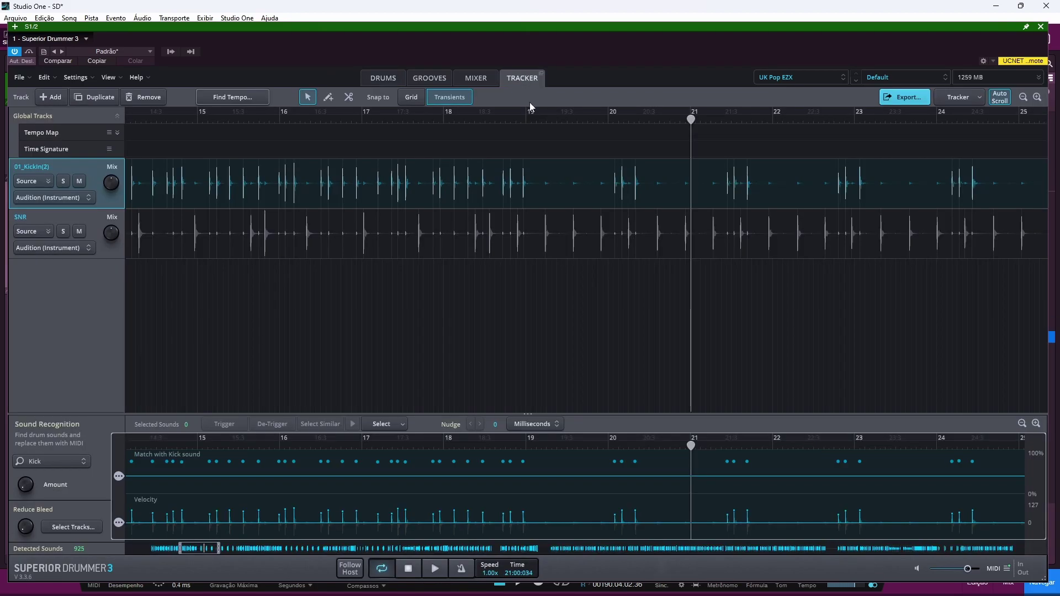
{"action": "left_click", "coordinate": [62, 196]}
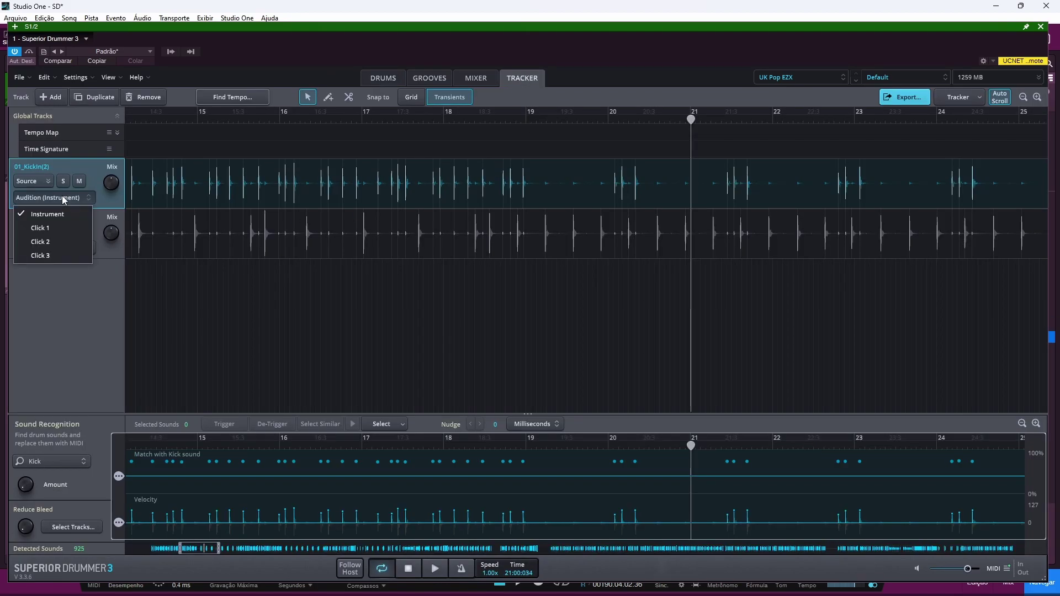
{"action": "left_click", "coordinate": [48, 230]}
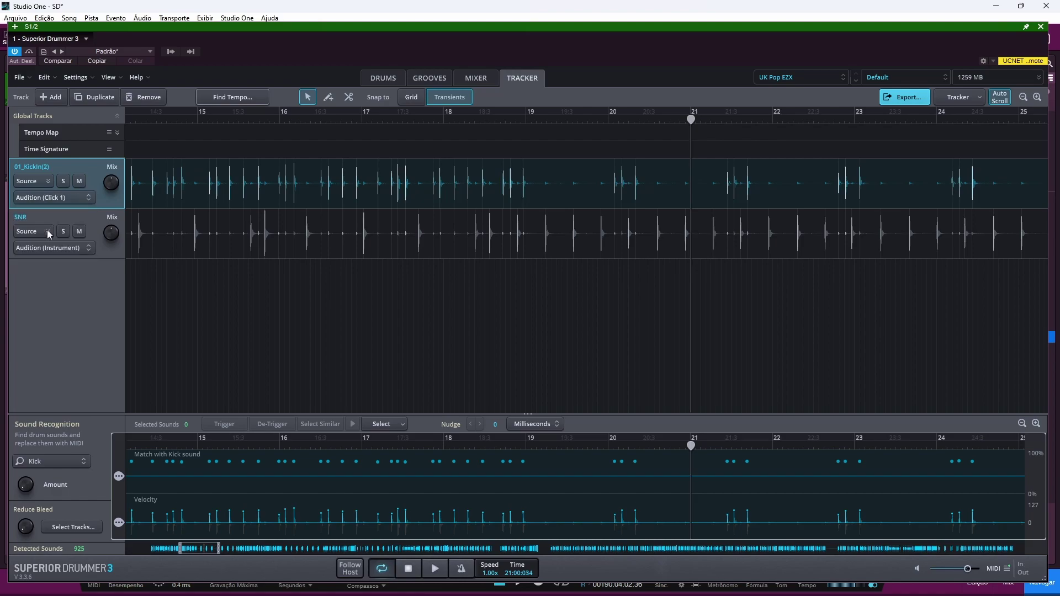
Turn the Kick track's Mix toward samples audio and play it soloed from about the middle of bar 16
{"action": "left_click_drag", "start_coordinate": [110, 186], "coordinate": [110, 166]}
{"action": "left_click", "coordinate": [323, 121]}
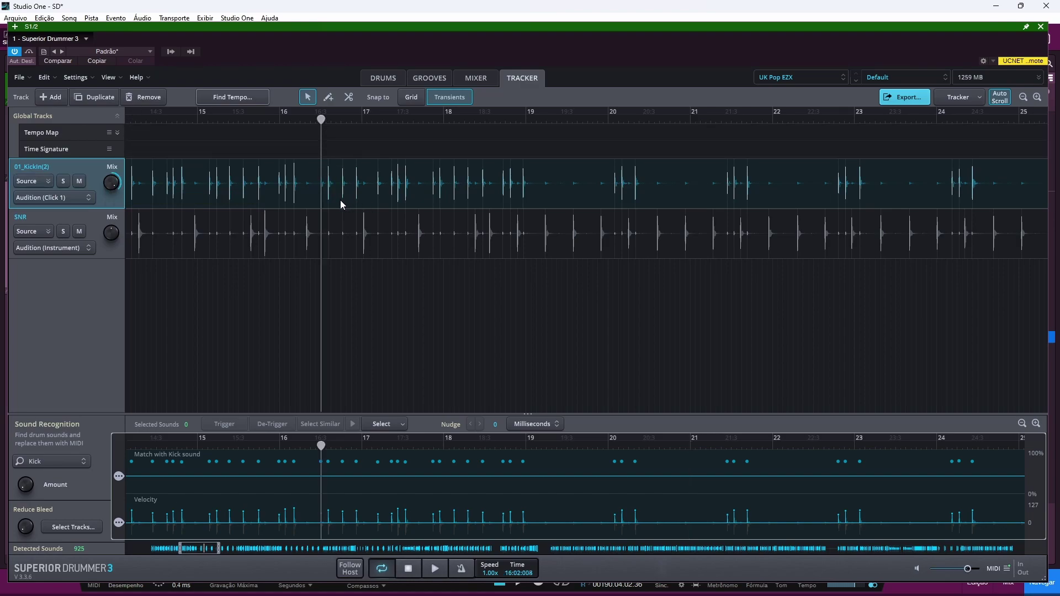
{"action": "key", "text": "space"}
{"action": "left_click", "coordinate": [64, 181]}
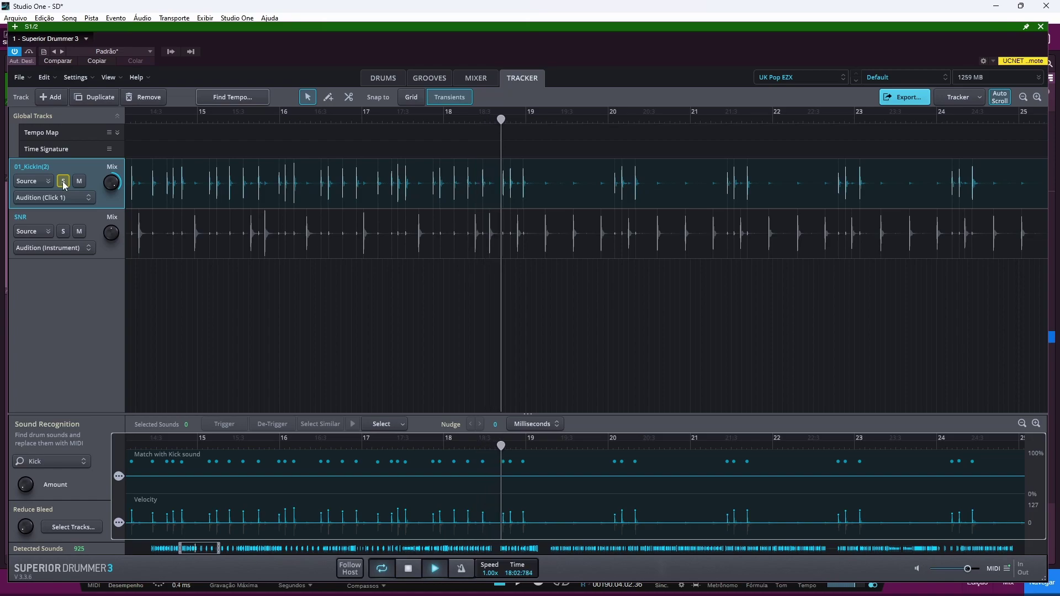
{"action": "key", "text": "space"}
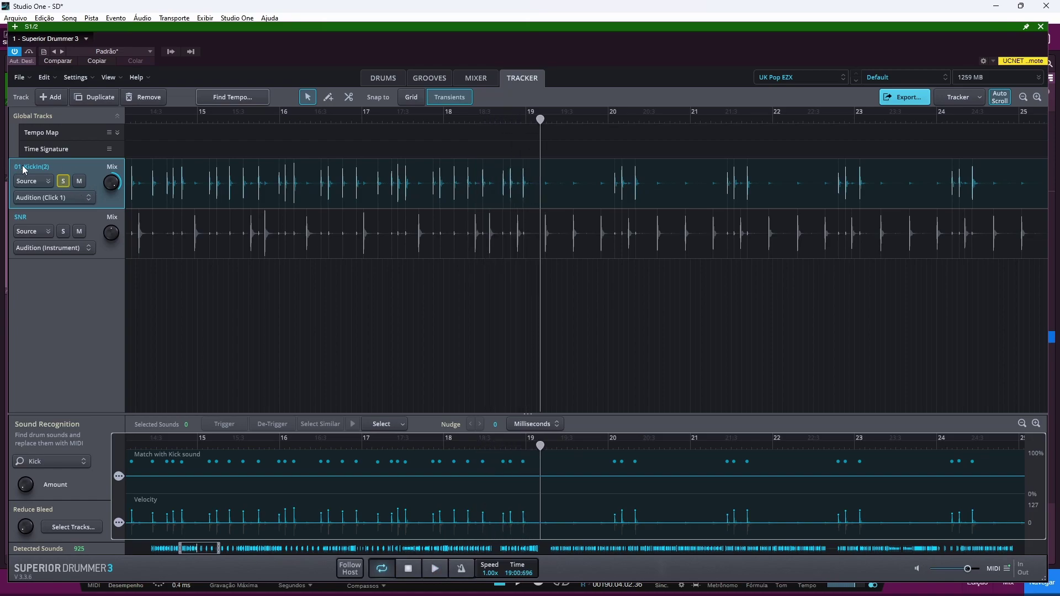
Change the Kick track's audition sound to Click 2 and play the soloed track
{"action": "left_click", "coordinate": [65, 199]}
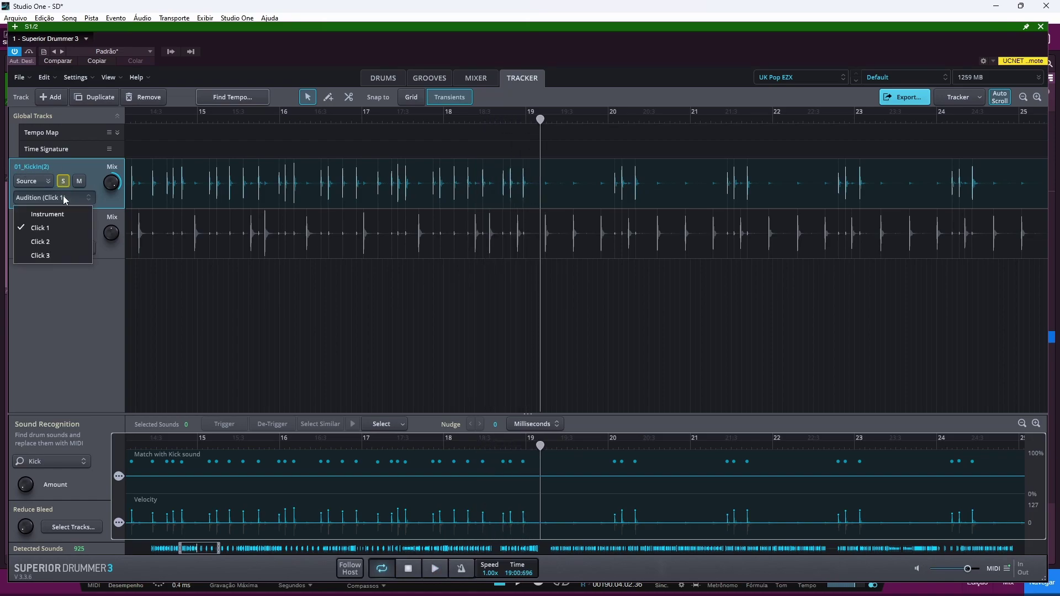
{"action": "left_click", "coordinate": [68, 243]}
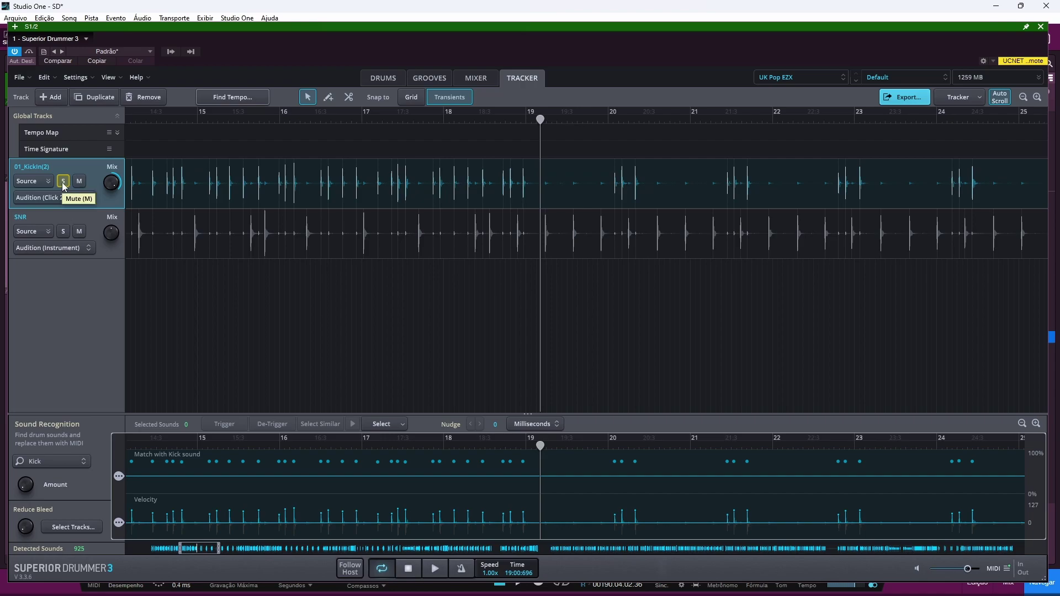
{"action": "key", "text": "space"}
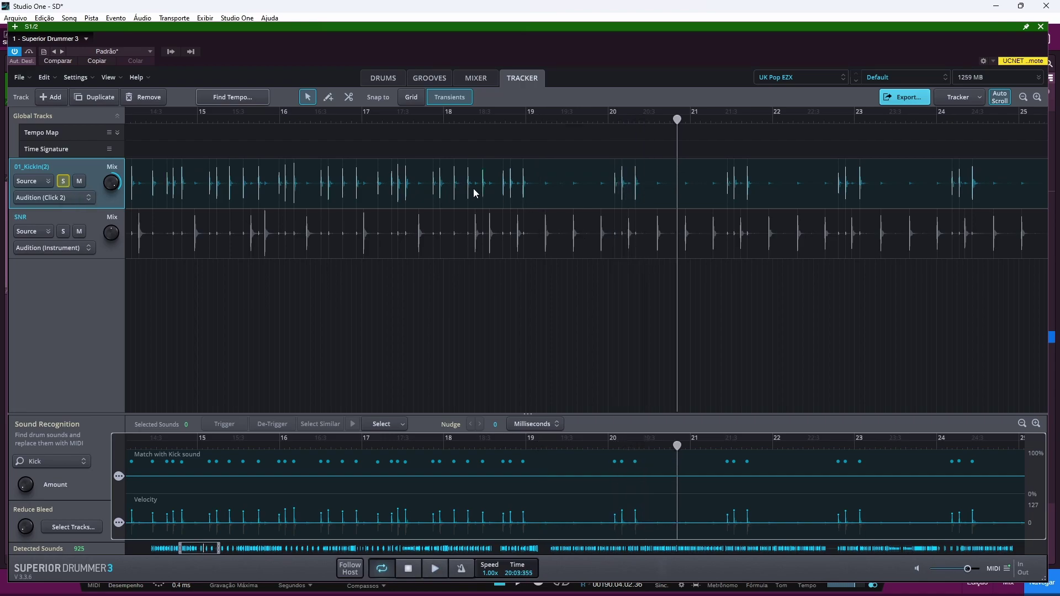
Return the Kick track's audition sound to Instrument, glance at the loaded kit, and turn off the track's solo
{"action": "left_click", "coordinate": [71, 198]}
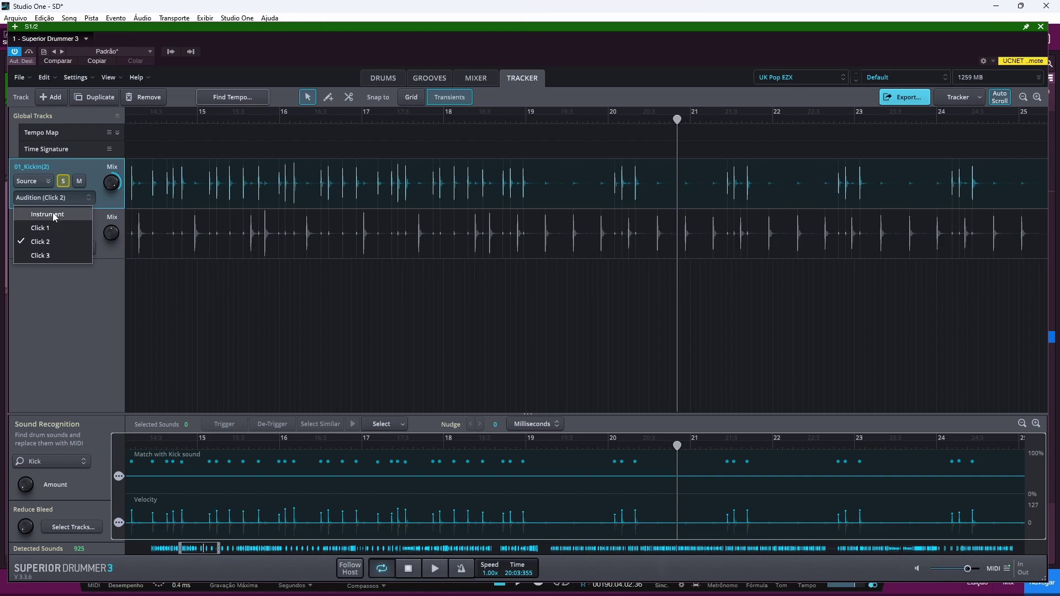
{"action": "left_click", "coordinate": [52, 214]}
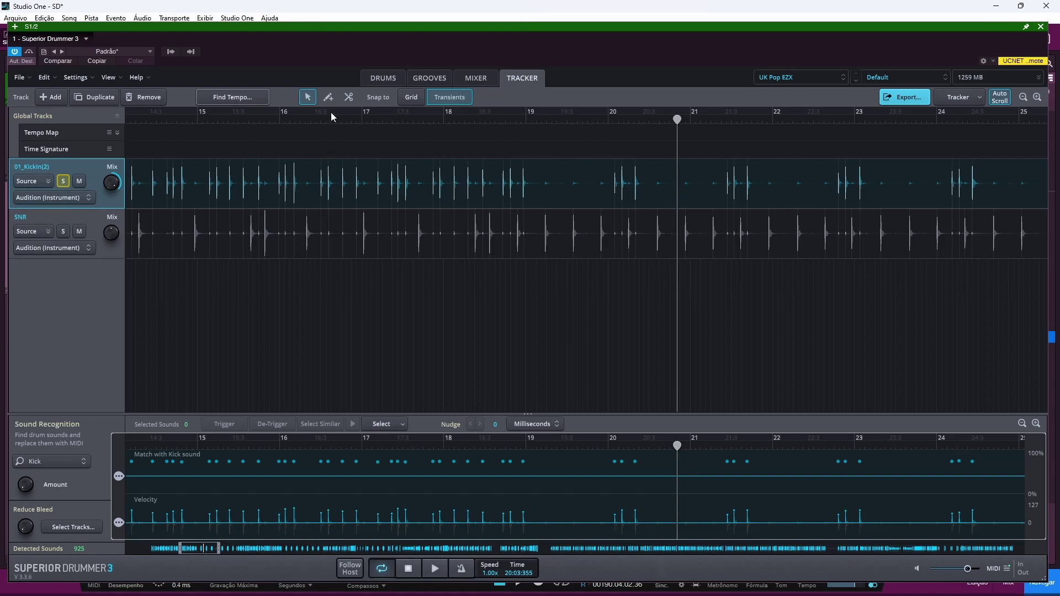
{"action": "left_click", "coordinate": [379, 76]}
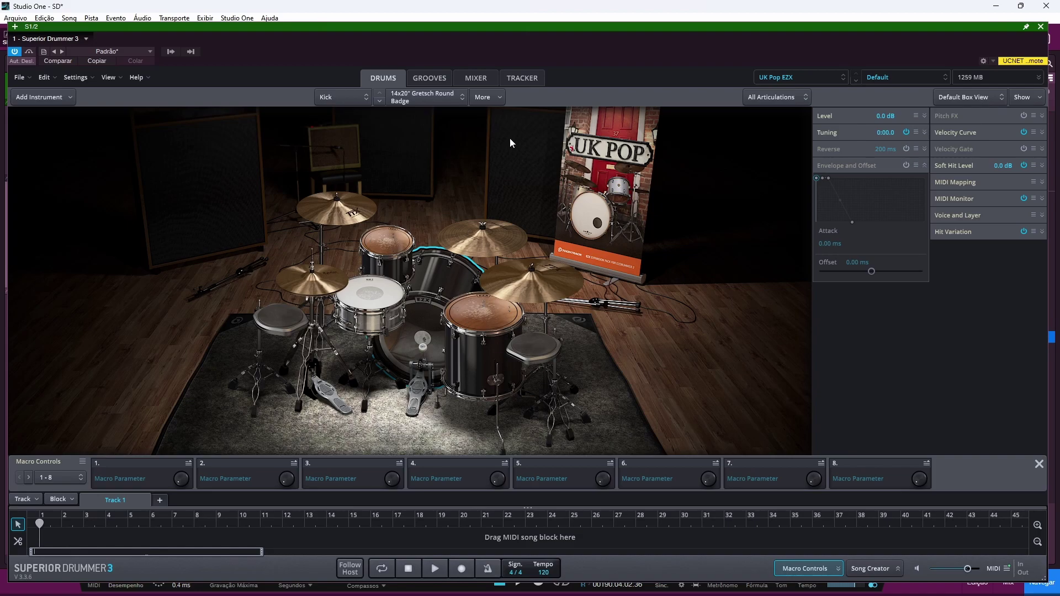
{"action": "left_click", "coordinate": [514, 76]}
{"action": "left_click", "coordinate": [63, 181]}
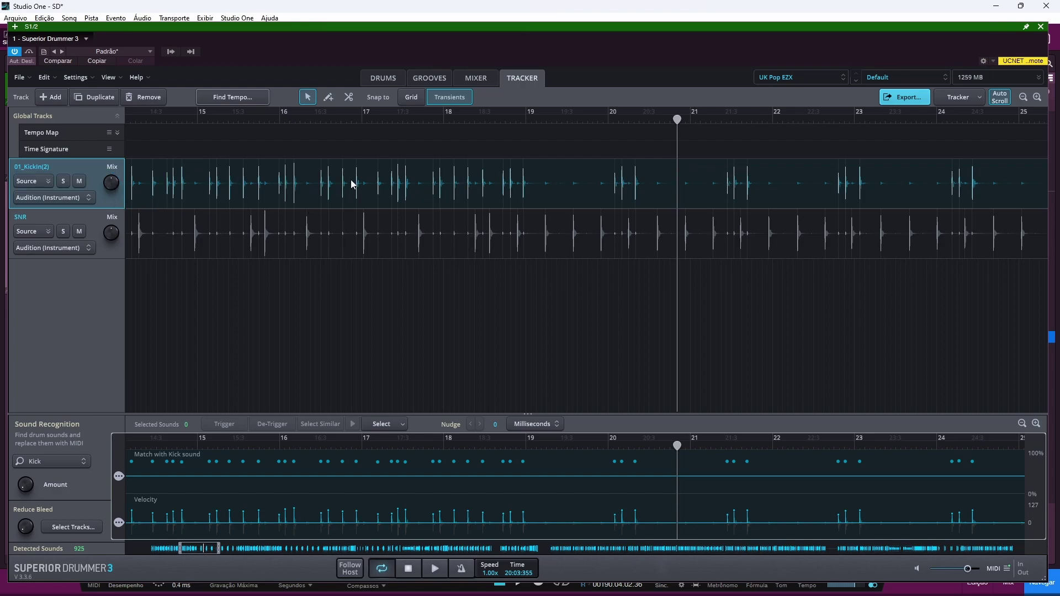
Play the soloed Kick track from bar 16 and try turning its Mix toward source audio
{"action": "left_click", "coordinate": [308, 121]}
{"action": "scroll", "coordinate": [359, 192], "scroll_direction": "up", "scroll_amount": 5}
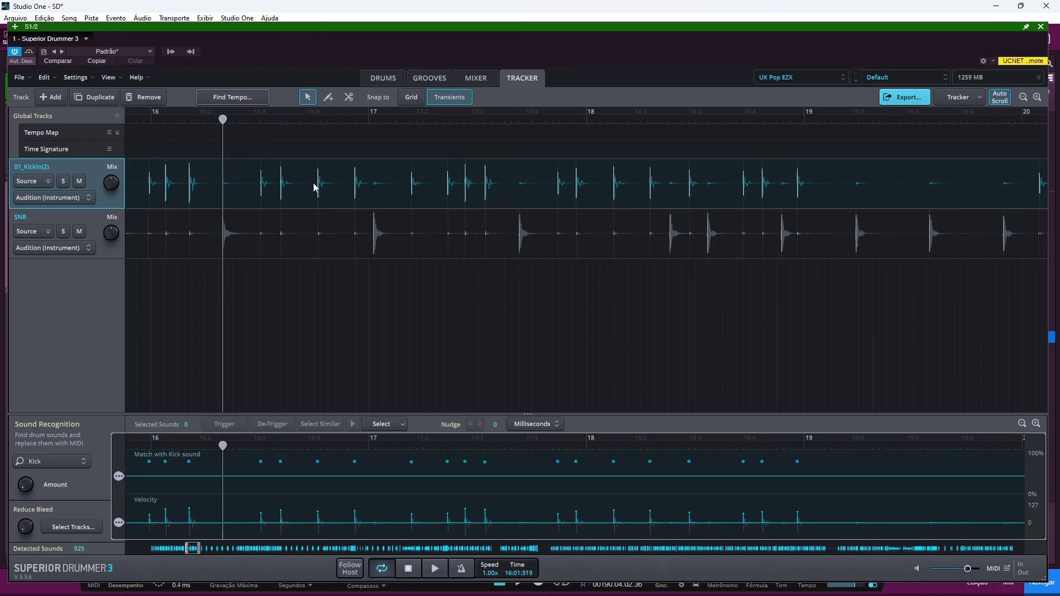
{"action": "scroll", "coordinate": [353, 193], "scroll_direction": "up", "scroll_amount": 3}
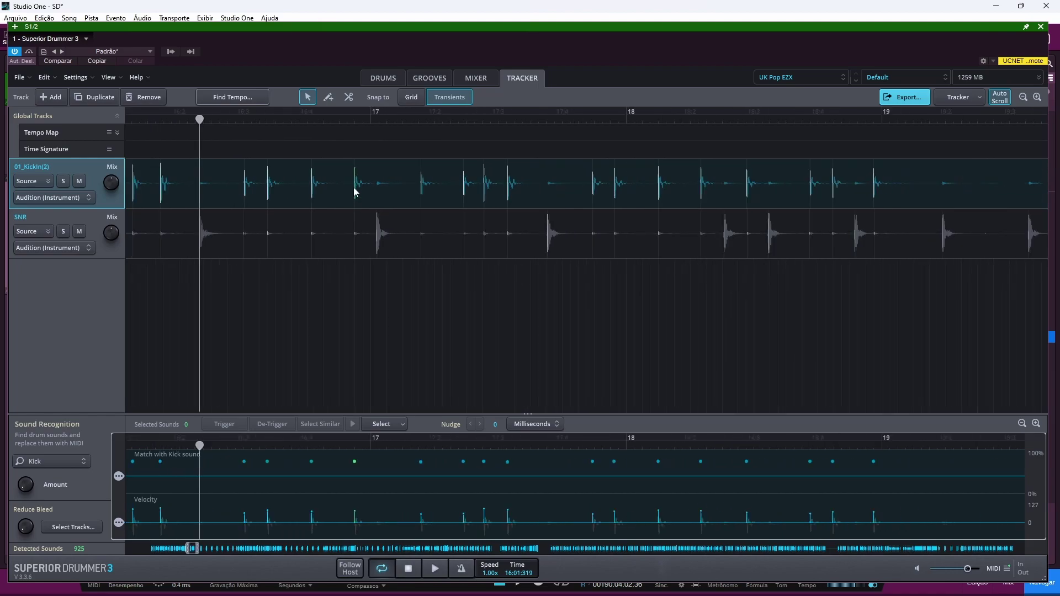
{"action": "left_click", "coordinate": [63, 181]}
{"action": "key", "text": "space"}
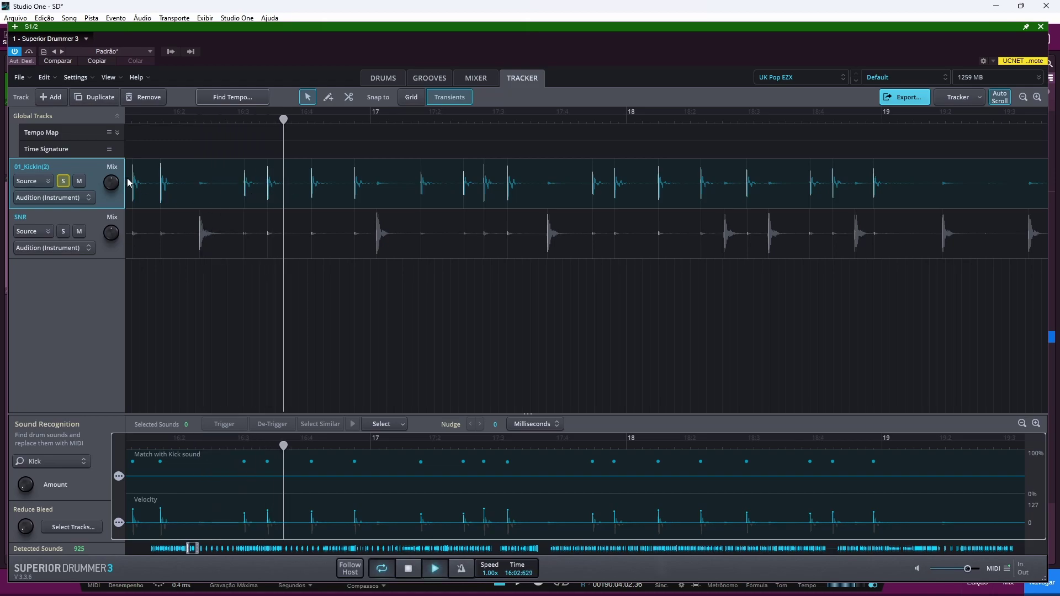
{"action": "mouse_move", "coordinate": [117, 194]}
{"action": "left_click_drag", "start_coordinate": [118, 194], "coordinate": [122, 223]}
{"action": "key", "text": "space"}
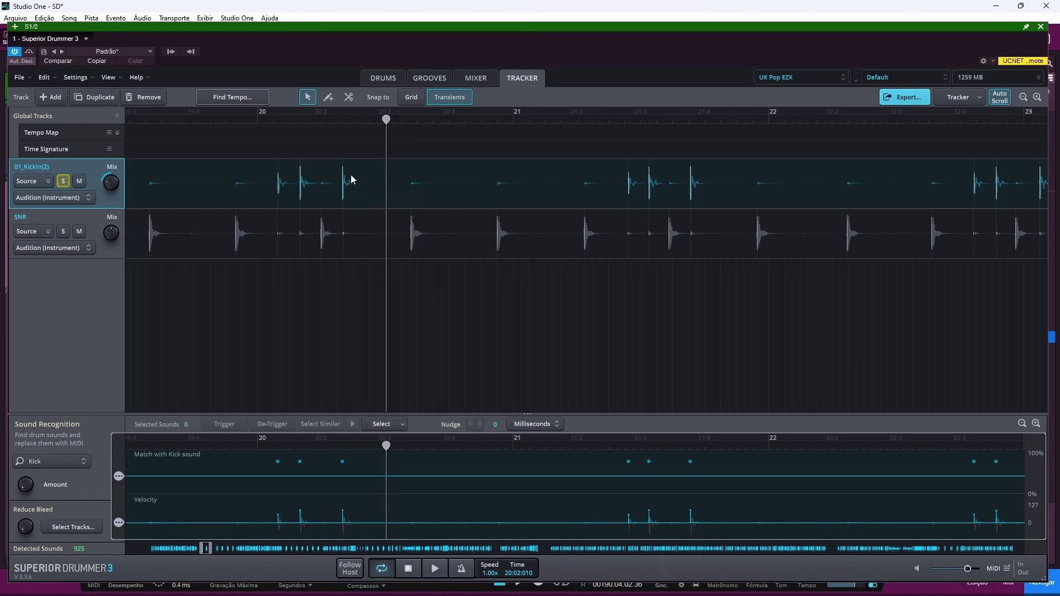
Solo the SNR track instead of Kick and set its Mix to 100% samples audio during playback
{"action": "scroll", "coordinate": [351, 175], "scroll_direction": "down", "scroll_amount": 3}
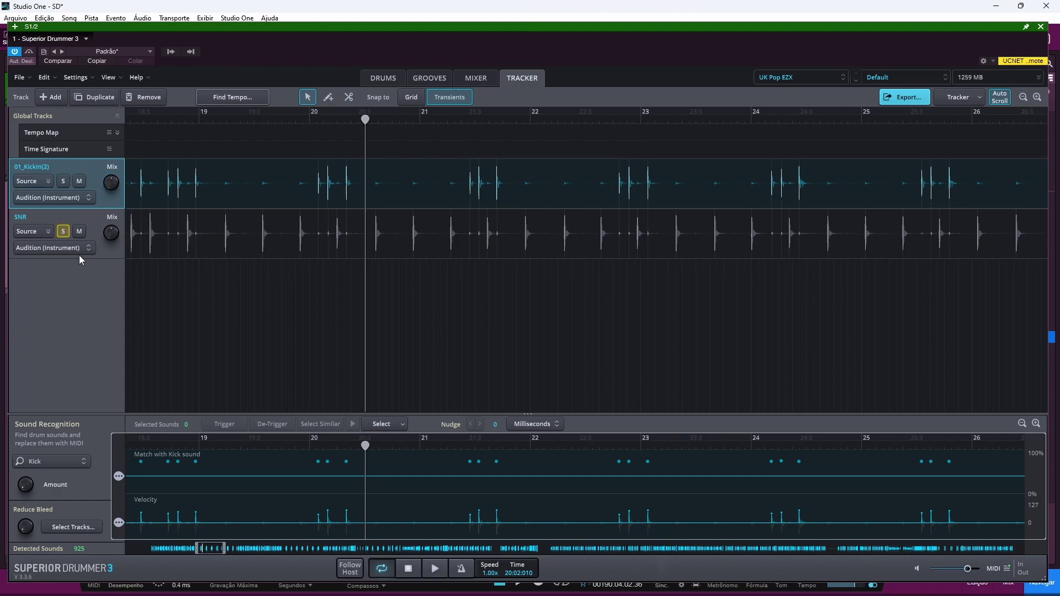
{"action": "key", "text": "space"}
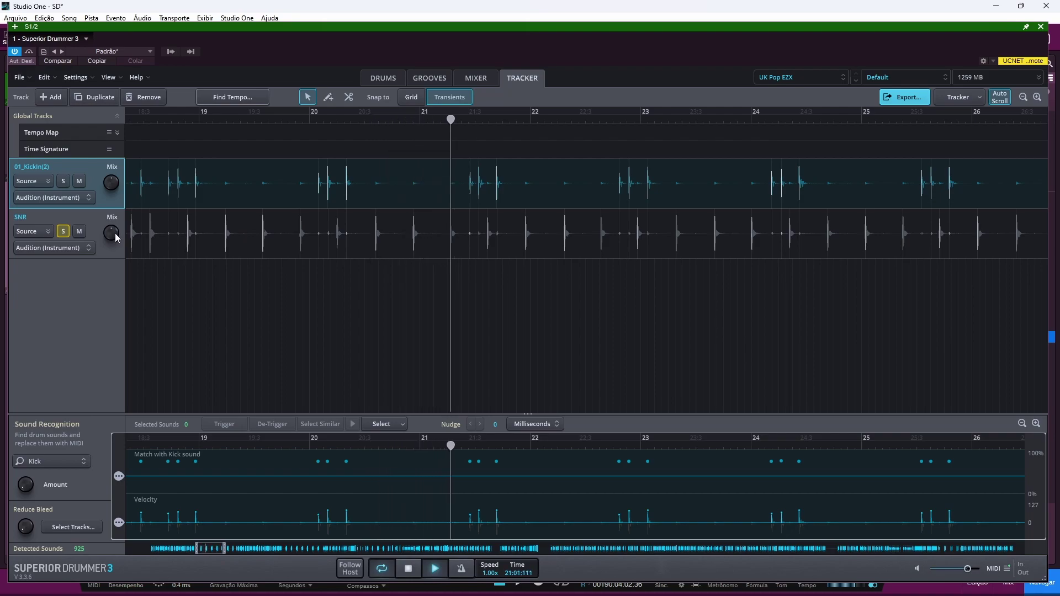
{"action": "left_click_drag", "start_coordinate": [117, 237], "coordinate": [117, 220]}
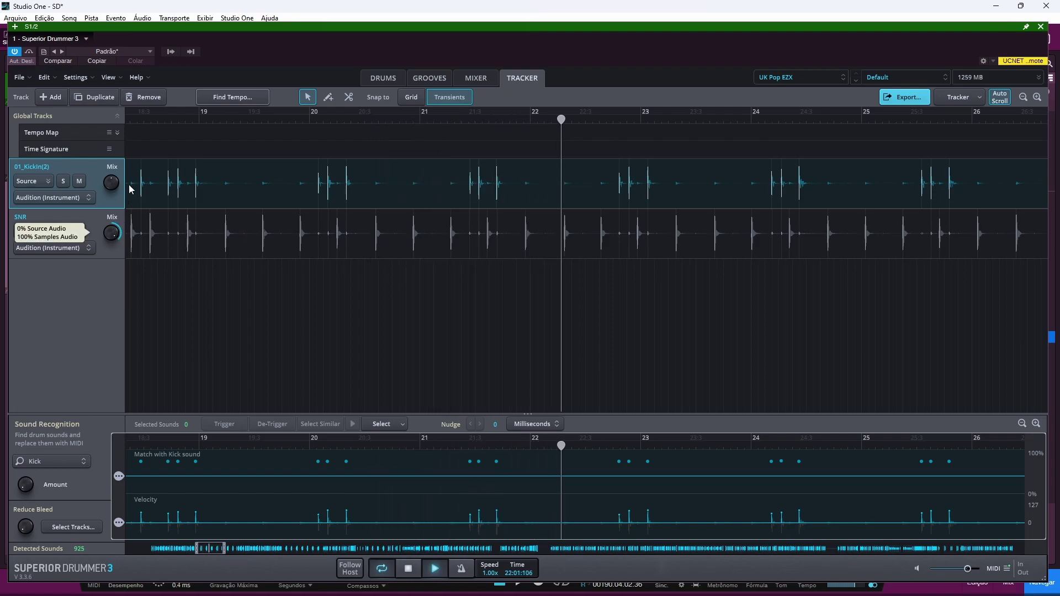
{"action": "key", "text": "space"}
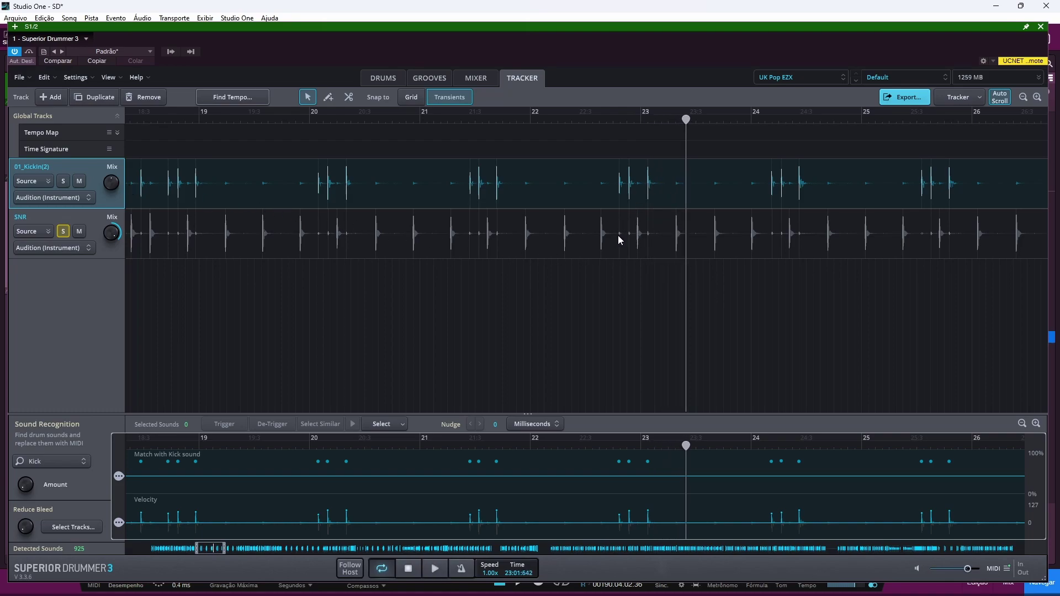
Place the playhead on the snare hit midway between bars 22 and 23 and select the SNR track
{"action": "left_click", "coordinate": [602, 122]}
{"action": "scroll", "coordinate": [630, 217], "scroll_direction": "up", "scroll_amount": 4}
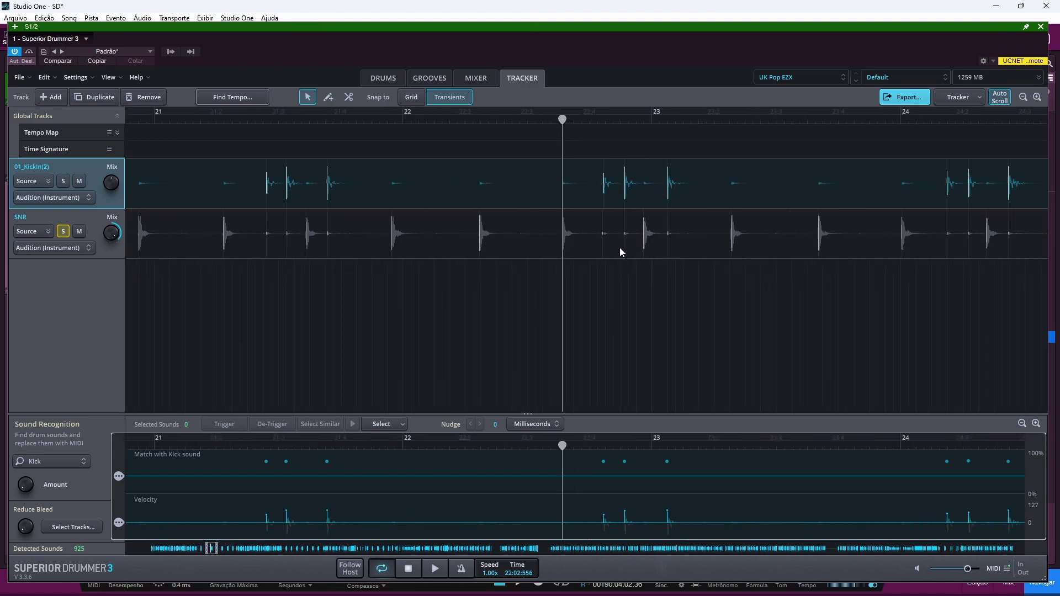
{"action": "left_click", "coordinate": [85, 221]}
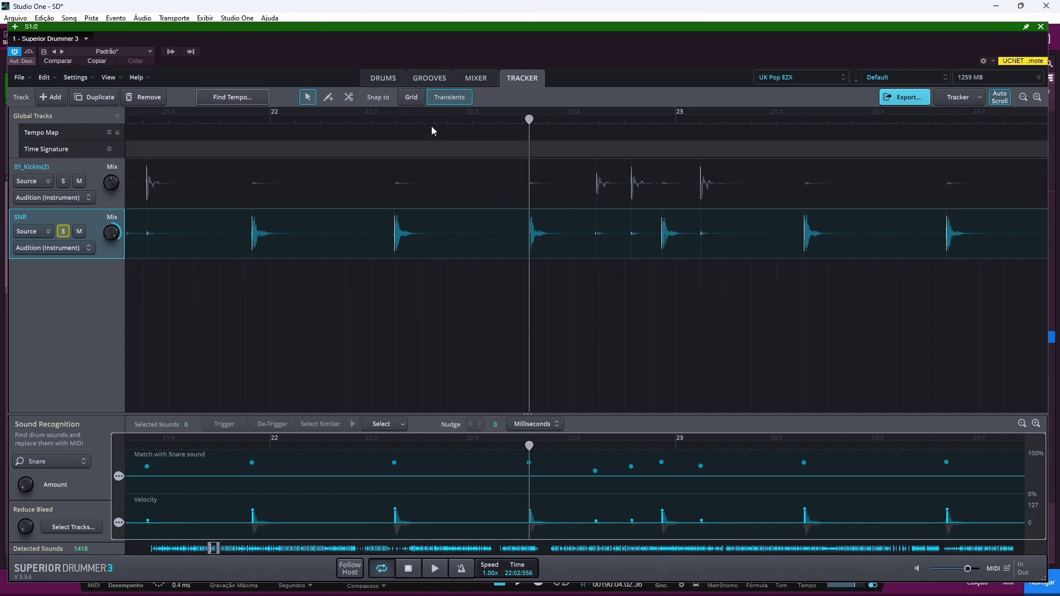
Try manually triggering the first weak bleed hit before bar 23 on the SNR track
{"action": "left_click", "coordinate": [328, 97]}
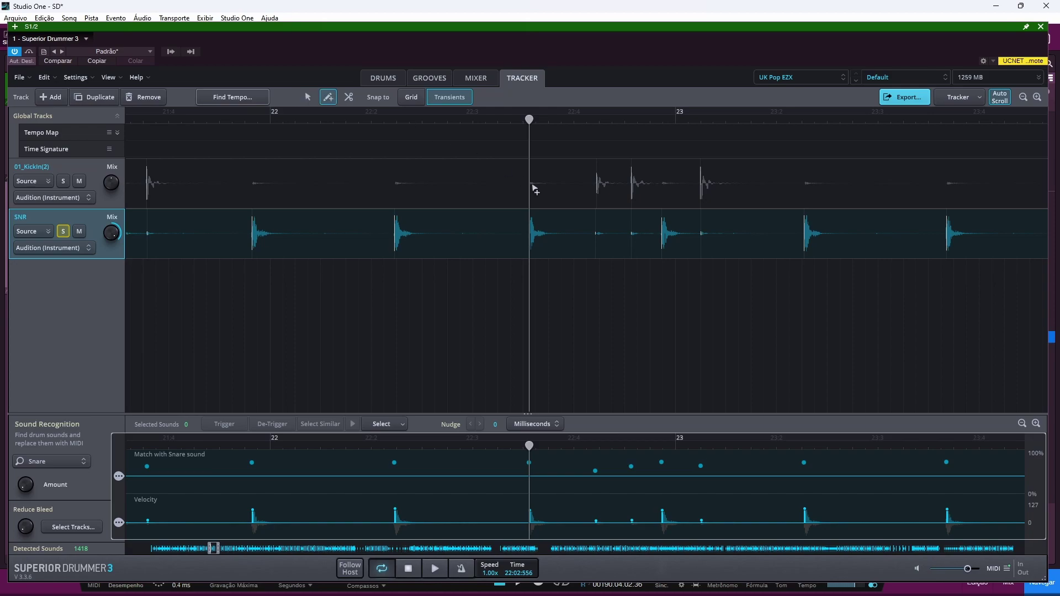
{"action": "left_click", "coordinate": [600, 244]}
{"action": "left_click", "coordinate": [596, 462]}
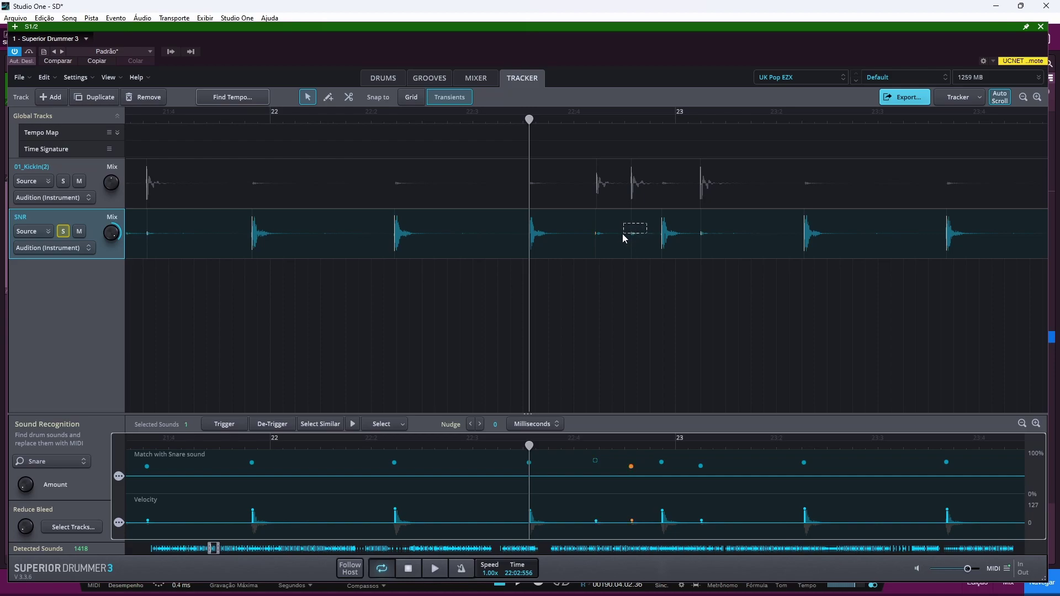
Select the two weak kick-bleed hits just before bar 23 on the SNR track and de-trigger them
{"action": "left_click_drag", "start_coordinate": [584, 243], "coordinate": [575, 241]}
{"action": "left_click", "coordinate": [309, 98]}
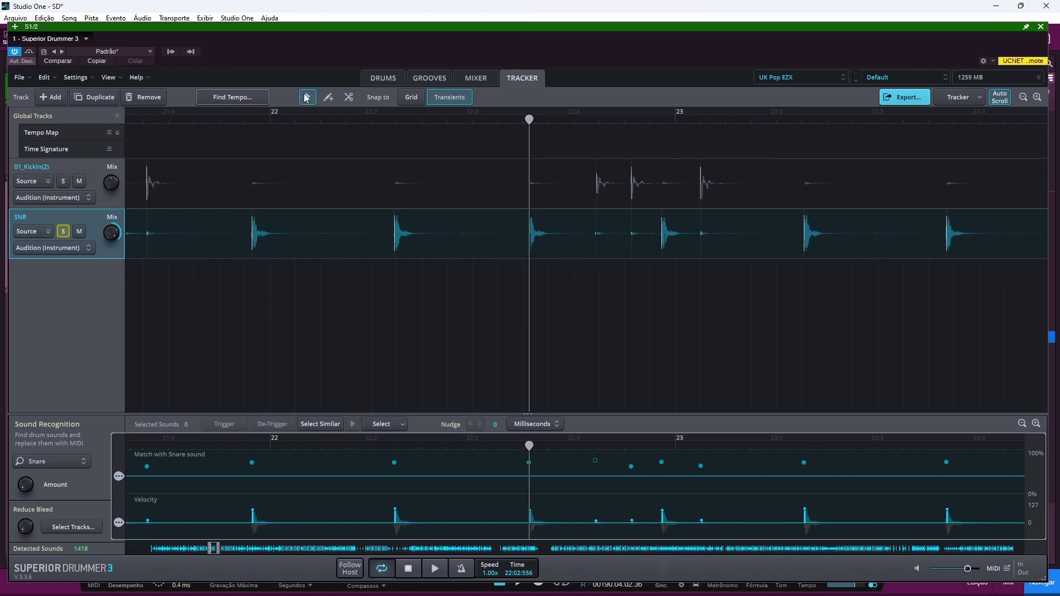
{"action": "left_click_drag", "start_coordinate": [639, 469], "coordinate": [589, 460]}
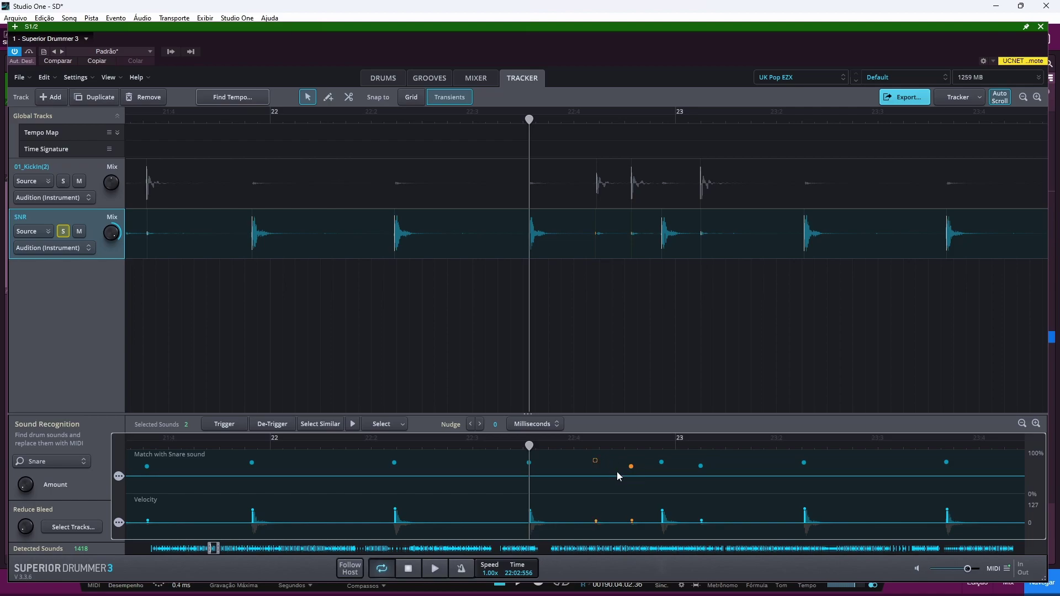
{"action": "left_click", "coordinate": [282, 428]}
Play the soloed SNR track from late in bar 21 through bar 23 to check for false triggers
{"action": "scroll", "coordinate": [619, 177], "scroll_direction": "down", "scroll_amount": 3}
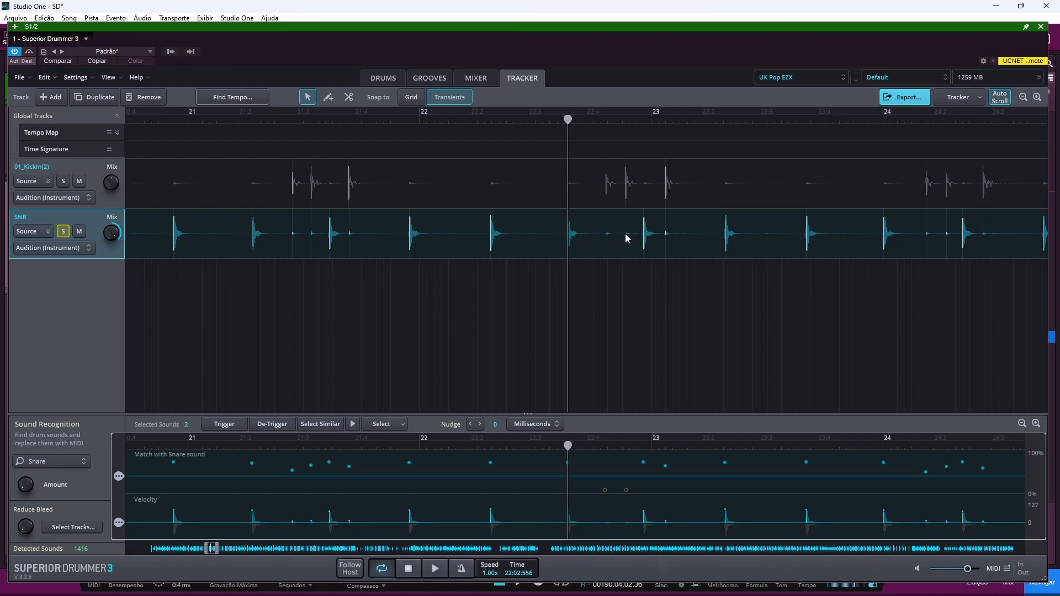
{"action": "left_click", "coordinate": [369, 119]}
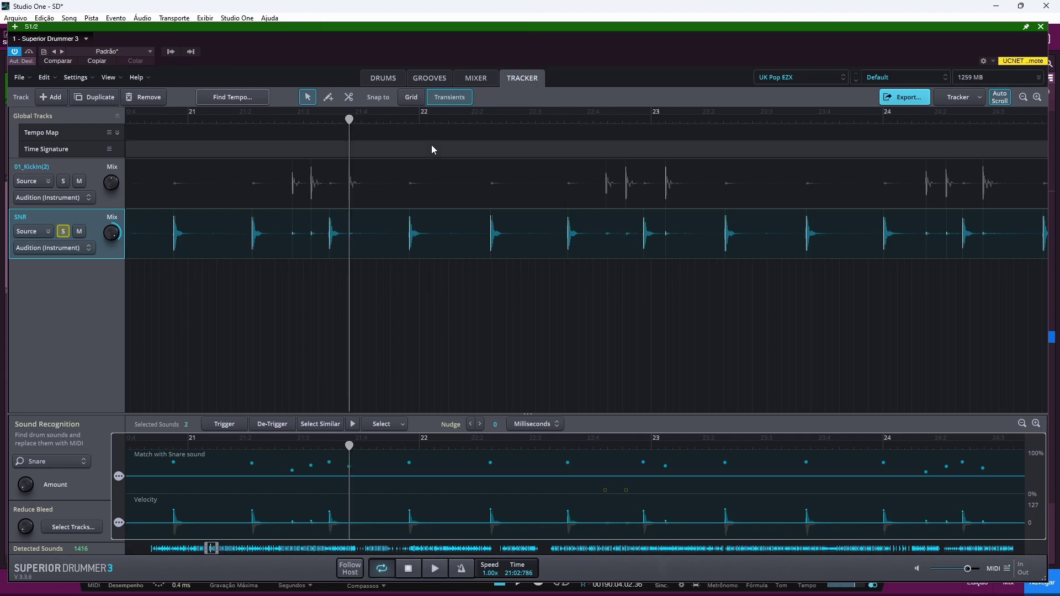
{"action": "key", "text": "space"}
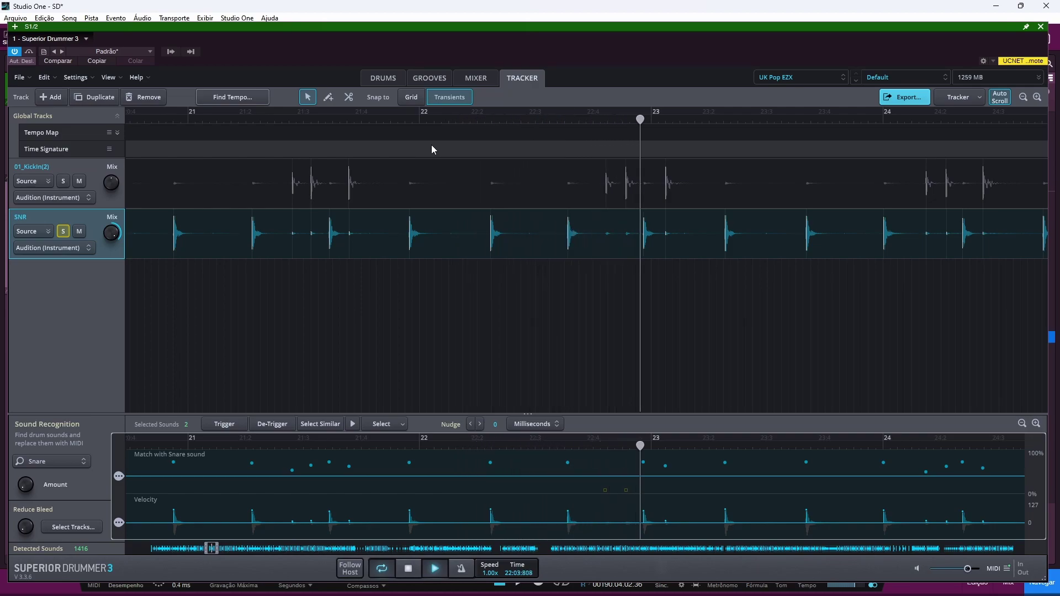
{"action": "key", "text": "space"}
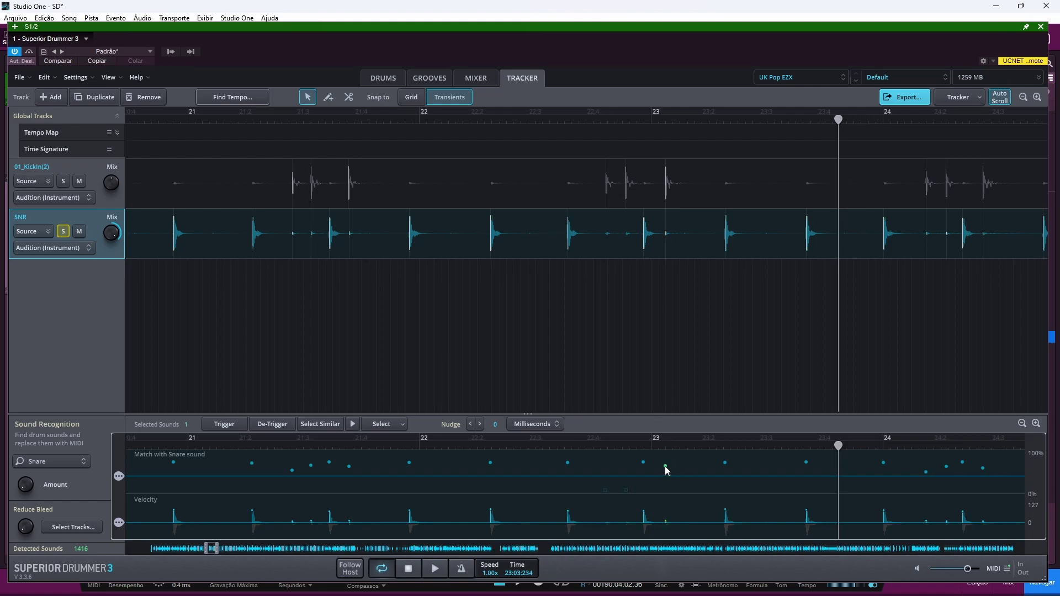
De-trigger the weak bleed hit just after bar 23 on the SNR track and replay from bar 21
{"action": "left_click_drag", "start_coordinate": [660, 469], "coordinate": [662, 469]}
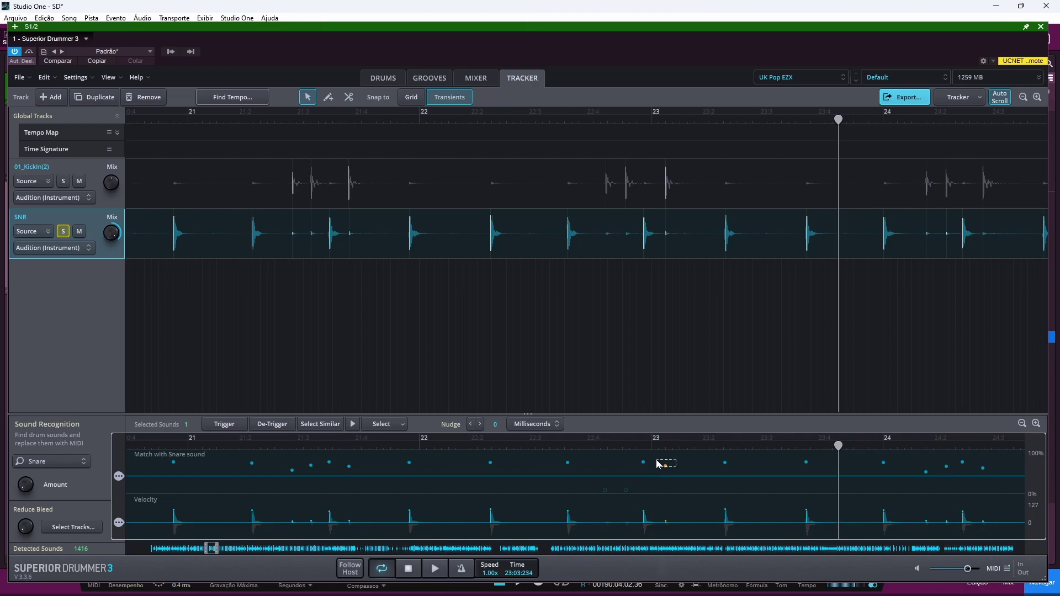
{"action": "left_click", "coordinate": [273, 424]}
{"action": "left_click", "coordinate": [365, 121]}
{"action": "key", "text": "space"}
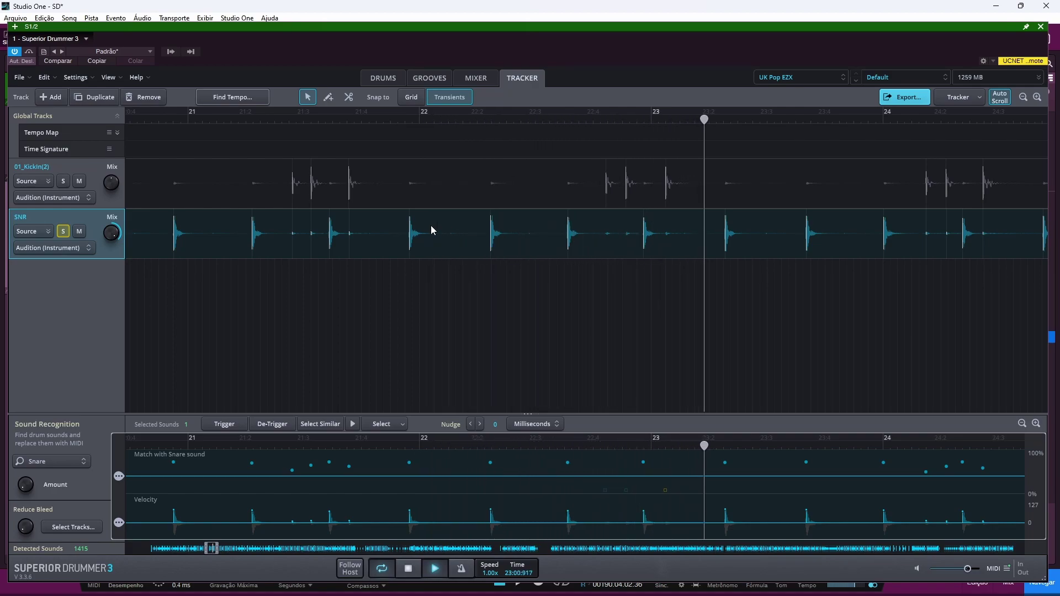
Unsolo the SNR track, set the kick track's Mix fully to the instrument, and play both tracks from early in bar 21
{"action": "key", "text": "space"}
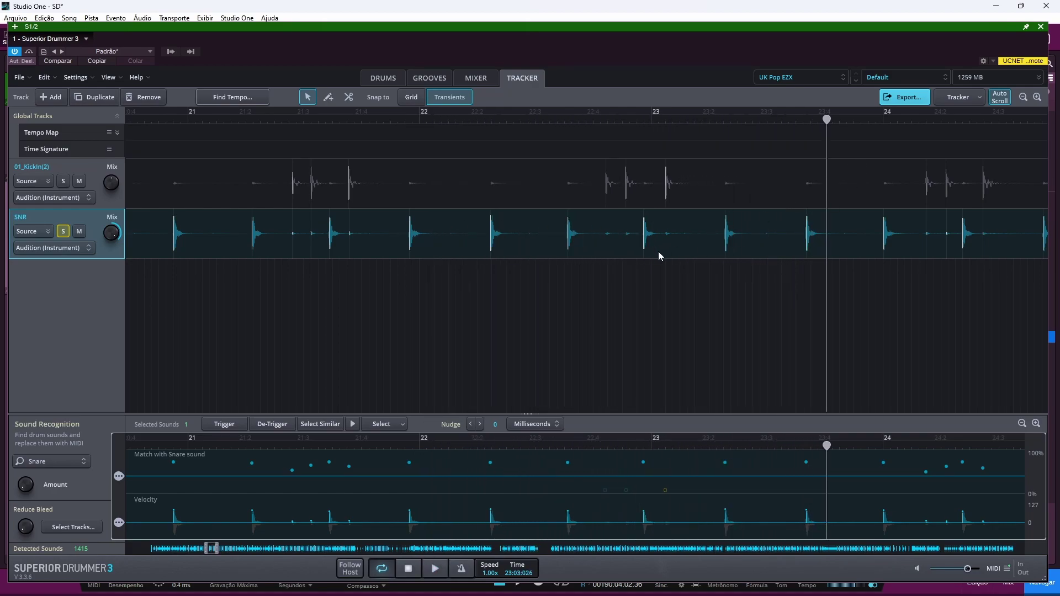
{"action": "left_click", "coordinate": [243, 118]}
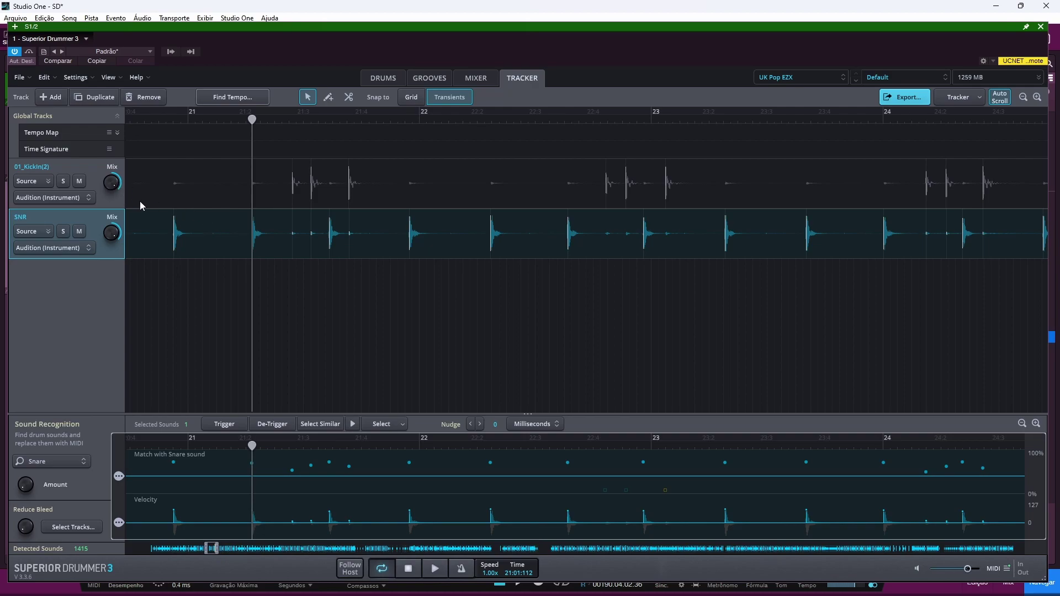
{"action": "left_click", "coordinate": [205, 118]}
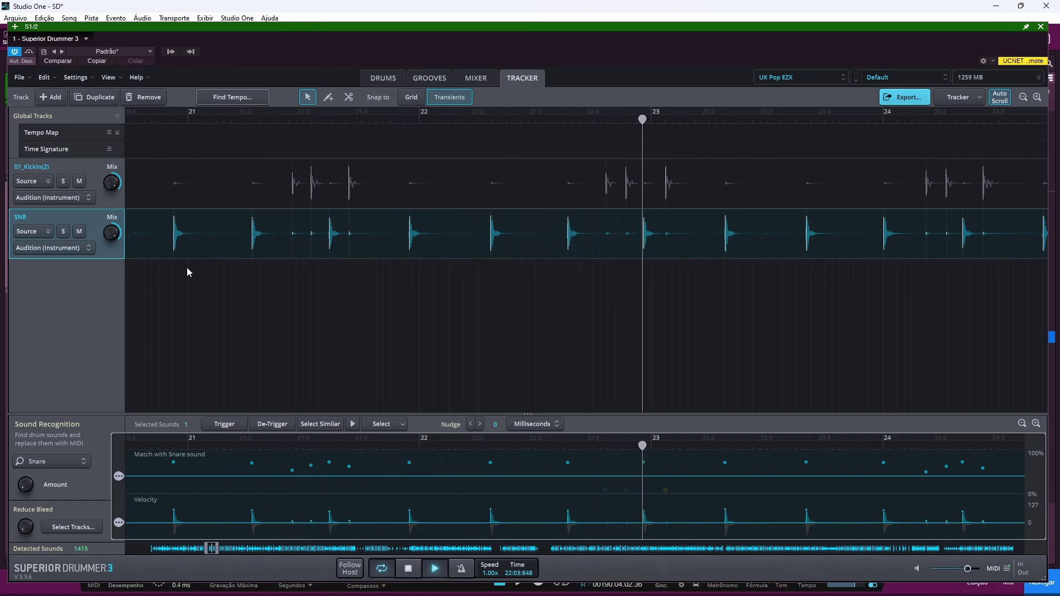
{"action": "key", "text": "space"}
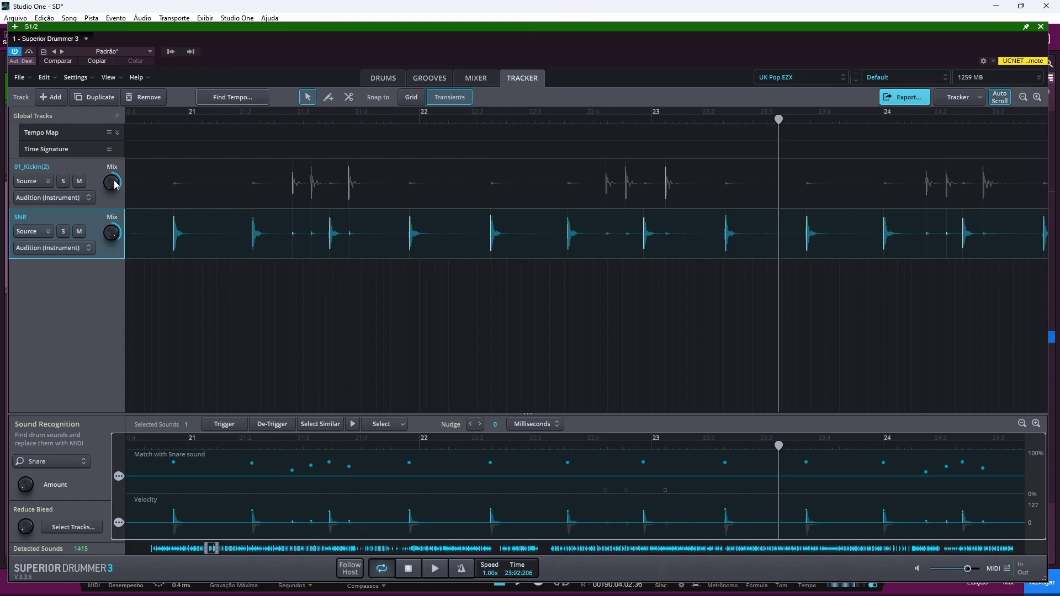
Compare the original recording with the replacement samples by playing with both Mix controls at source, then at instrument, from bar 21
{"action": "key", "text": "space"}
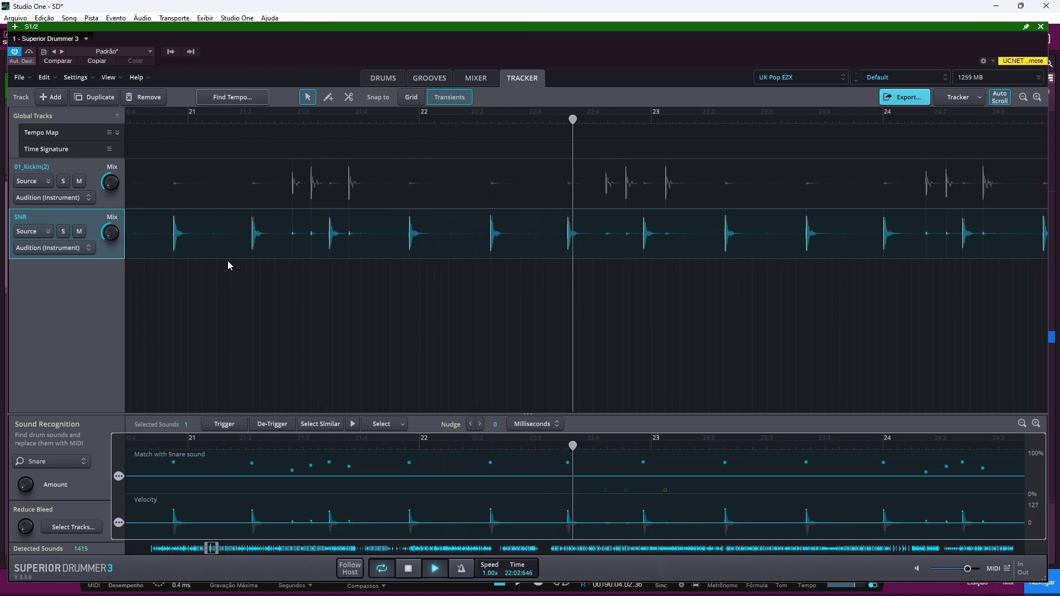
{"action": "key", "text": "space"}
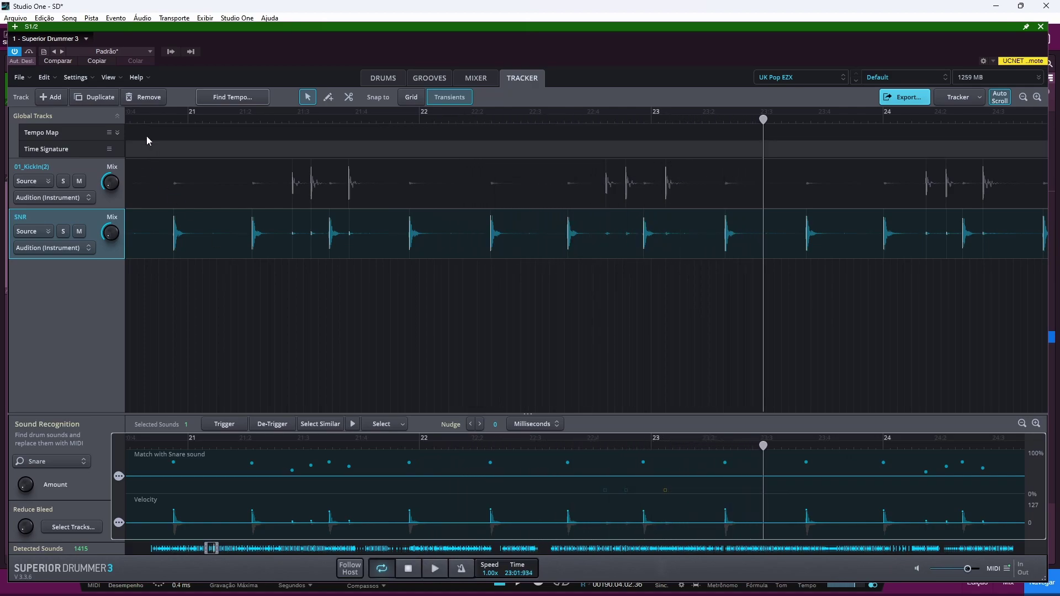
{"action": "left_click_drag", "start_coordinate": [113, 185], "coordinate": [184, 11]}
{"action": "left_click_drag", "start_coordinate": [111, 236], "coordinate": [167, 73]}
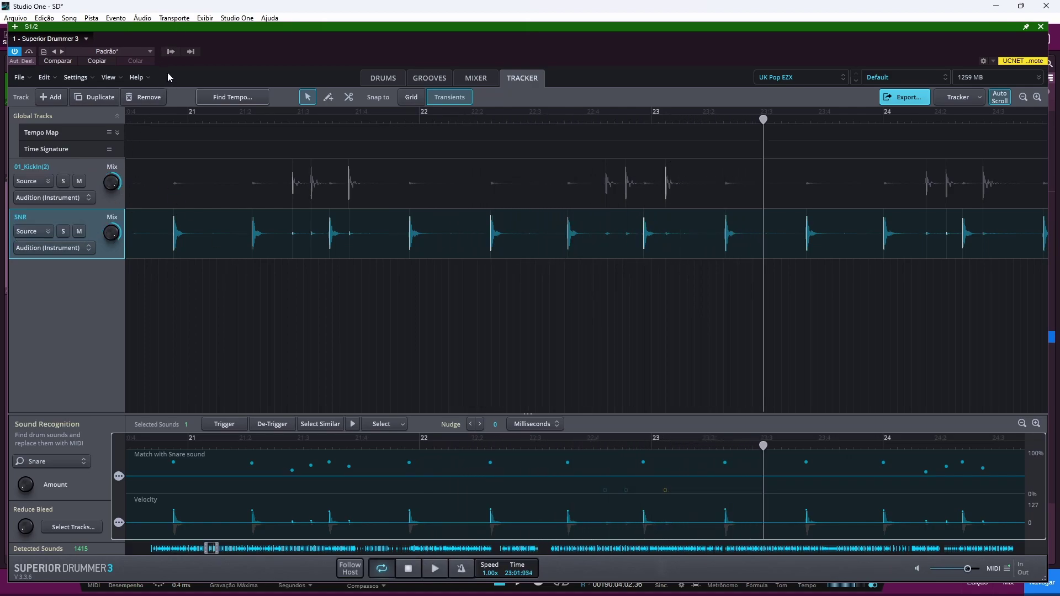
{"action": "left_click", "coordinate": [247, 118]}
{"action": "key", "text": "space"}
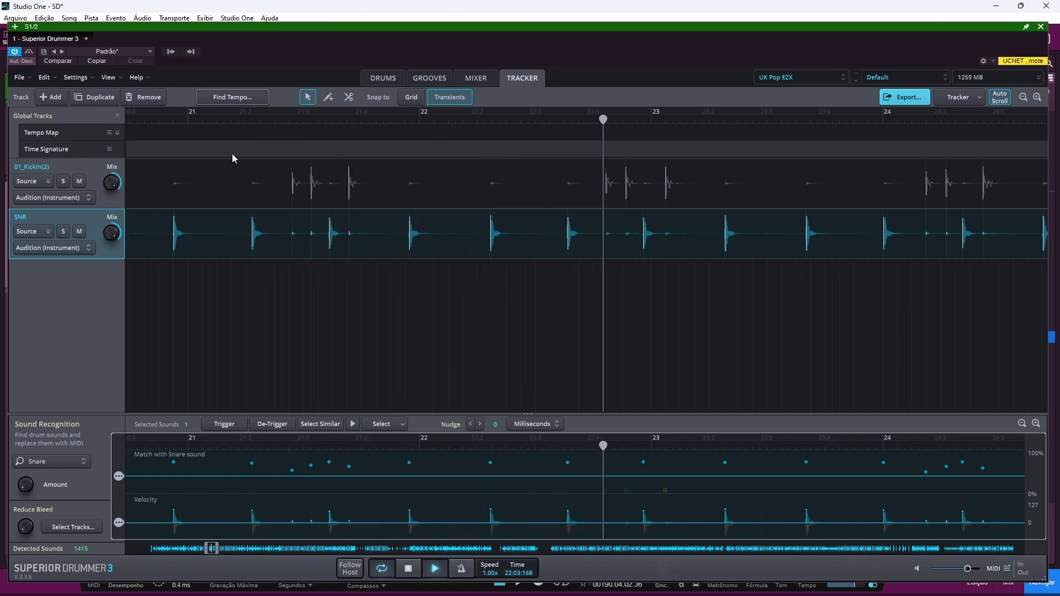
{"action": "key", "text": "space"}
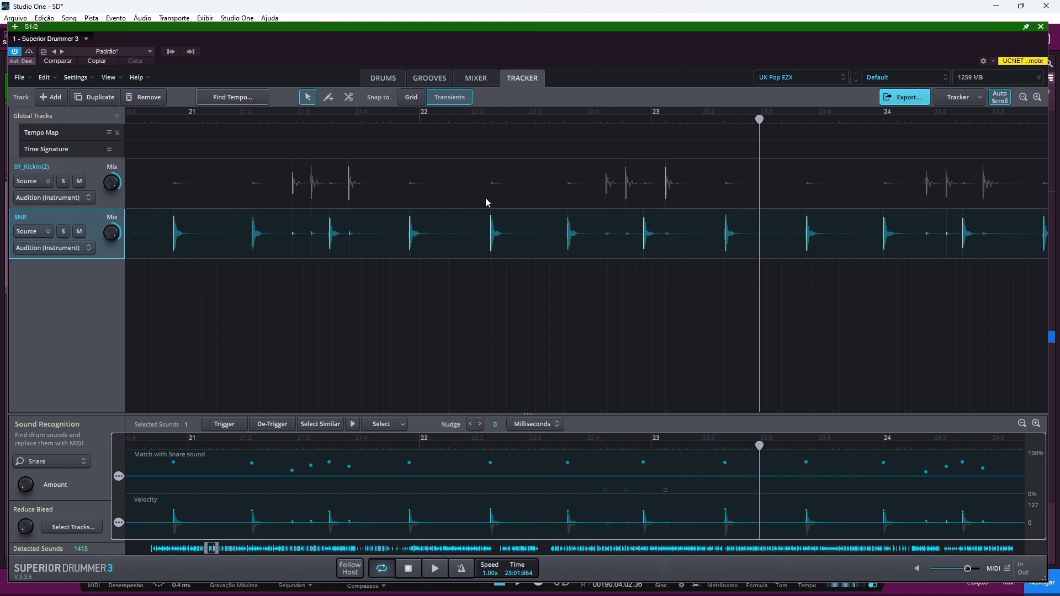
Look over the drum kit and mixer views, then return to the Tracker
{"action": "left_click", "coordinate": [391, 79]}
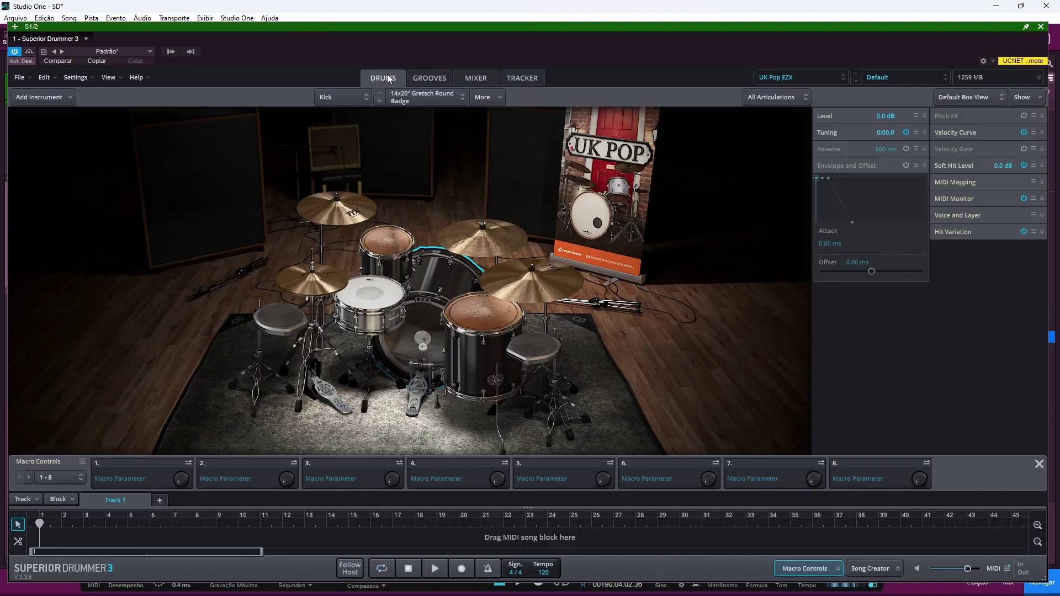
{"action": "left_click", "coordinate": [479, 80]}
{"action": "left_click", "coordinate": [389, 82]}
{"action": "left_click", "coordinate": [515, 78]}
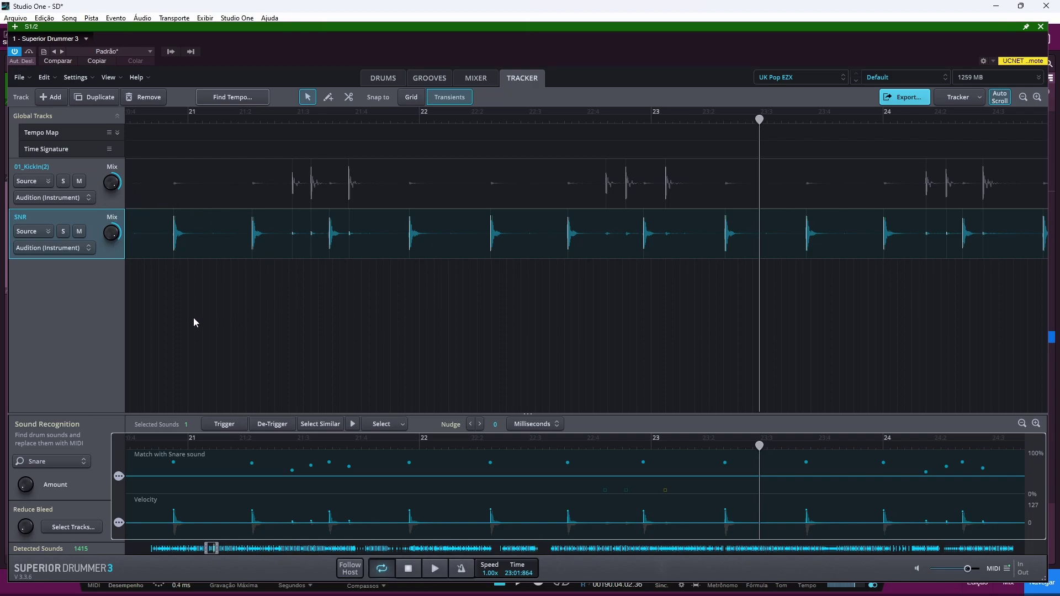
Select both the 01_KickIn(2) and SNR tracks and remove them from the Tracker
{"action": "scroll", "coordinate": [426, 223], "scroll_direction": "right", "scroll_amount": 3}
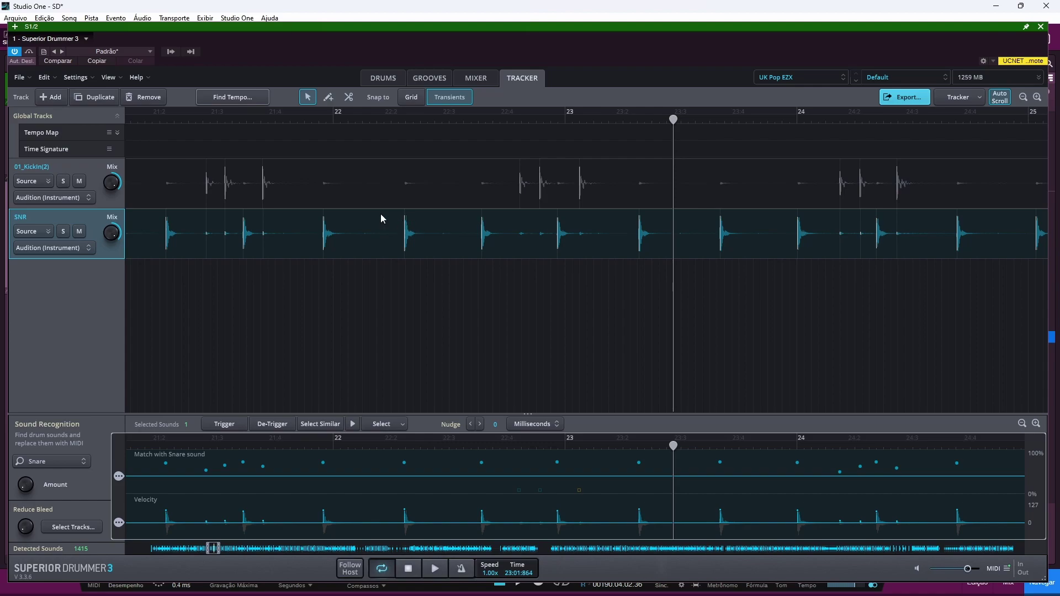
{"action": "scroll", "coordinate": [380, 214], "scroll_direction": "down", "scroll_amount": 2}
{"action": "scroll", "coordinate": [381, 214], "scroll_direction": "down", "scroll_amount": 4}
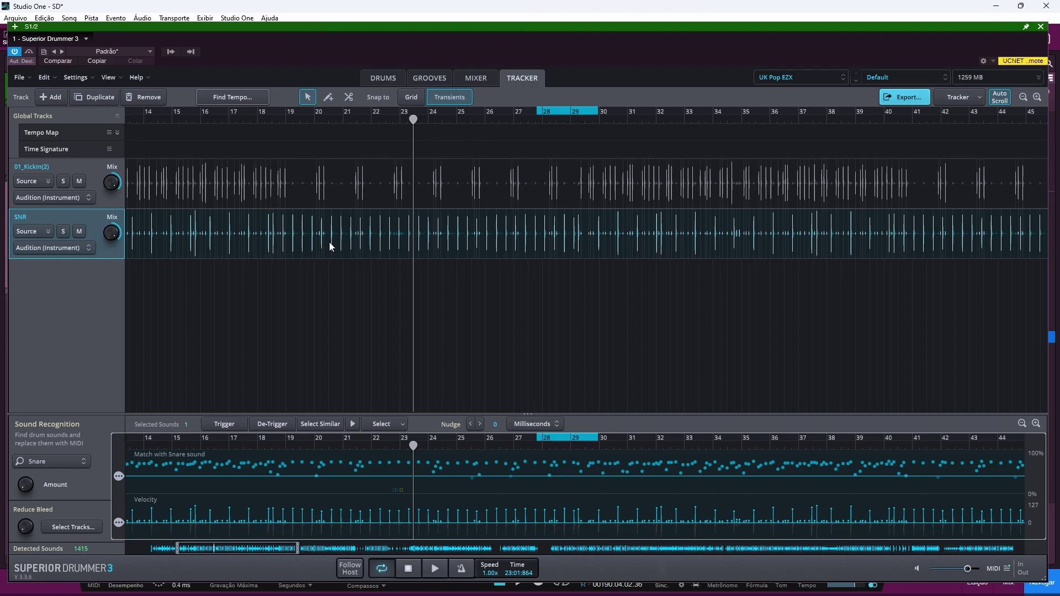
{"action": "left_click", "coordinate": [100, 177], "text": "ctrl"}
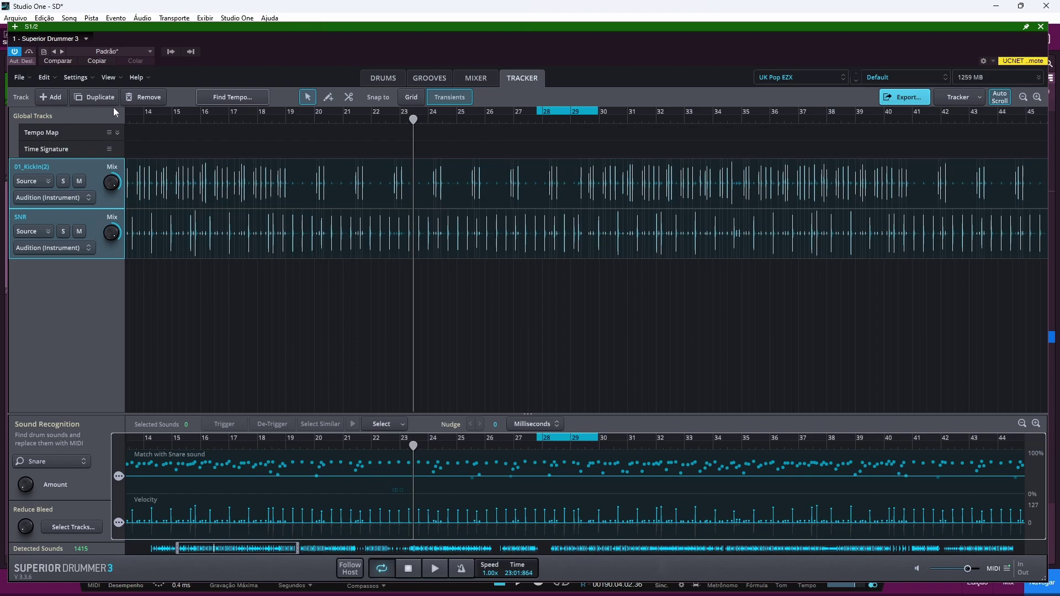
{"action": "left_click", "coordinate": [151, 97]}
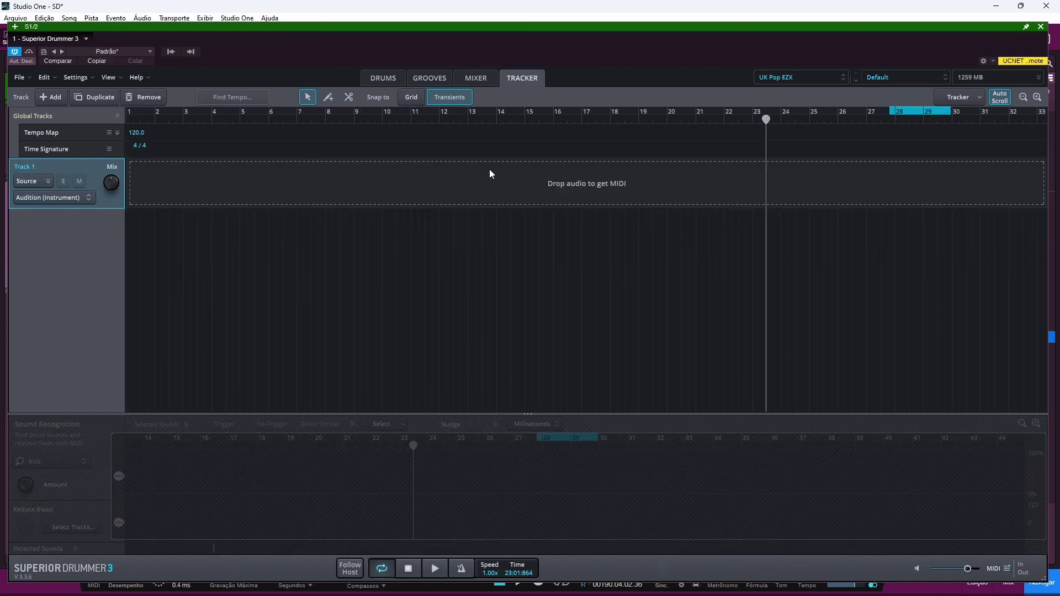
Load the "SD Drums - SD" audio file into the Tracker and play it from its first hit with Mix turned toward the source
{"action": "left_click", "coordinate": [51, 96]}
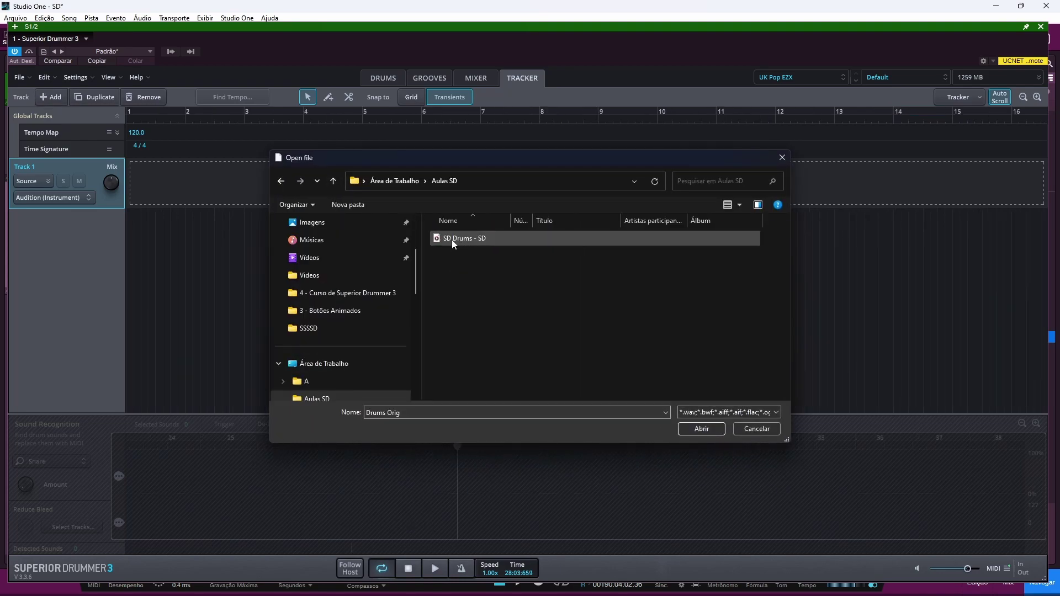
{"action": "double_click", "coordinate": [451, 241]}
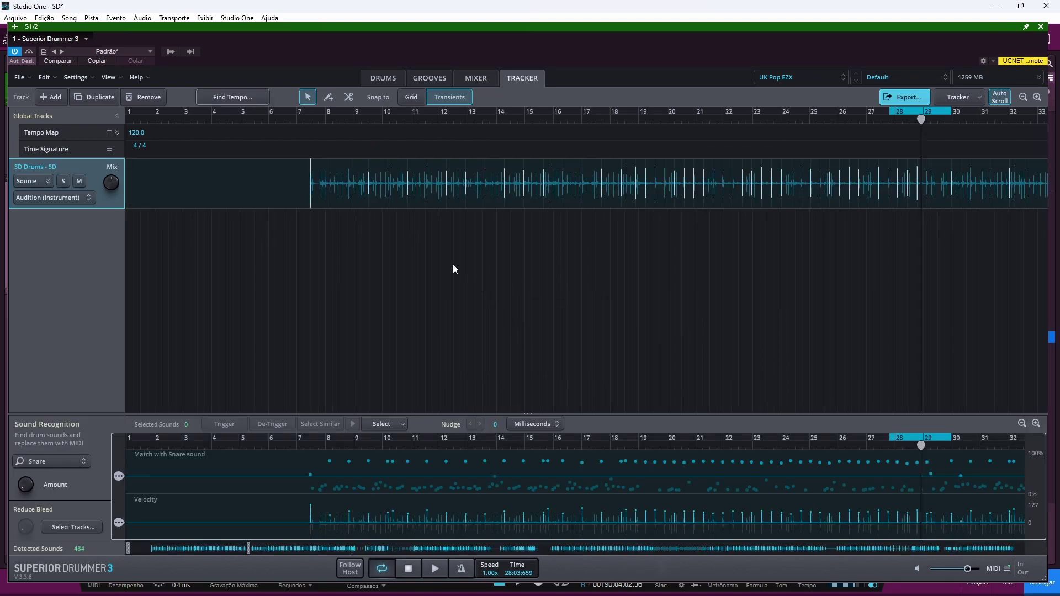
{"action": "left_click", "coordinate": [310, 113]}
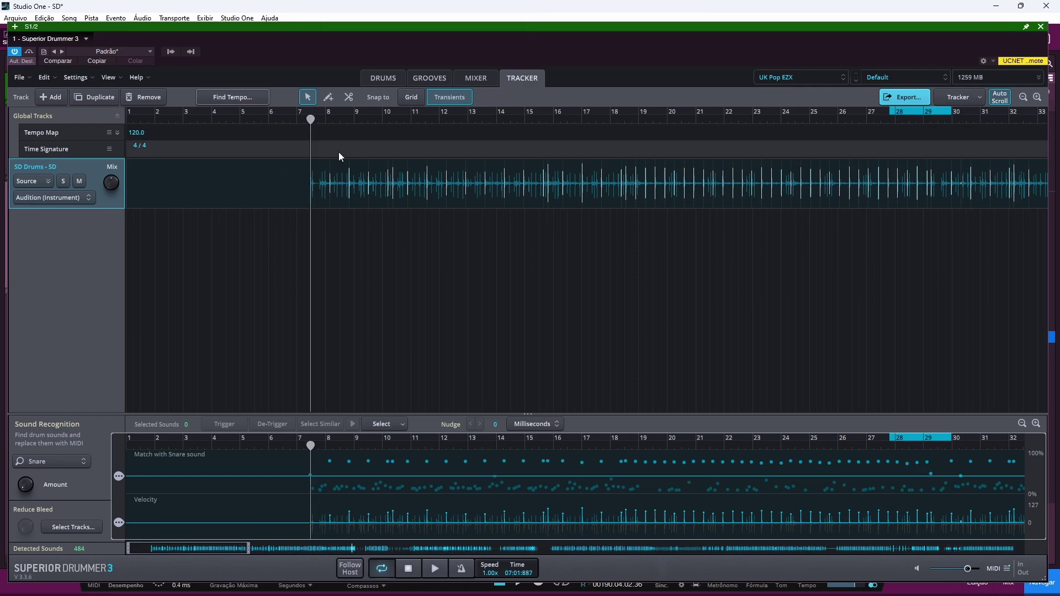
{"action": "key", "text": "space"}
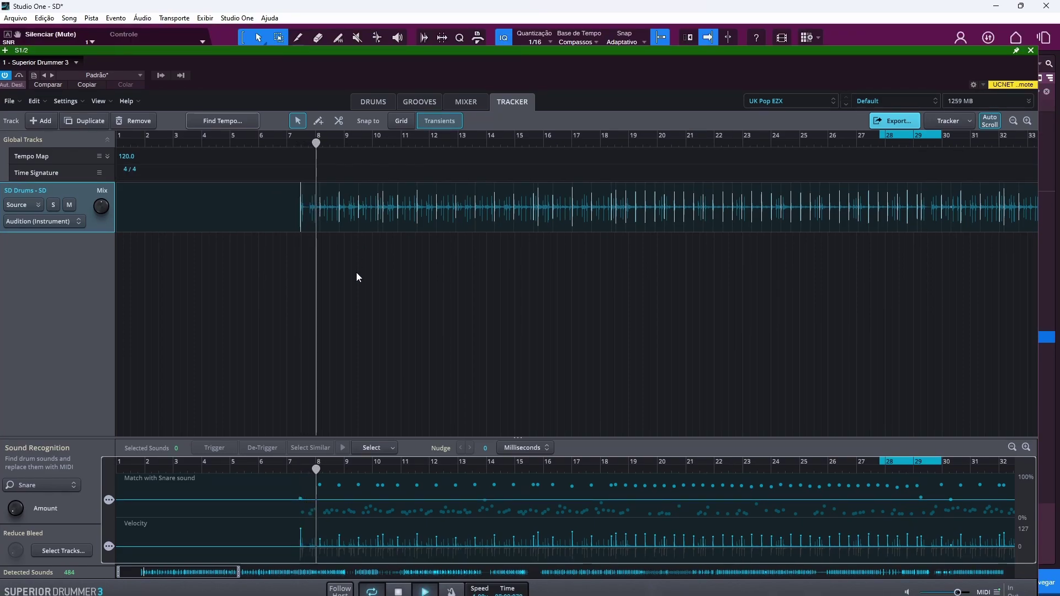
{"action": "left_click_drag", "start_coordinate": [105, 207], "coordinate": [107, 245]}
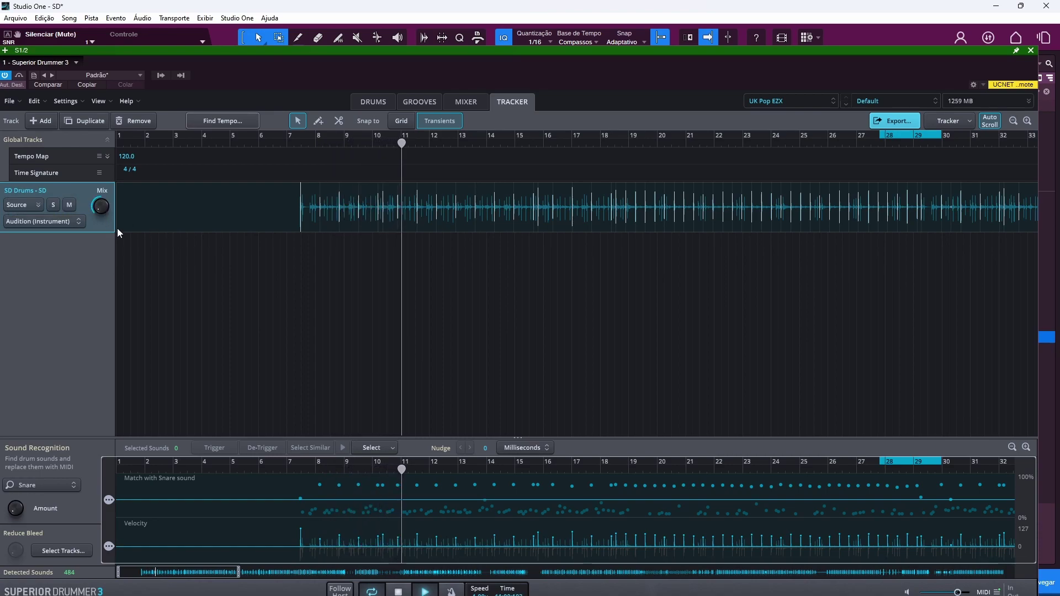
{"action": "key", "text": "space"}
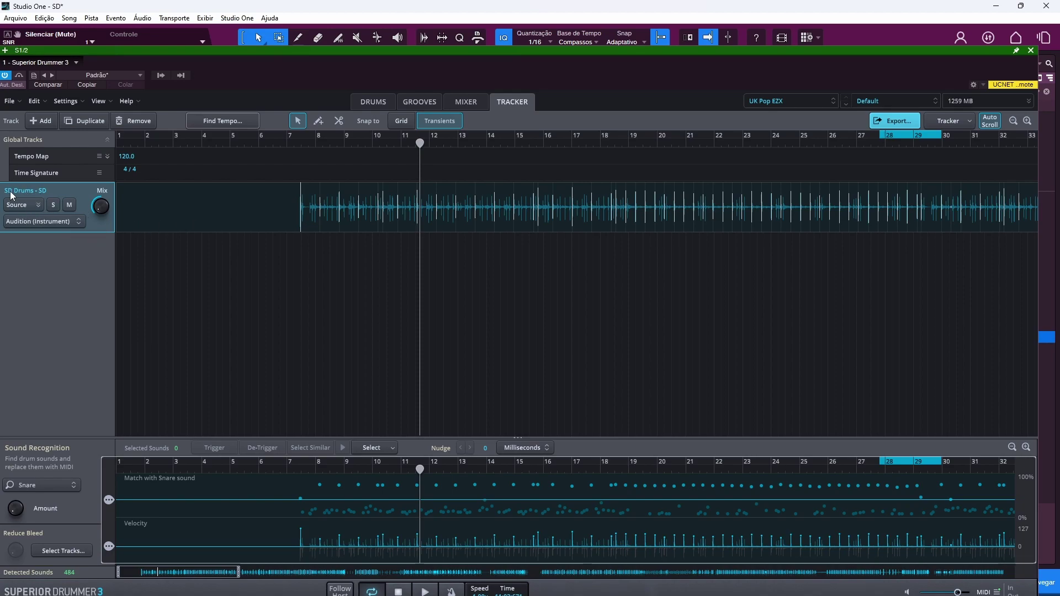
Rename the loaded audio track to "Drums"
{"action": "double_click", "coordinate": [35, 194]}
{"action": "type", "text": "Drums"}
{"action": "key", "text": "Return"}
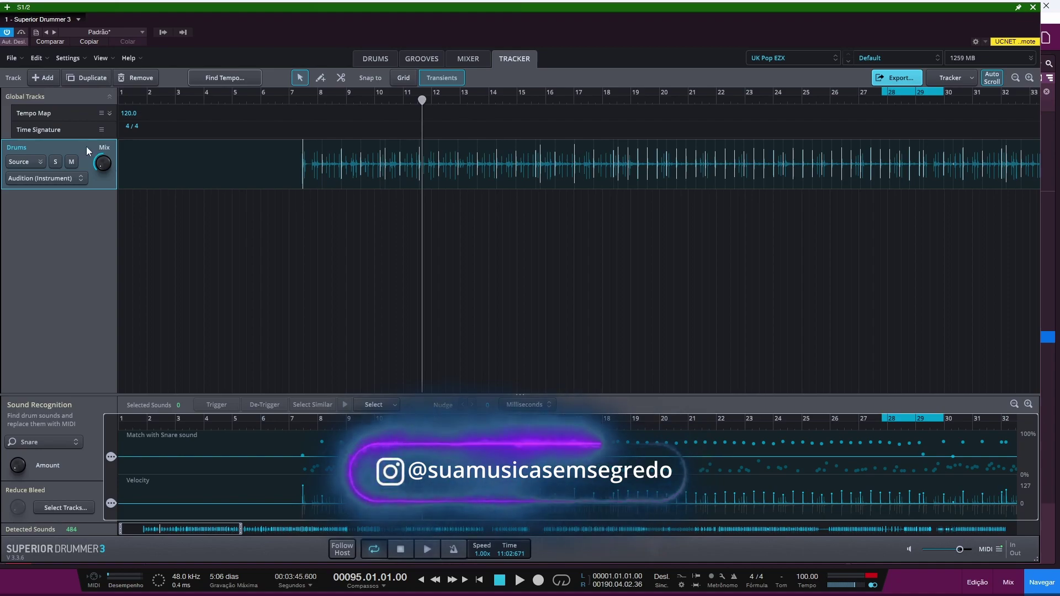
Duplicate the Drums track twice and remove both copies
{"action": "left_click", "coordinate": [88, 77]}
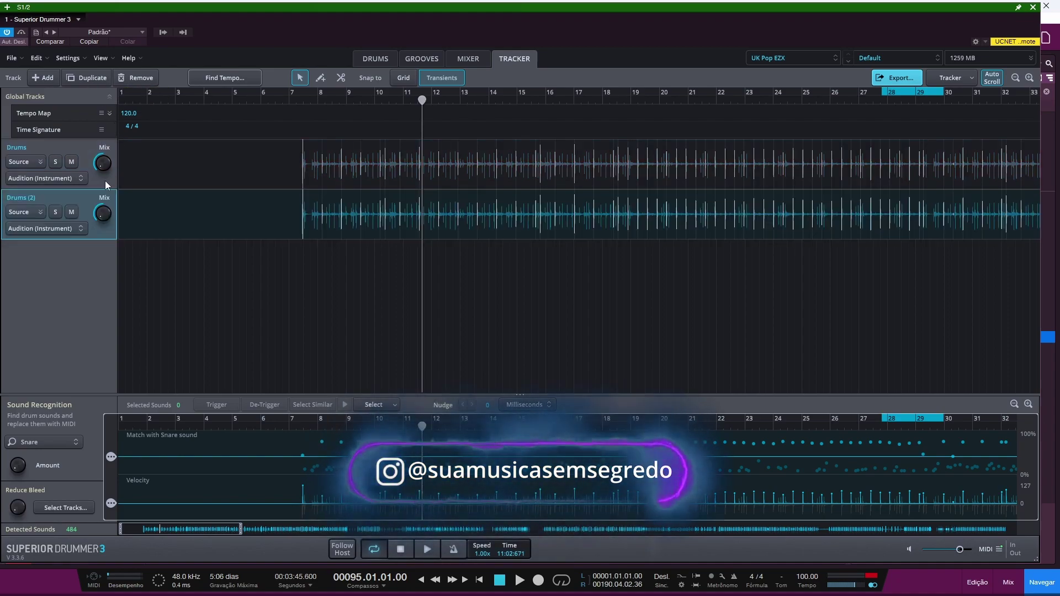
{"action": "left_click", "coordinate": [87, 78]}
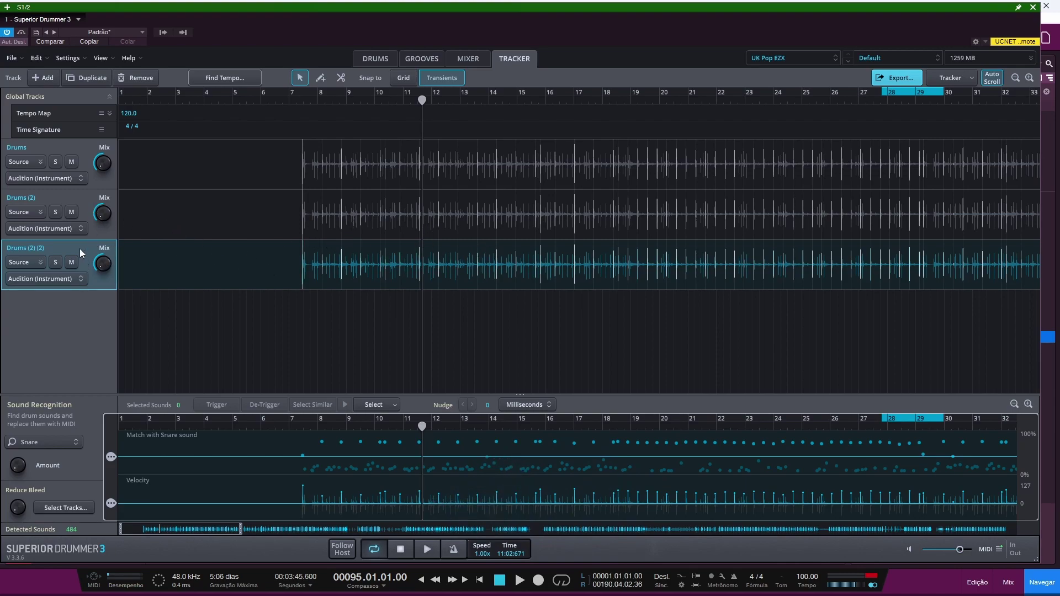
{"action": "left_click", "coordinate": [140, 77]}
{"action": "left_click", "coordinate": [88, 194]}
{"action": "left_click", "coordinate": [134, 78]}
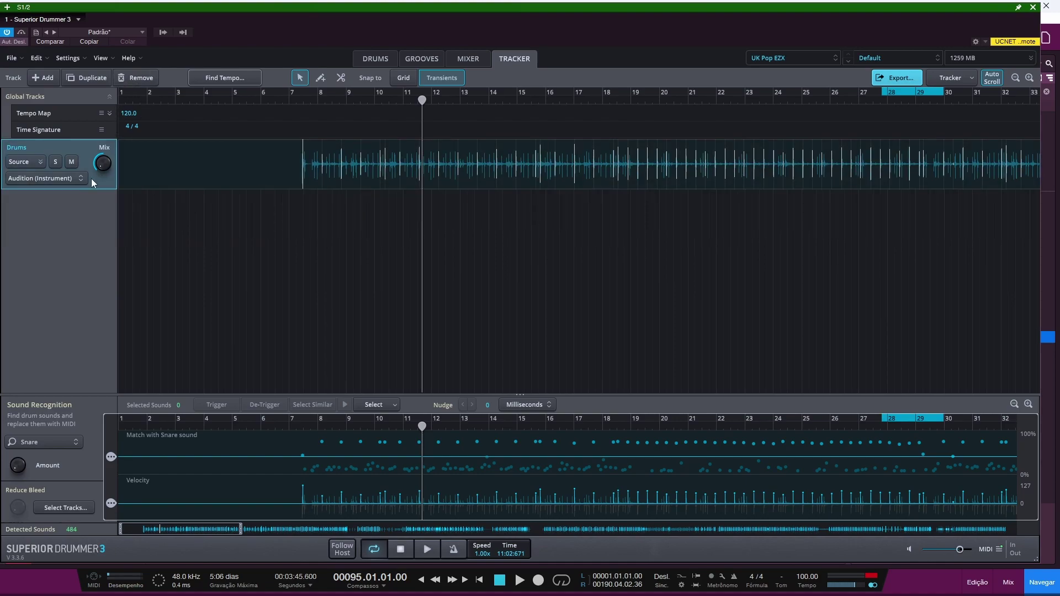
Run Find Tempo on the Drums track and play from just before bar 2 to check the detected bar lines
{"action": "left_click", "coordinate": [229, 78]}
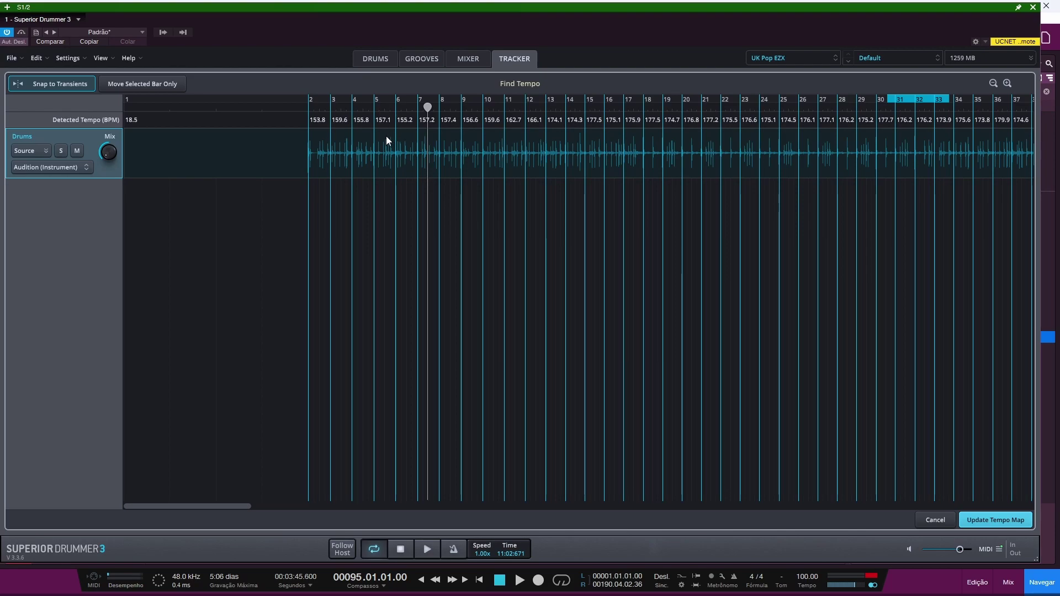
{"action": "left_click", "coordinate": [302, 106]}
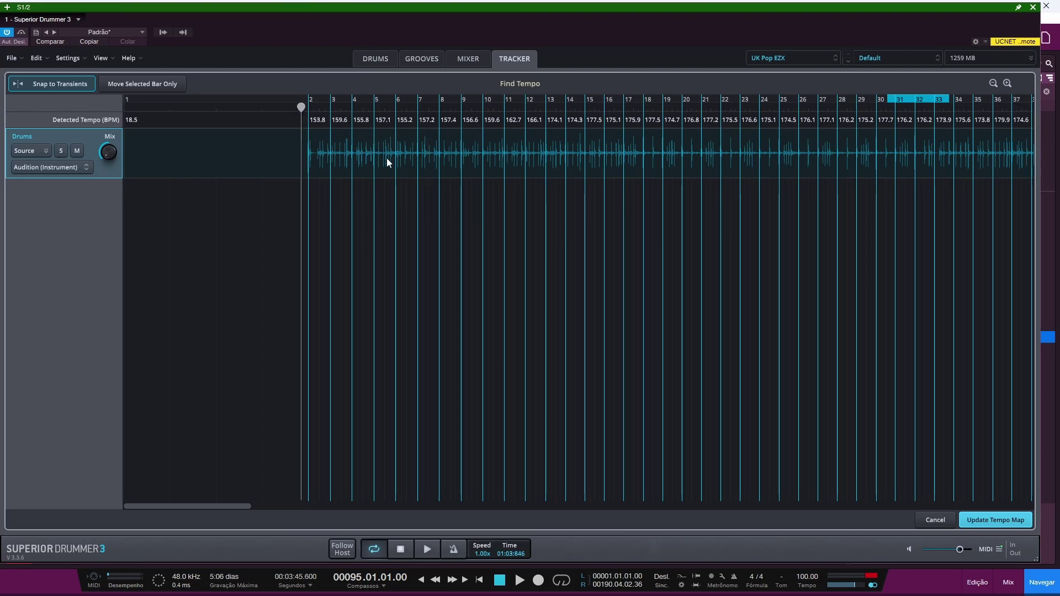
{"action": "scroll", "coordinate": [387, 158], "scroll_direction": "up", "scroll_amount": 4}
{"action": "scroll", "coordinate": [227, 161], "scroll_direction": "down", "scroll_amount": 1}
{"action": "scroll", "coordinate": [230, 183], "scroll_direction": "left", "scroll_amount": 5}
{"action": "scroll", "coordinate": [360, 118], "scroll_direction": "left", "scroll_amount": 3}
{"action": "scroll", "coordinate": [452, 184], "scroll_direction": "up", "scroll_amount": 4}
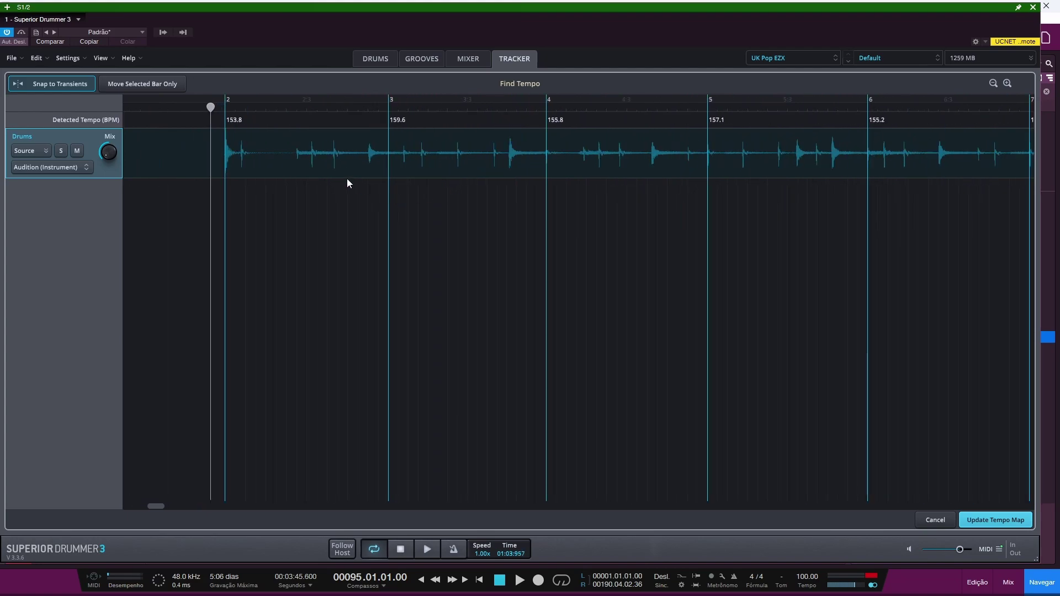
{"action": "left_click", "coordinate": [176, 106]}
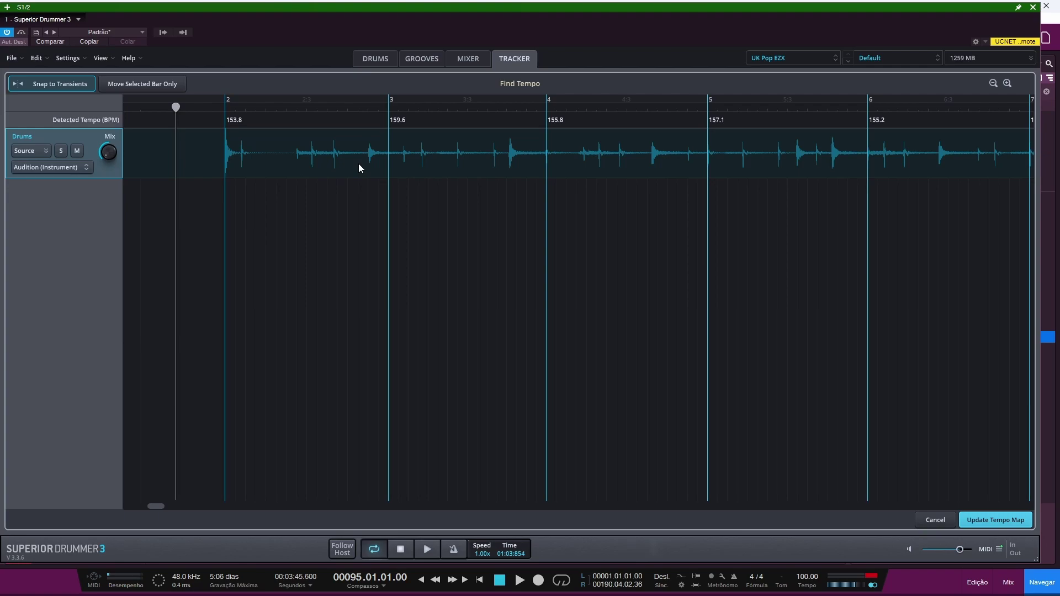
{"action": "key", "text": "space"}
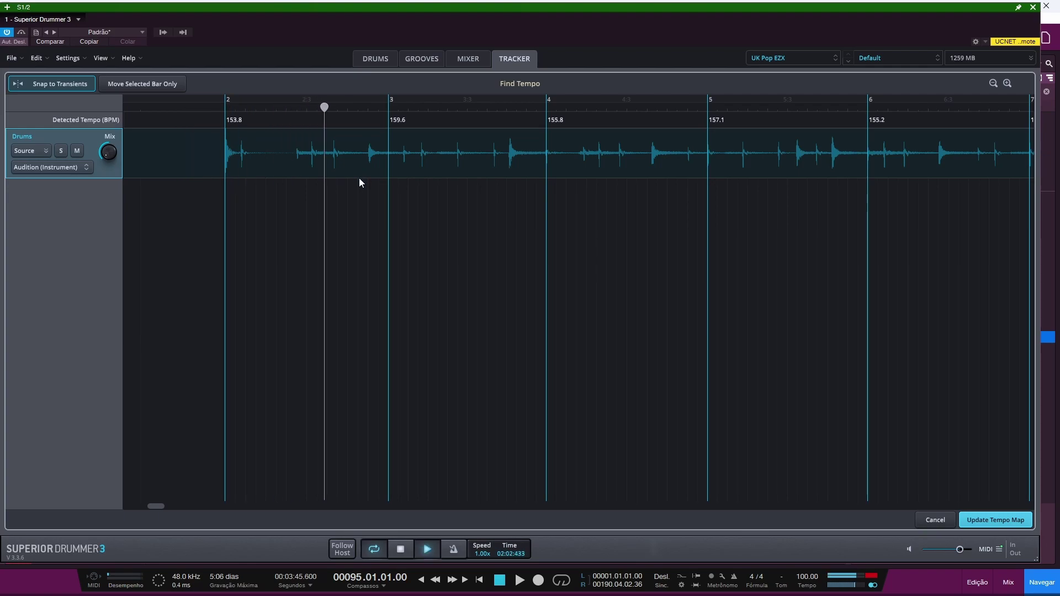
{"action": "key", "text": "space"}
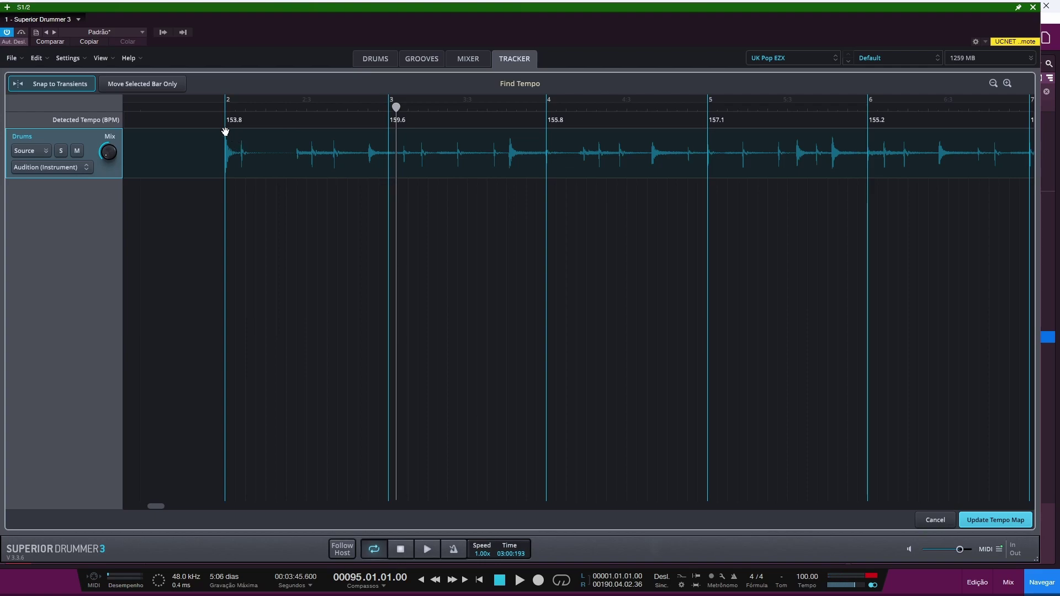
Move the bar 2 line about half a bar later onto the next hit cluster and place the playhead just before the drums begin
{"action": "left_click_drag", "start_coordinate": [225, 122], "coordinate": [291, 131]}
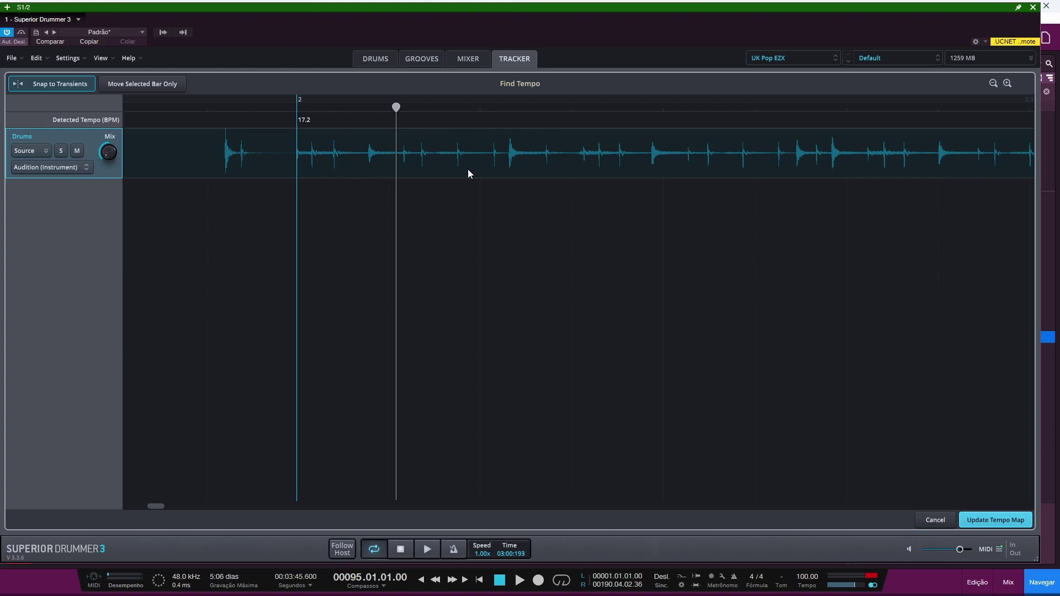
{"action": "scroll", "coordinate": [468, 169], "scroll_direction": "right", "scroll_amount": 2}
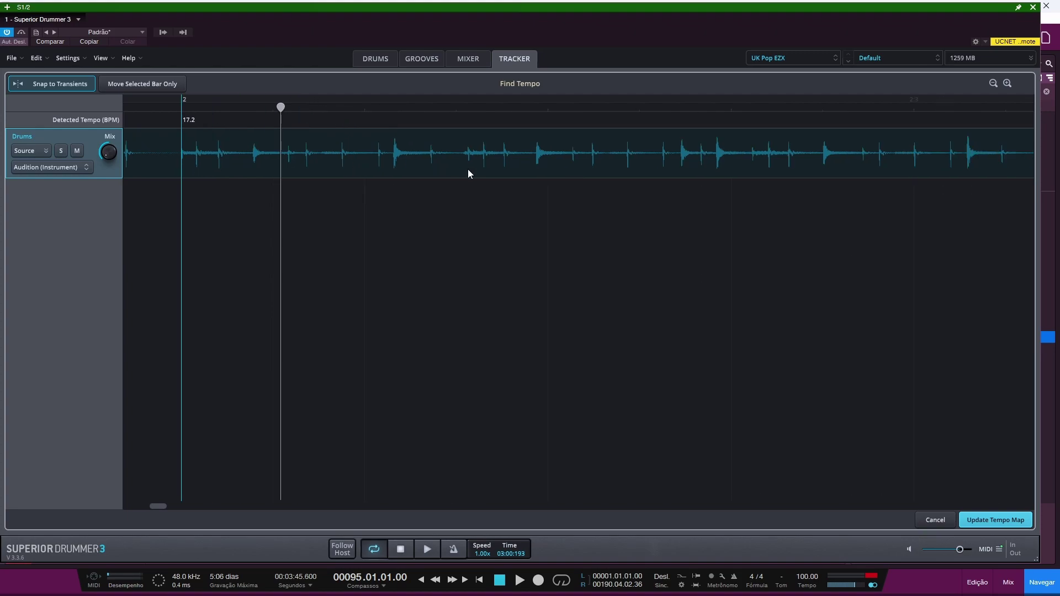
{"action": "scroll", "coordinate": [469, 169], "scroll_direction": "down", "scroll_amount": 3}
{"action": "scroll", "coordinate": [468, 171], "scroll_direction": "down", "scroll_amount": 5}
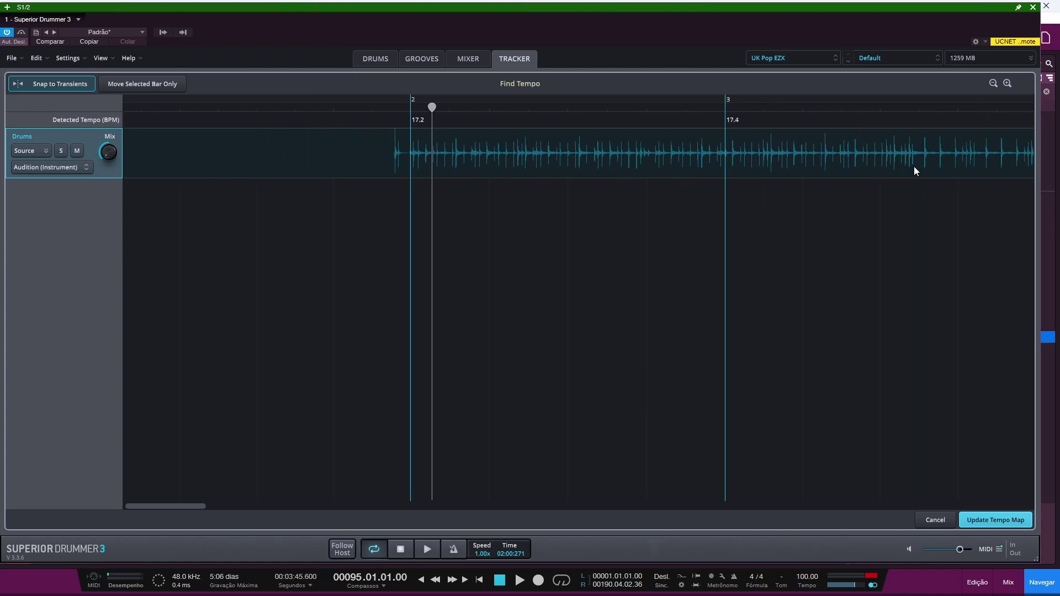
{"action": "left_click", "coordinate": [364, 112]}
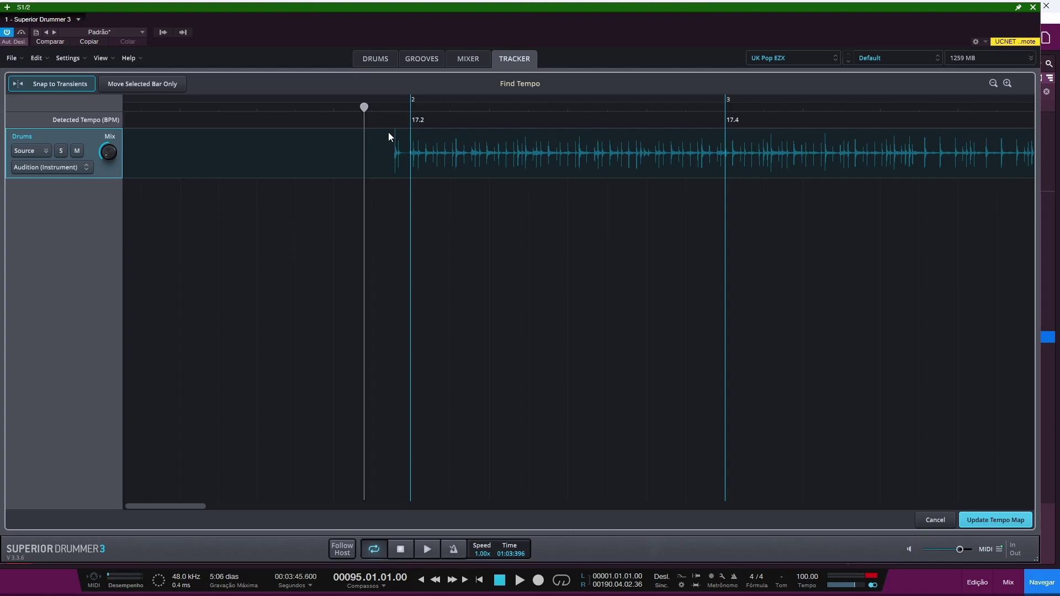
Move the bar 3 line much earlier to set bar 2 to 87.7 BPM, and align bar 4 with its hit so bar 3 reads 88.5 BPM
{"action": "key", "text": "space"}
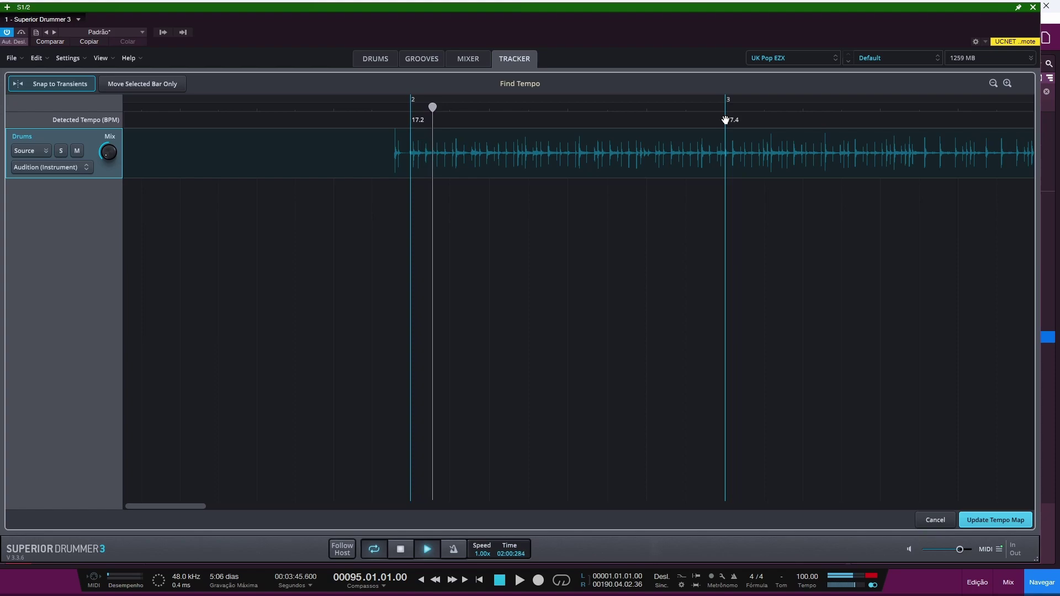
{"action": "left_click_drag", "start_coordinate": [725, 120], "coordinate": [472, 120]}
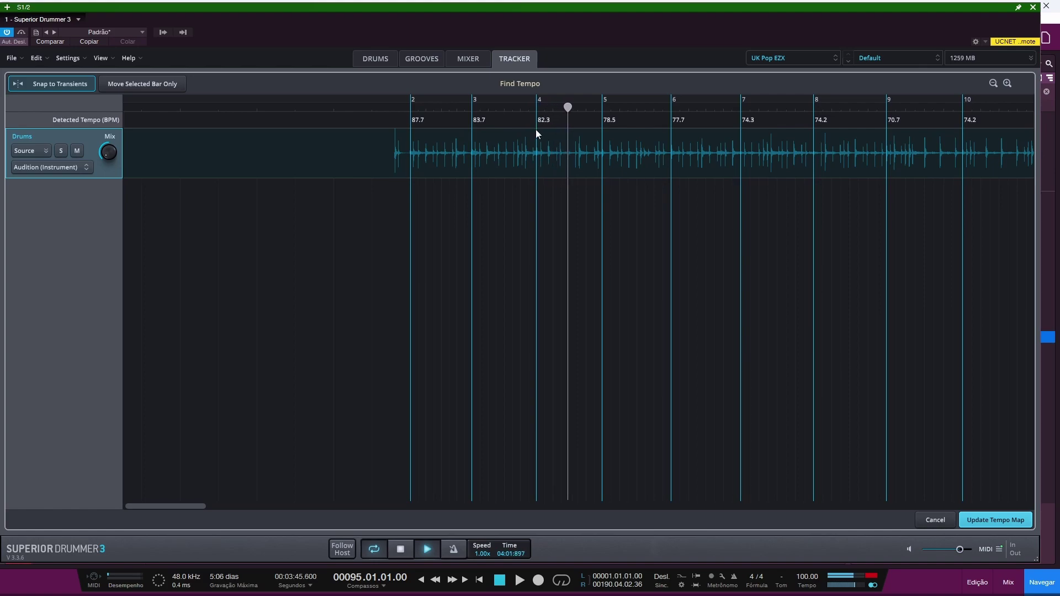
{"action": "left_click_drag", "start_coordinate": [537, 131], "coordinate": [534, 129]}
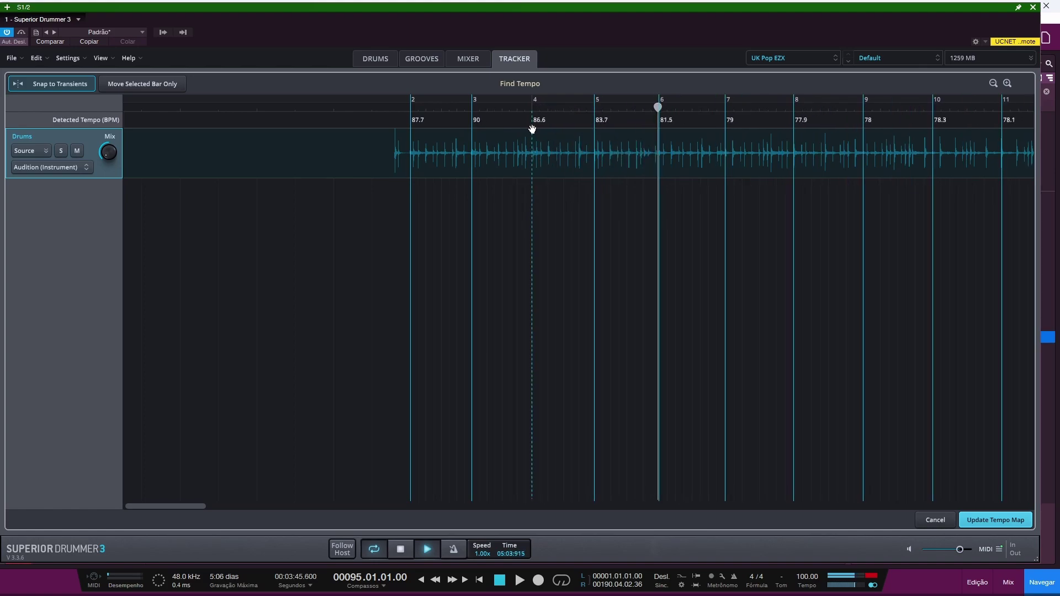
{"action": "scroll", "coordinate": [538, 179], "scroll_direction": "up", "scroll_amount": 5}
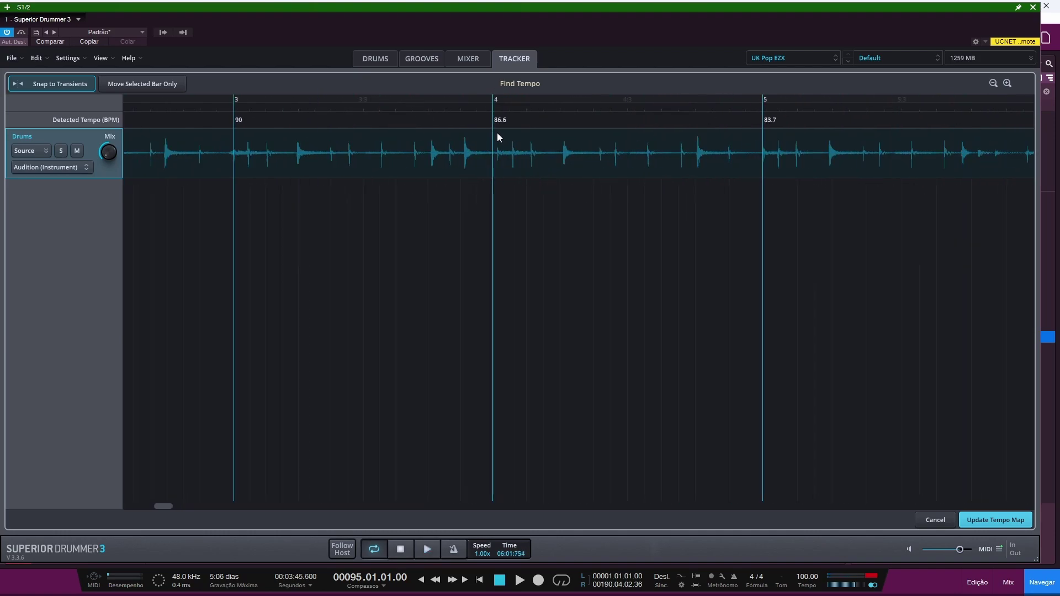
{"action": "left_click_drag", "start_coordinate": [492, 130], "coordinate": [497, 132]}
Play from just before bar 3 and check the bar lines against the drum hits up to bar 8
{"action": "left_click", "coordinate": [212, 107]}
{"action": "key", "text": "space"}
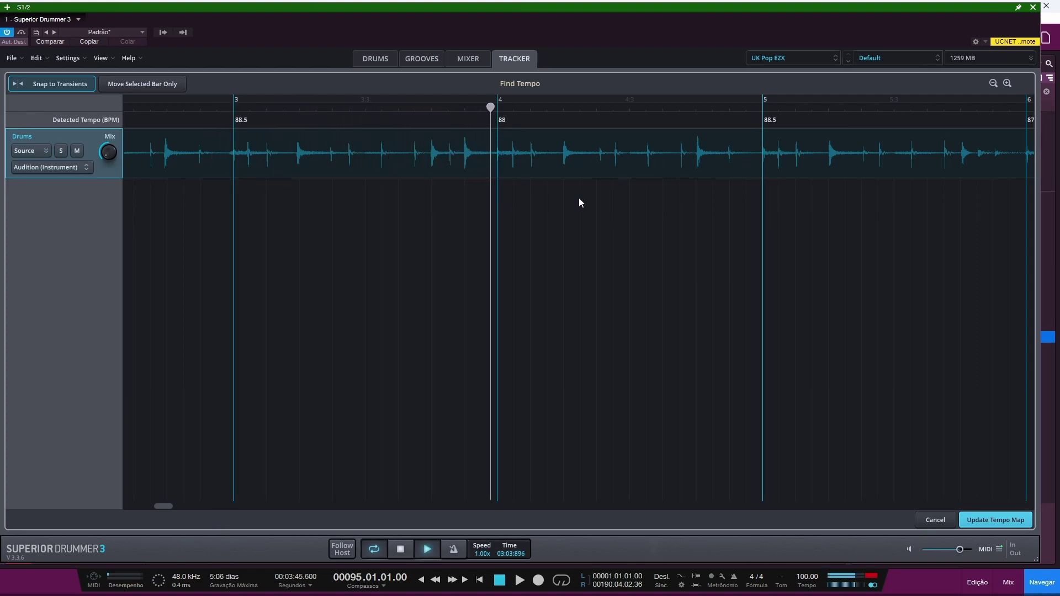
{"action": "scroll", "coordinate": [630, 180], "scroll_direction": "down", "scroll_amount": 3}
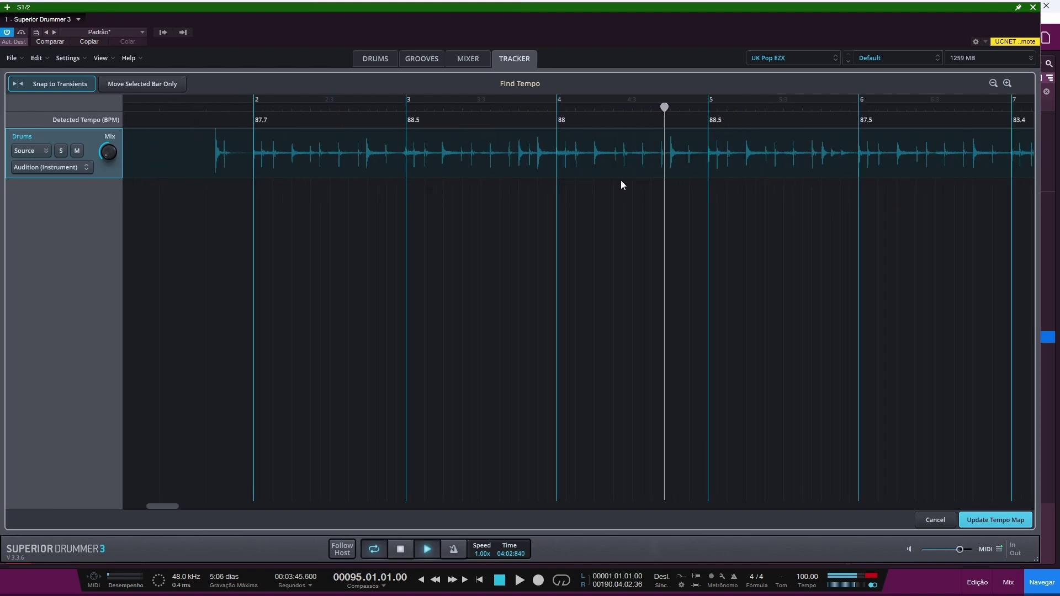
{"action": "scroll", "coordinate": [628, 184], "scroll_direction": "right", "scroll_amount": 5}
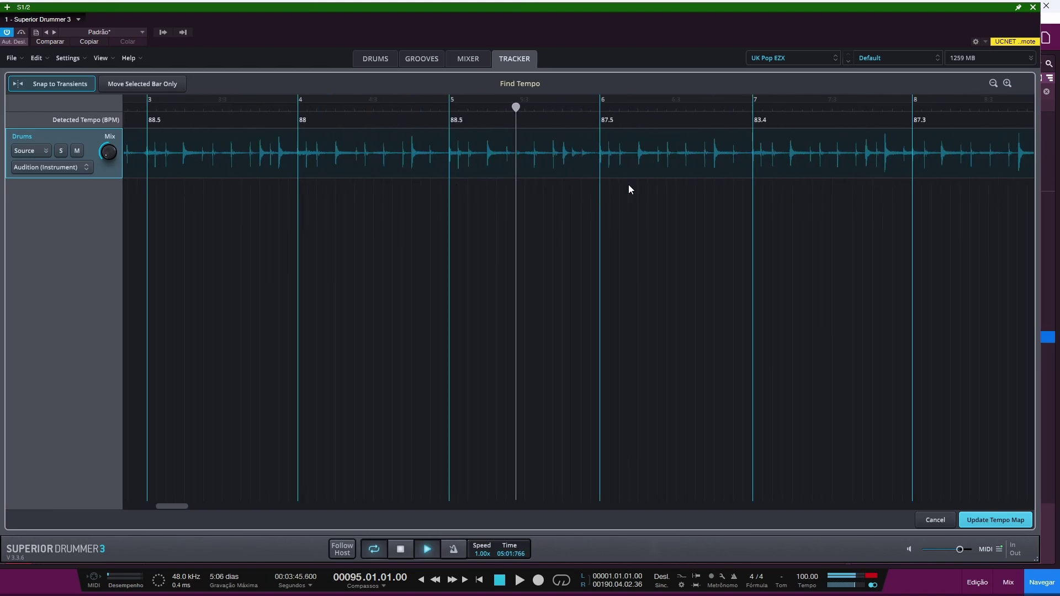
{"action": "scroll", "coordinate": [565, 208], "scroll_direction": "right", "scroll_amount": 4}
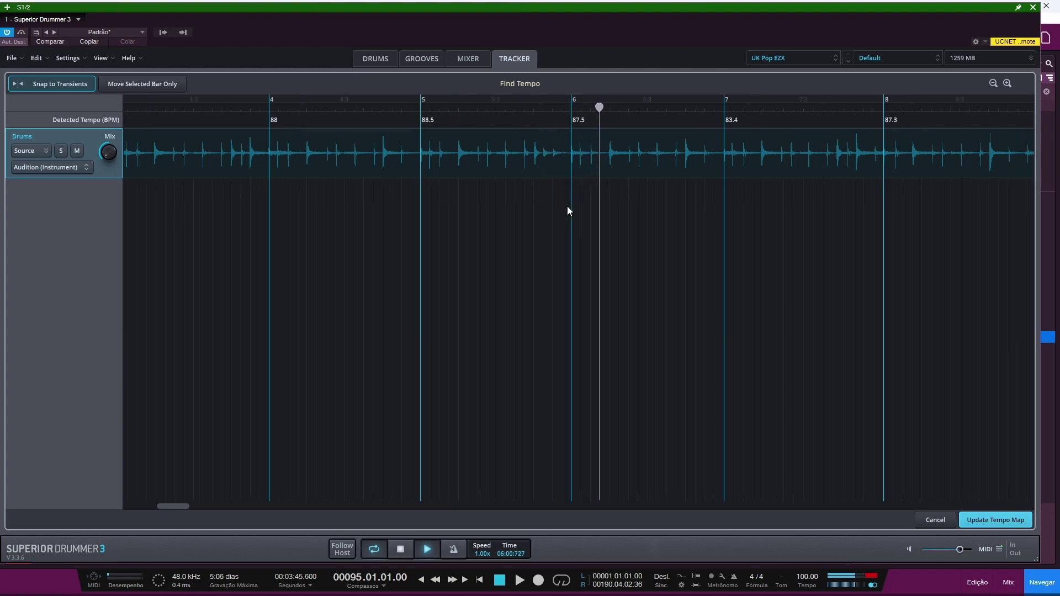
{"action": "scroll", "coordinate": [563, 203], "scroll_direction": "right", "scroll_amount": 2}
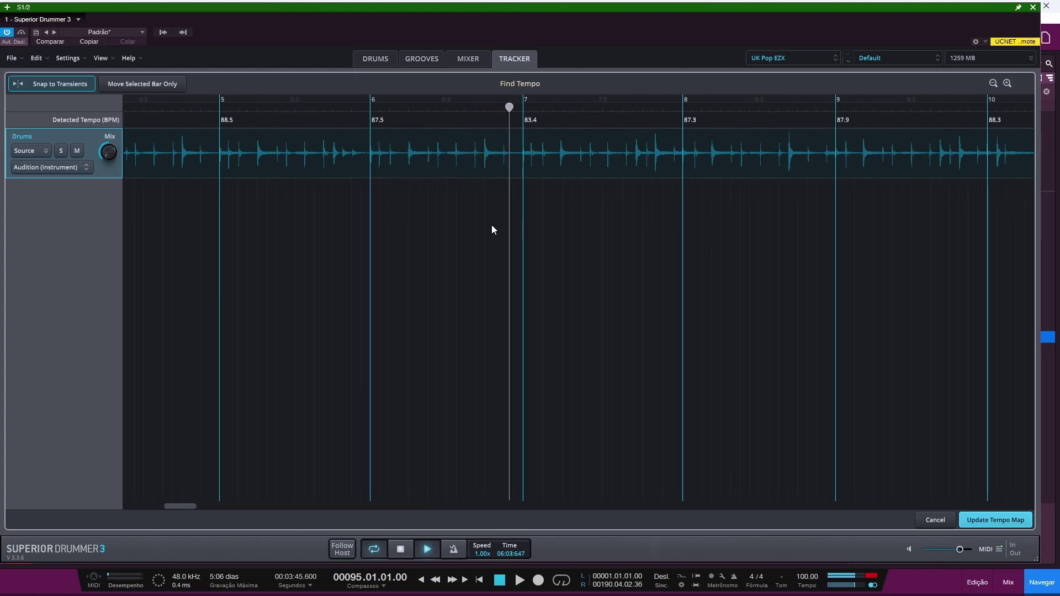
{"action": "scroll", "coordinate": [507, 194], "scroll_direction": "right", "scroll_amount": 3}
{"action": "scroll", "coordinate": [507, 193], "scroll_direction": "right", "scroll_amount": 1}
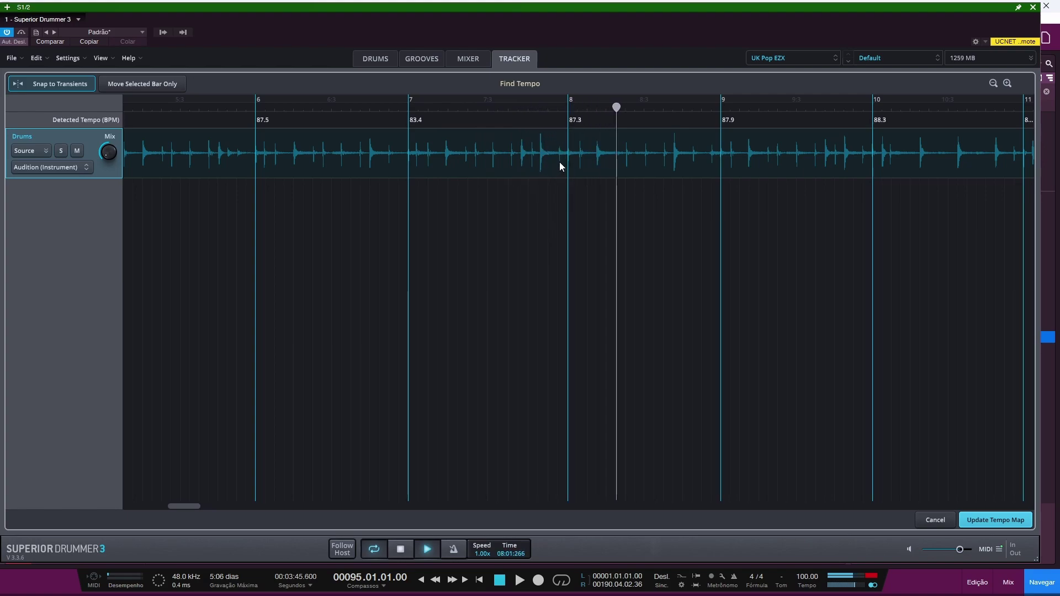
Move the bar 8 line slightly earlier onto its hit, making bar 7 88.3 BPM, and play from just before bar 8 to check it
{"action": "key", "text": "space"}
{"action": "left_click_drag", "start_coordinate": [568, 136], "coordinate": [560, 135]}
{"action": "left_click", "coordinate": [550, 107]}
{"action": "key", "text": "space"}
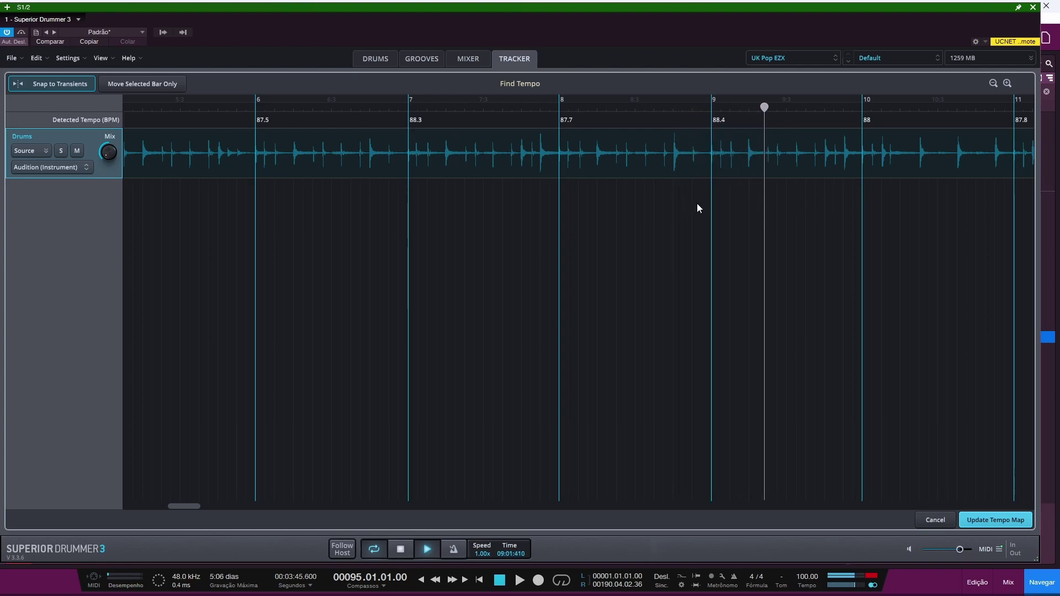
{"action": "key", "text": "space"}
Review the corrected bar lines from bar 2 onwards and apply them with Update Tempo Map
{"action": "scroll", "coordinate": [512, 187], "scroll_direction": "down", "scroll_amount": 5}
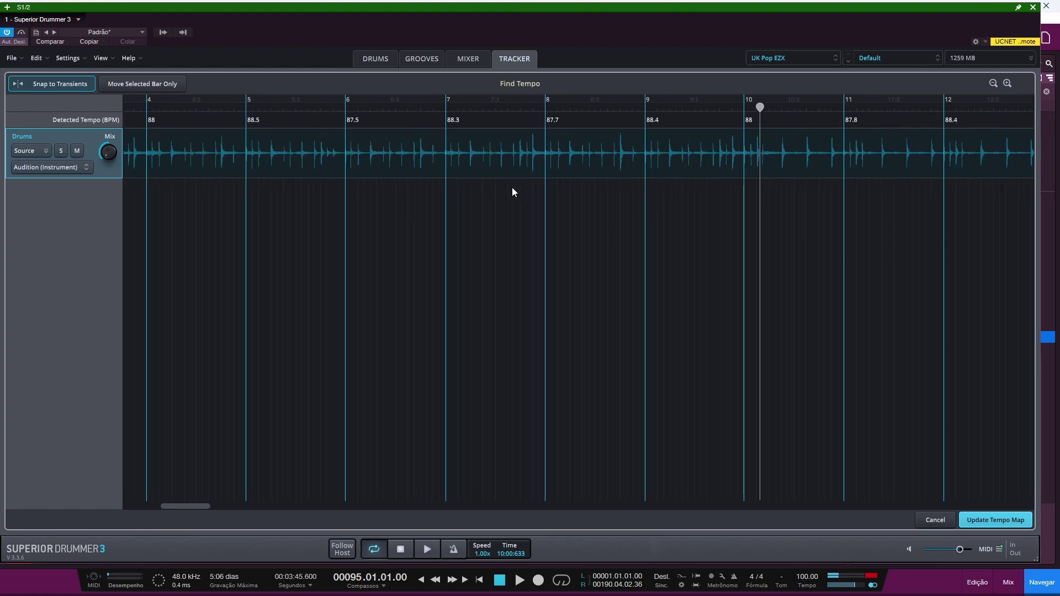
{"action": "scroll", "coordinate": [512, 187], "scroll_direction": "up", "scroll_amount": 1}
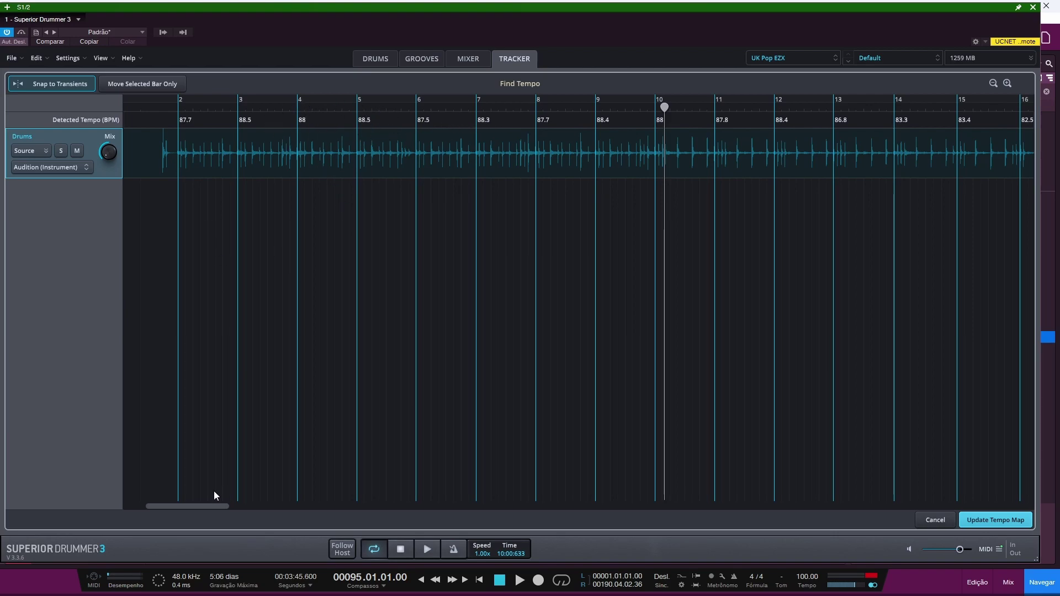
{"action": "left_click_drag", "start_coordinate": [210, 509], "coordinate": [190, 507]}
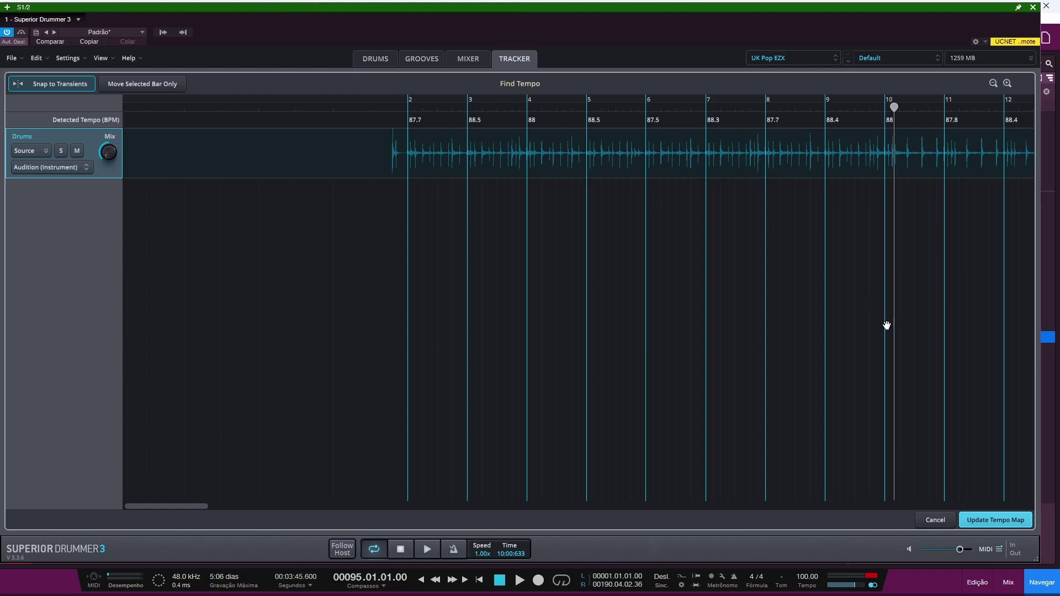
{"action": "left_click", "coordinate": [997, 522]}
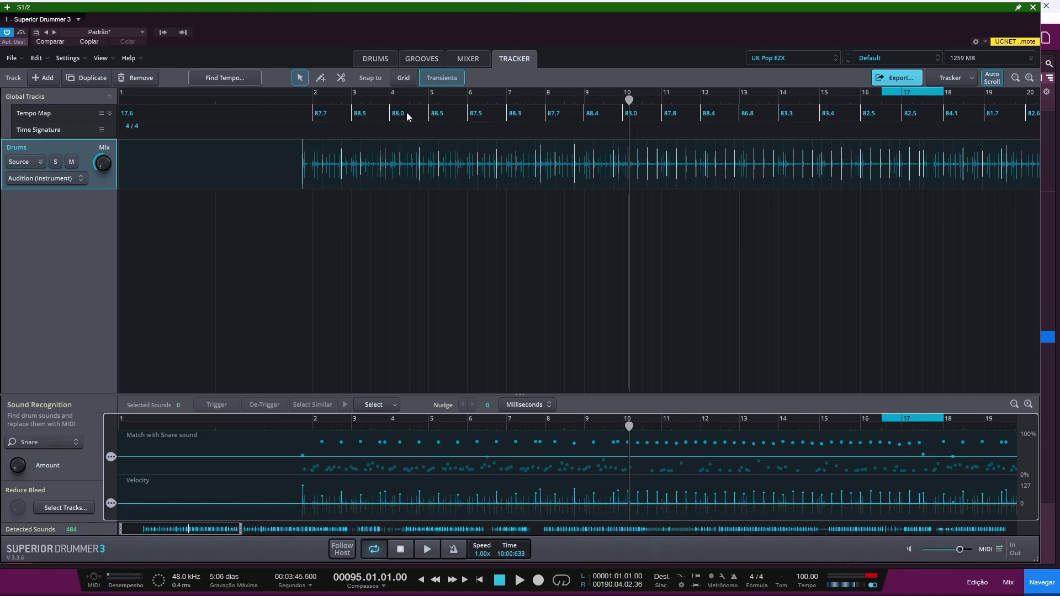
Place the playhead on the first drum hit, enable the metronome and play to check the click against the updated tempo map
{"action": "left_click", "coordinate": [301, 100]}
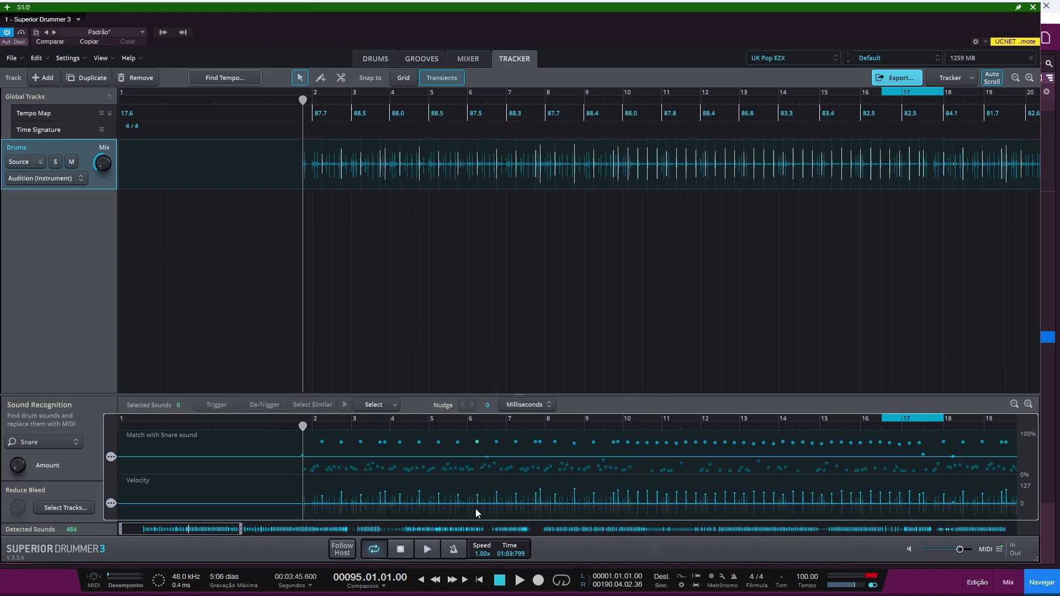
{"action": "left_click", "coordinate": [454, 549]}
{"action": "key", "text": "space"}
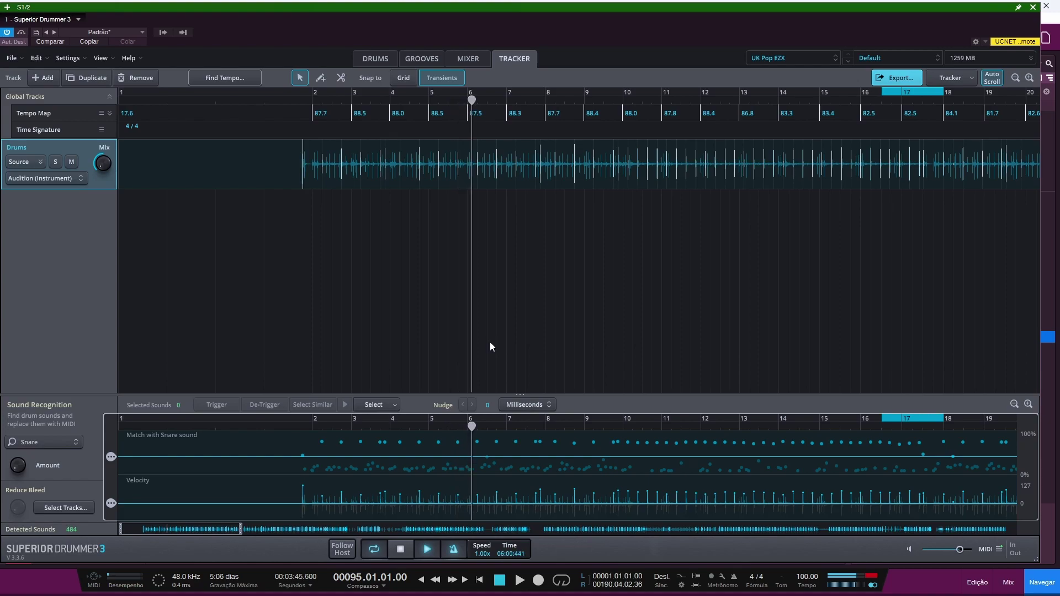
{"action": "key", "text": "space"}
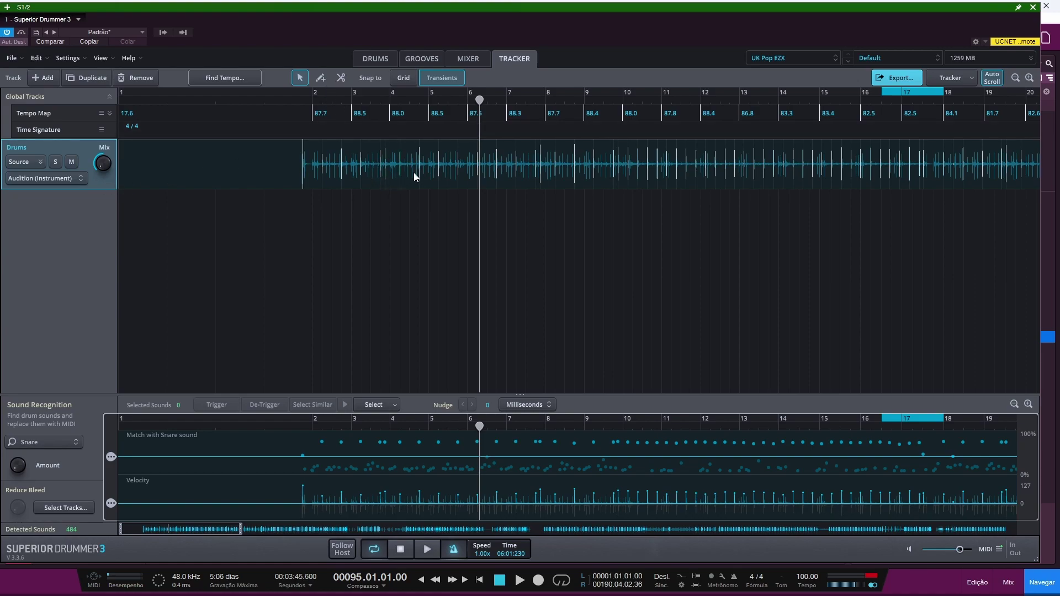
Select the detected snare hits on the Drums track from the first hit to just before bar 6
{"action": "left_click_drag", "start_coordinate": [465, 175], "coordinate": [301, 148]}
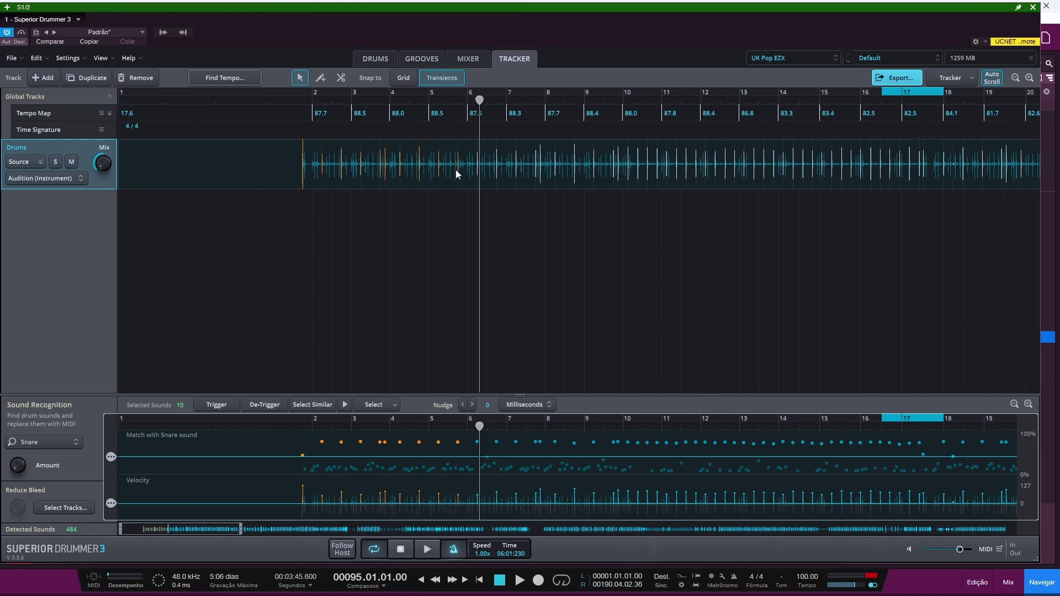
{"action": "scroll", "coordinate": [448, 197], "scroll_direction": "up", "scroll_amount": 5}
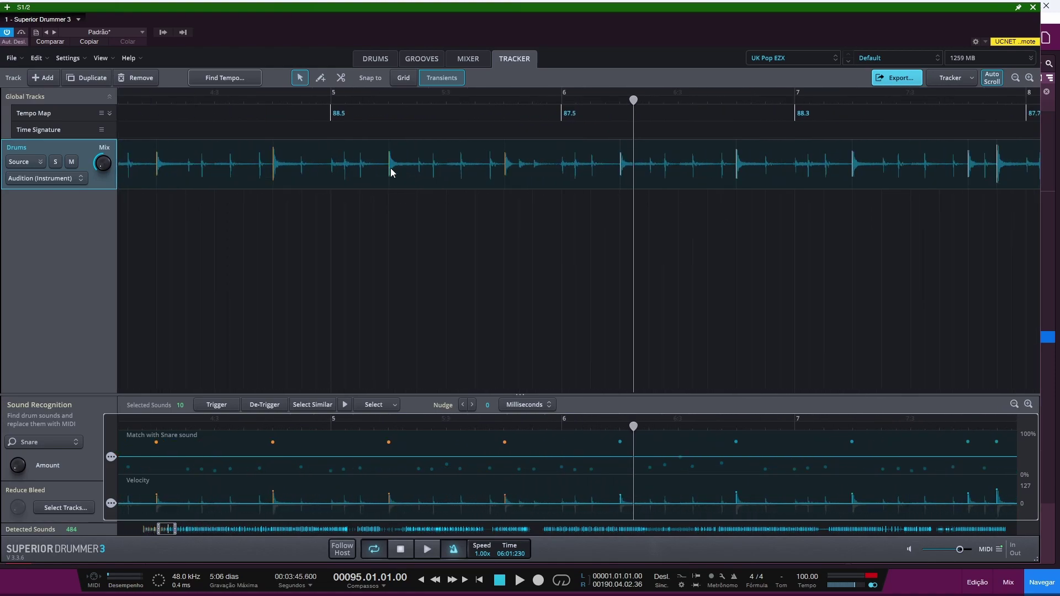
{"action": "scroll", "coordinate": [294, 187], "scroll_direction": "left", "scroll_amount": 5}
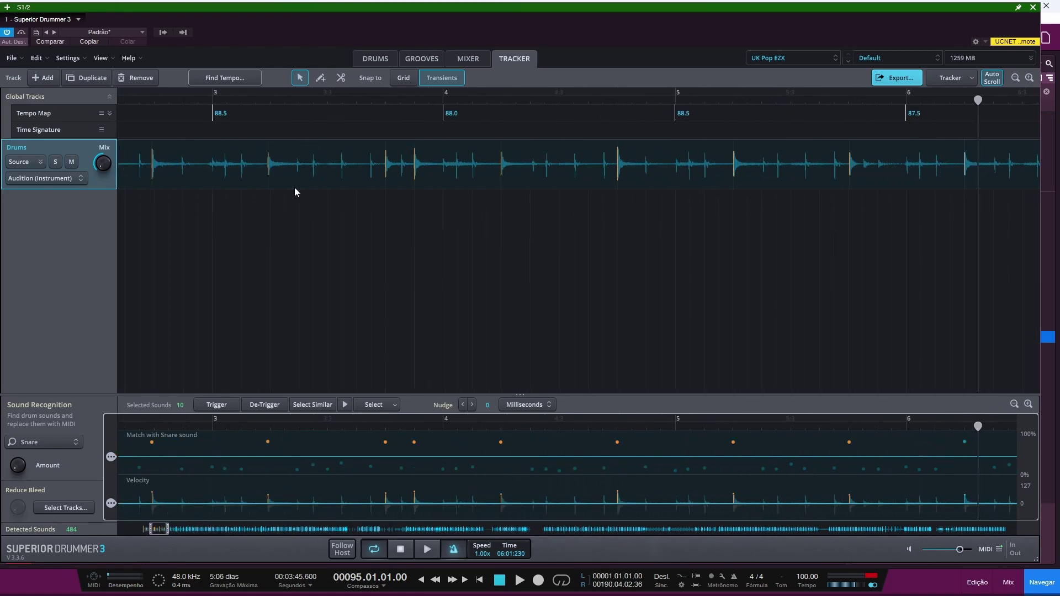
Draw extra hits on the untriggered transients between beats 3.2 and 3.4 of the Drums track, with snapping to transients enabled
{"action": "left_click", "coordinate": [321, 79]}
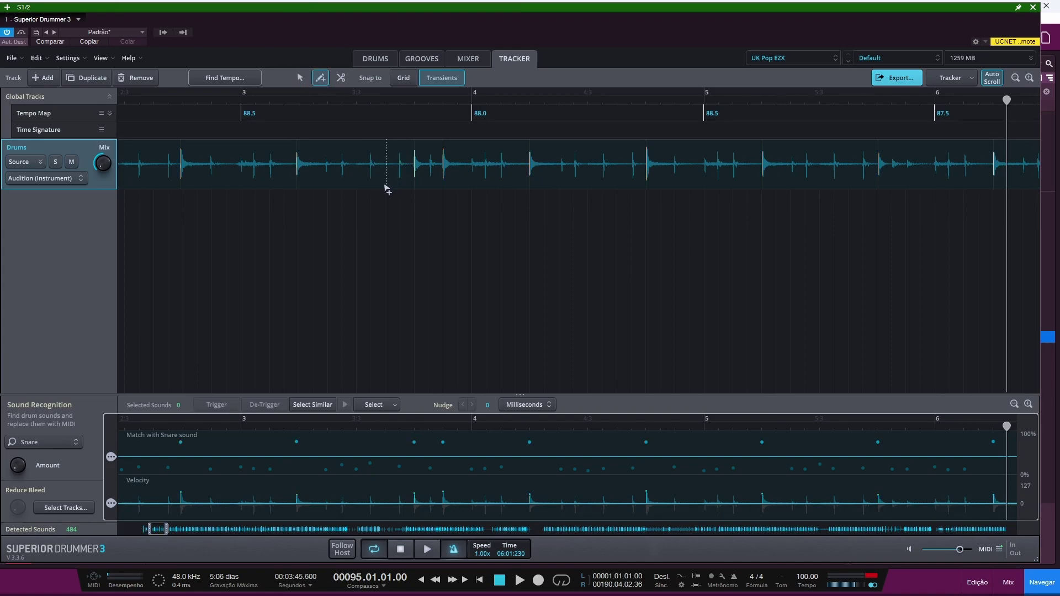
{"action": "scroll", "coordinate": [370, 193], "scroll_direction": "up", "scroll_amount": 2}
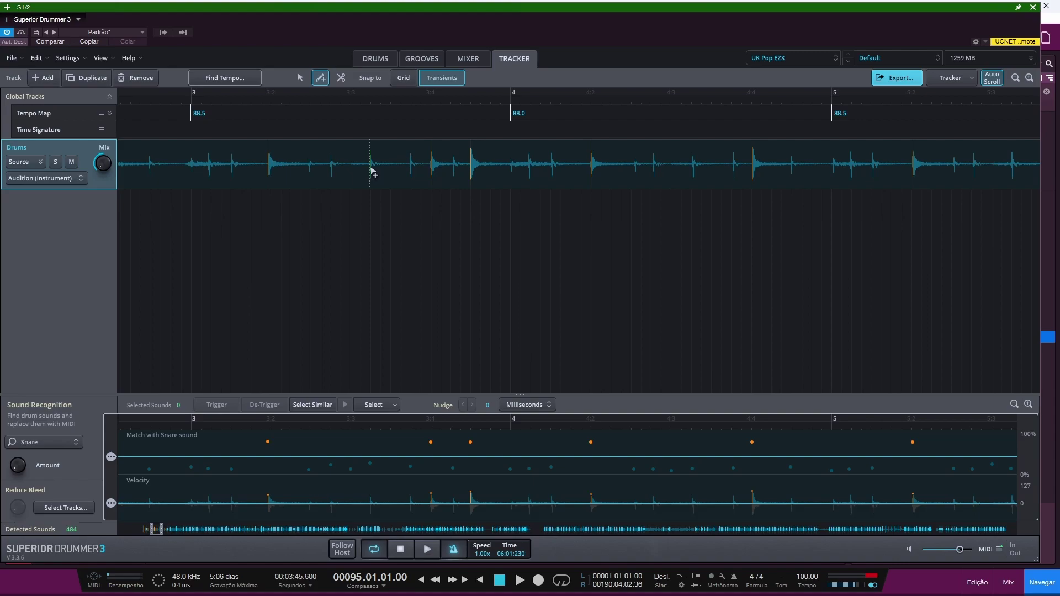
{"action": "left_click", "coordinate": [371, 172]}
{"action": "left_click", "coordinate": [410, 174]}
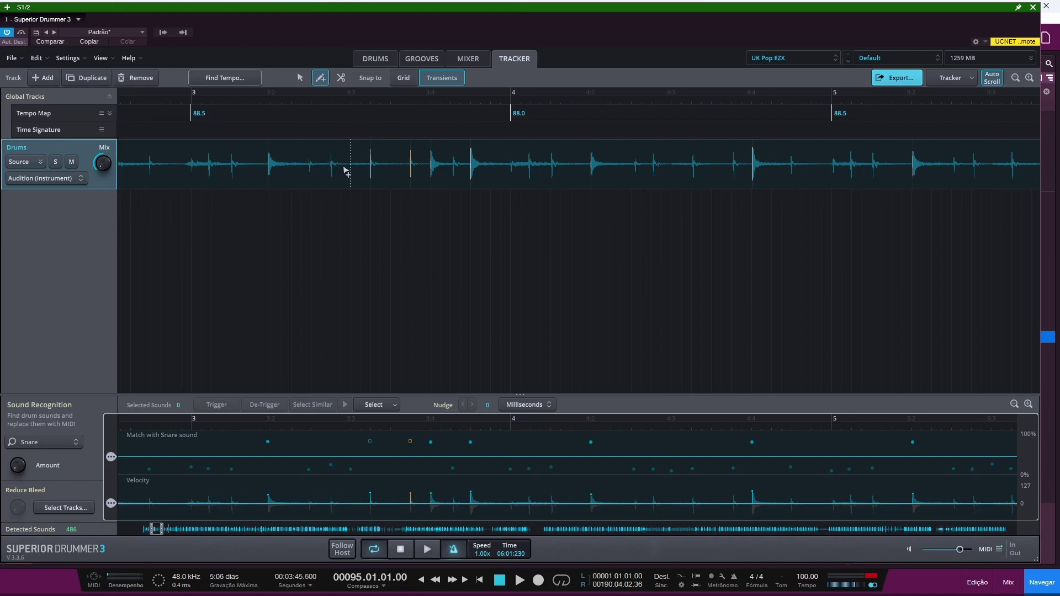
{"action": "left_click", "coordinate": [443, 79]}
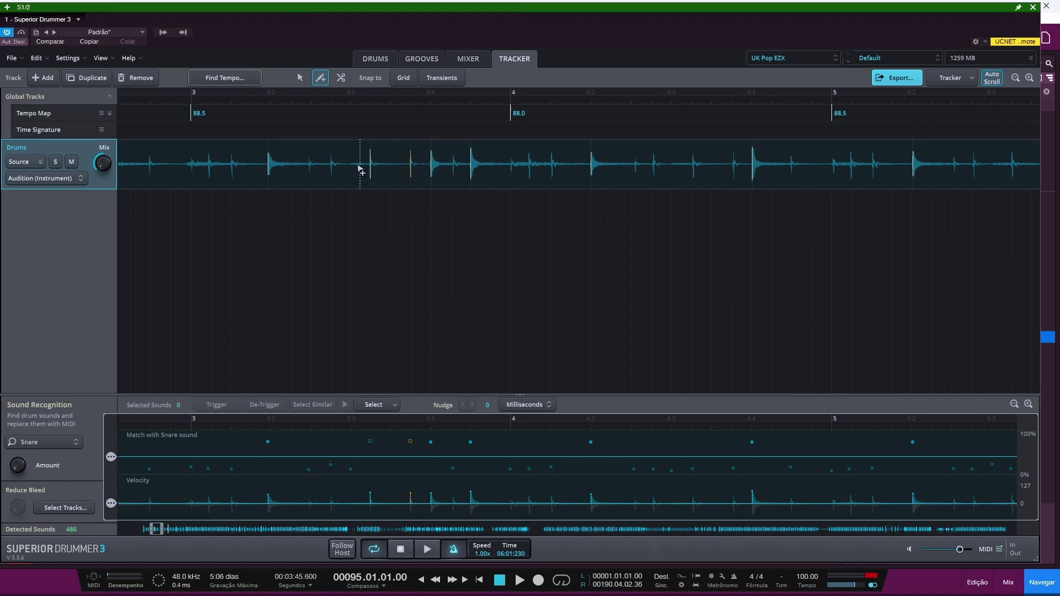
{"action": "left_click", "coordinate": [443, 78]}
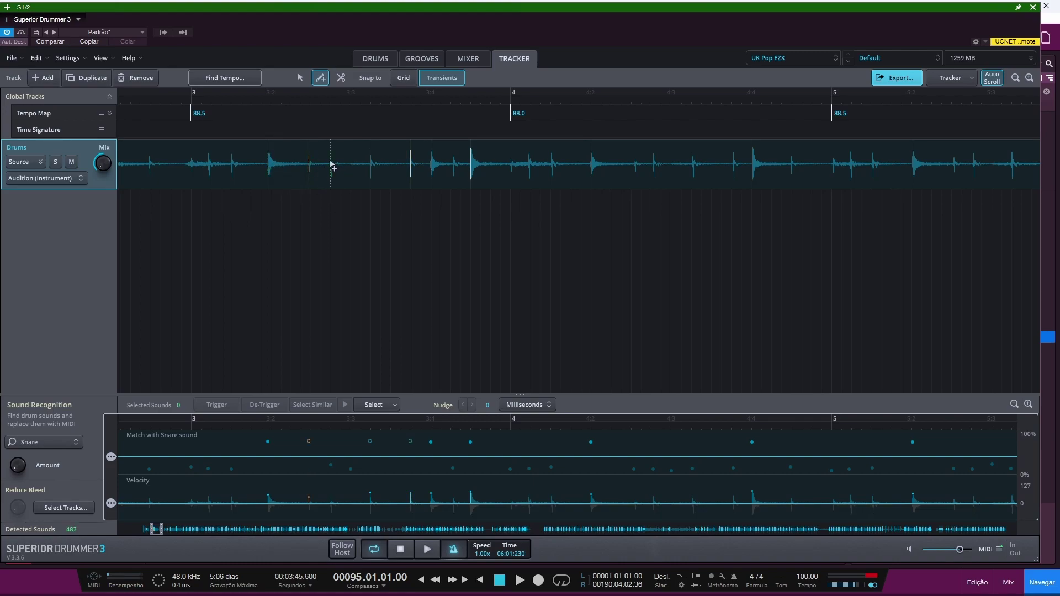
Try Grid snapping alone and together with Transients snapping, and switch both off
{"action": "left_click", "coordinate": [408, 81]}
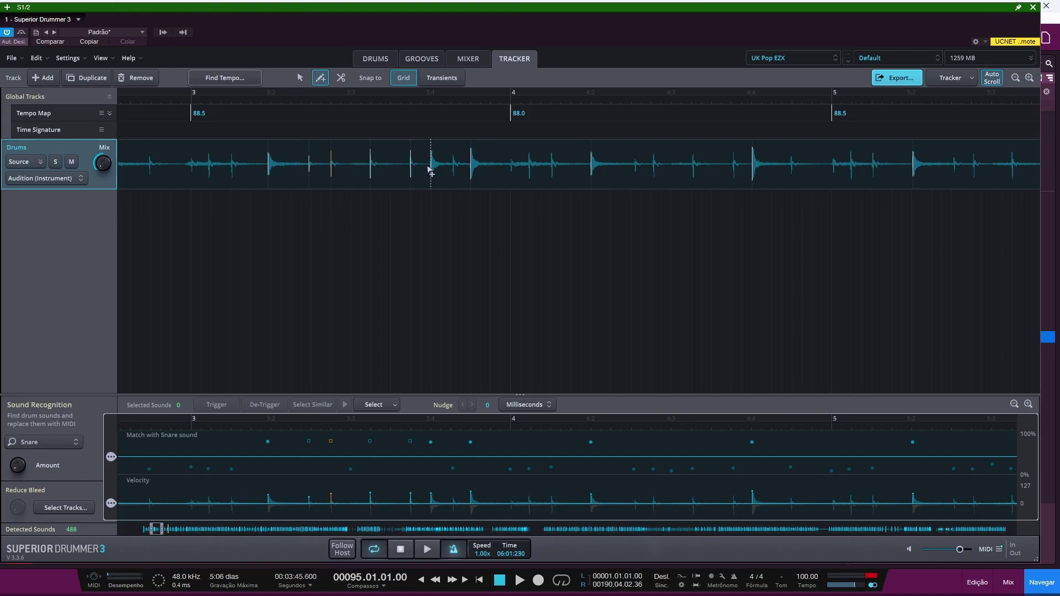
{"action": "left_click", "coordinate": [441, 78]}
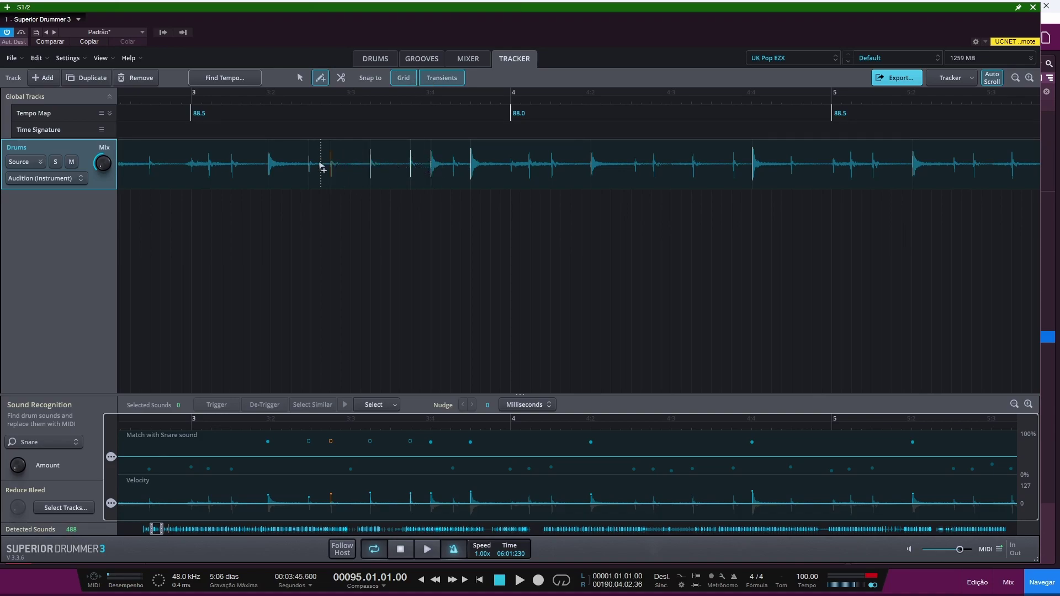
{"action": "left_click", "coordinate": [403, 78]}
{"action": "left_click", "coordinate": [439, 78]}
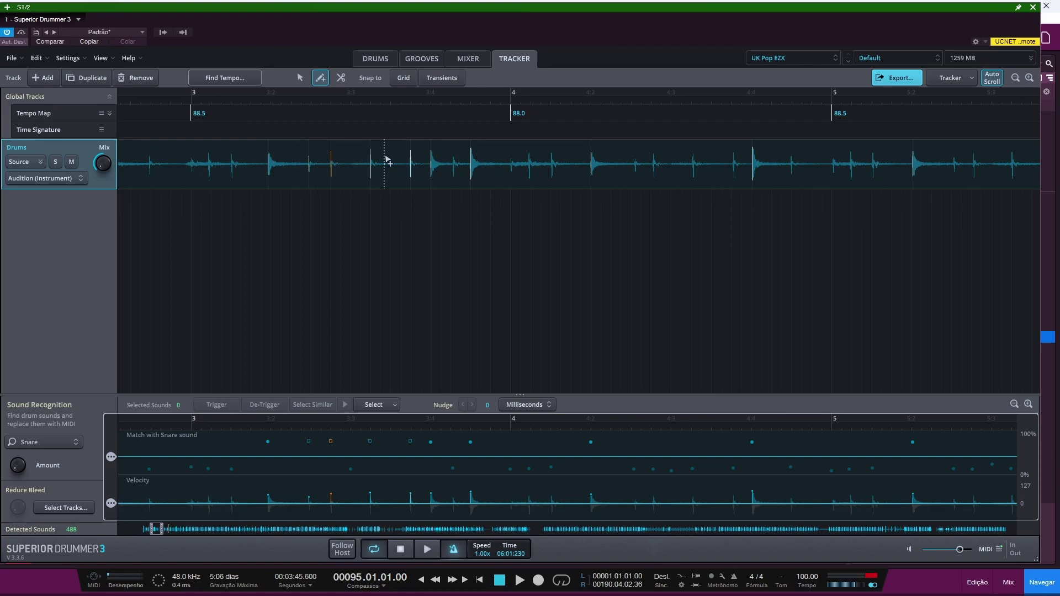
Split the Drums region just before beat 3.4, between the last two added hits, and select each resulting part in turn
{"action": "left_click", "coordinate": [342, 78]}
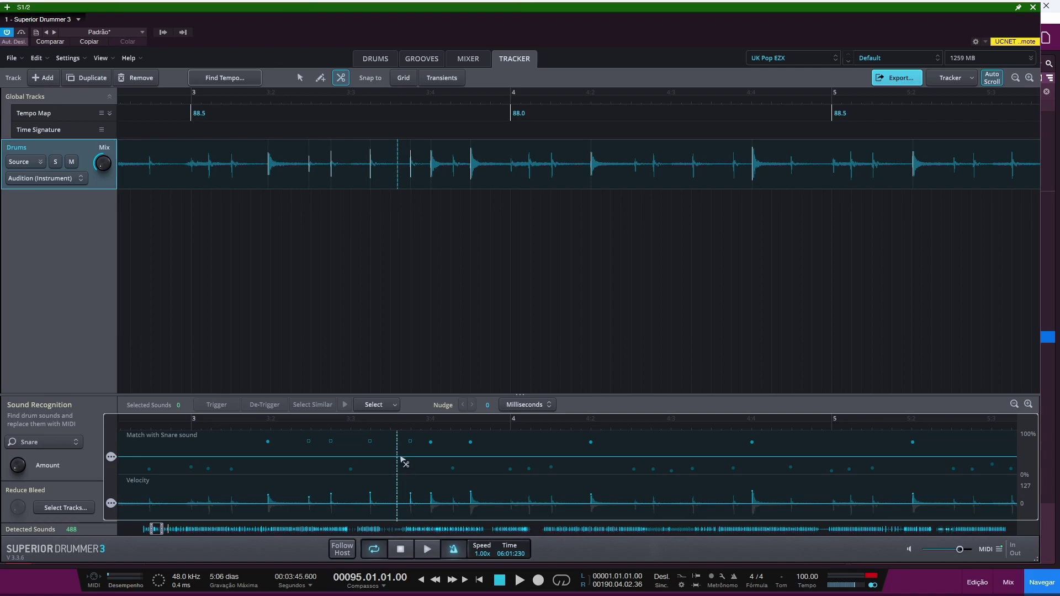
{"action": "left_click", "coordinate": [305, 78]}
{"action": "left_click", "coordinate": [328, 183]}
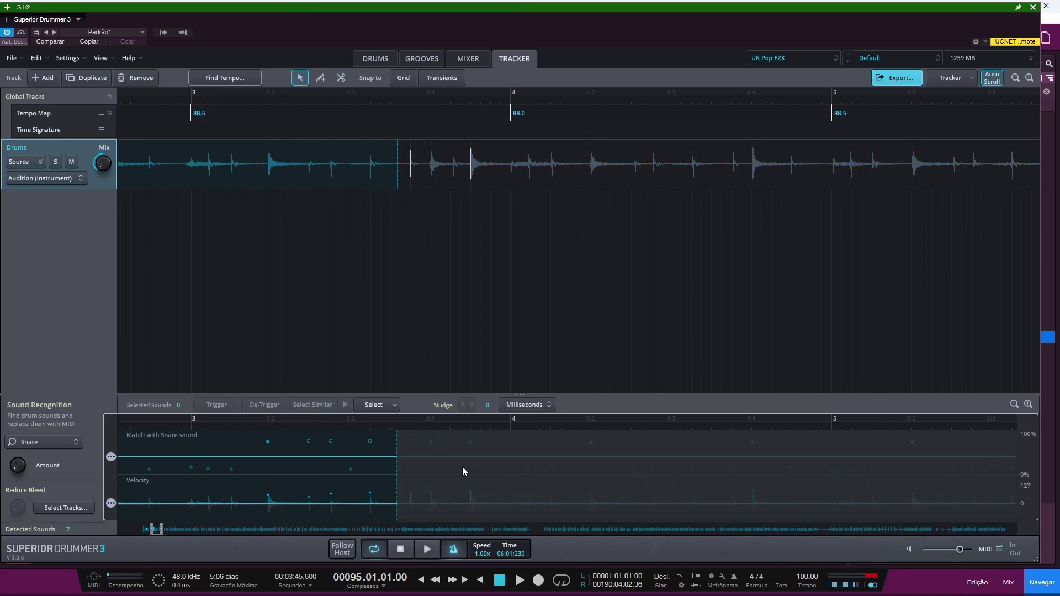
{"action": "left_click", "coordinate": [422, 172]}
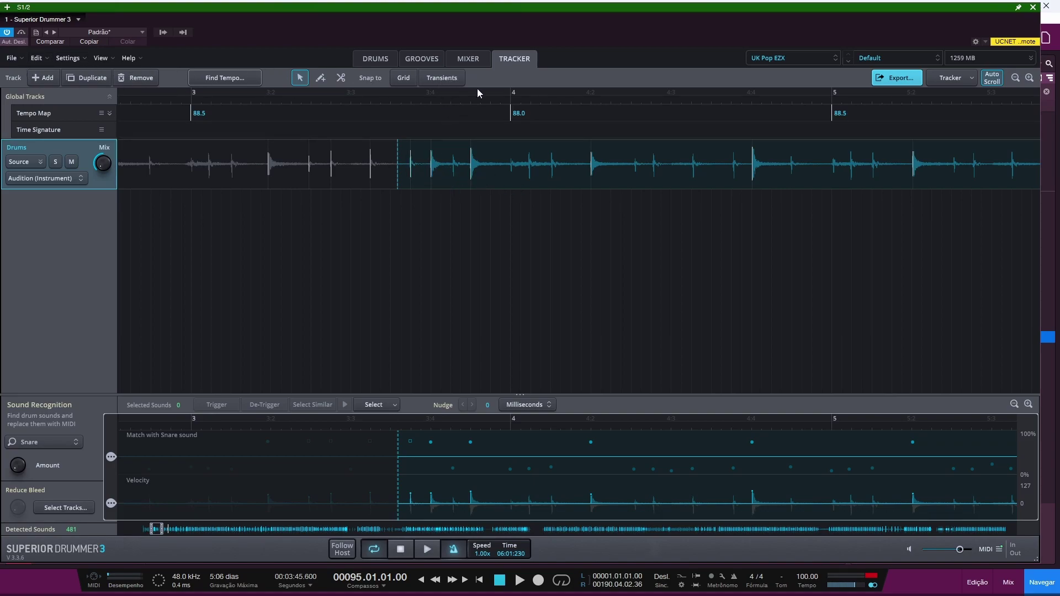
Open the MIDI export view for the tracked drums and close it without exporting
{"action": "left_click", "coordinate": [904, 81]}
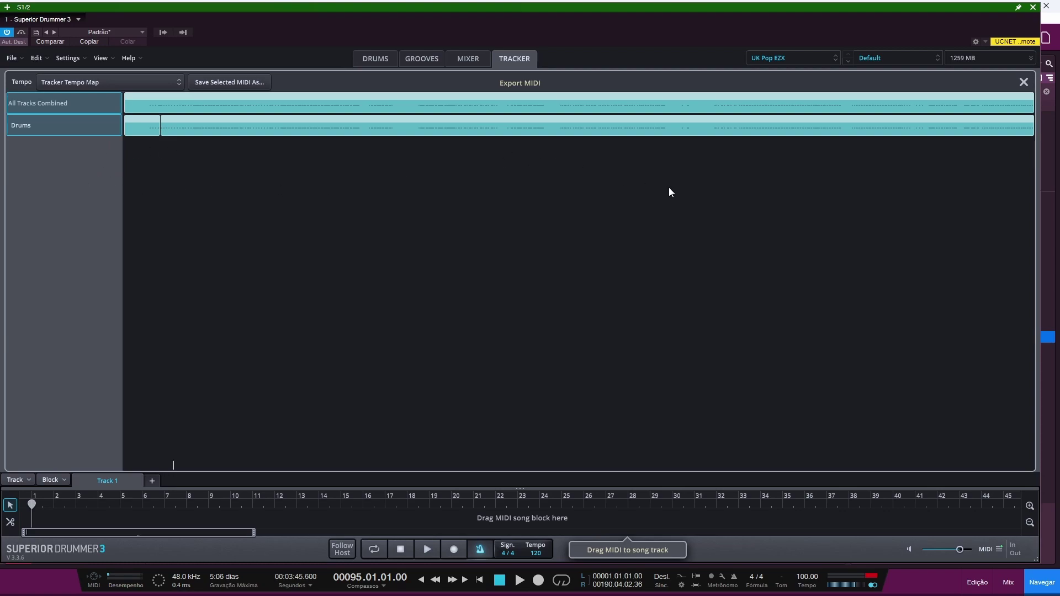
{"action": "left_click", "coordinate": [1024, 82]}
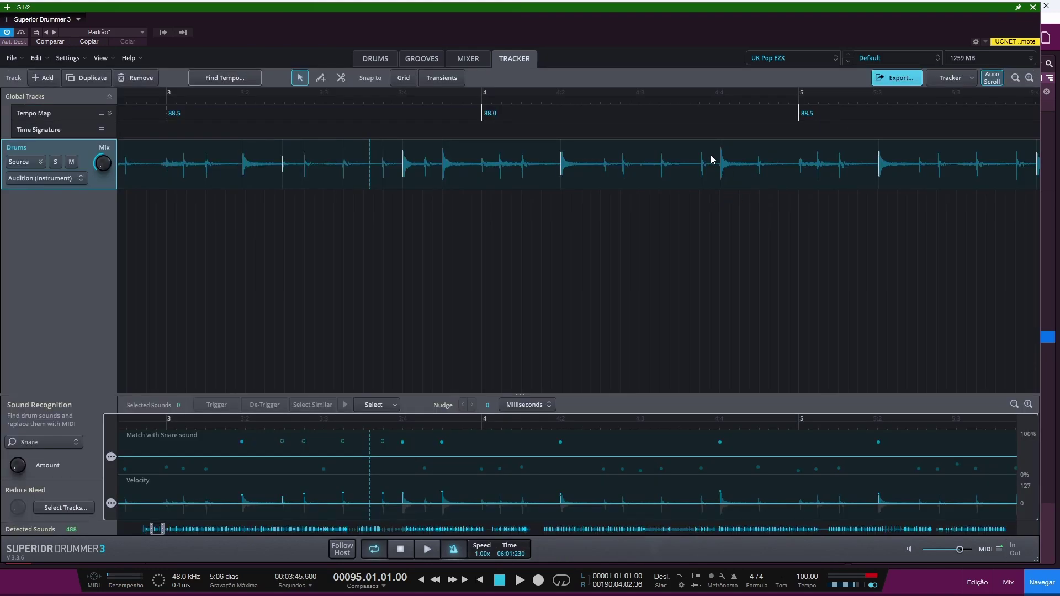
Reset and reanalyze the selected Drums track
{"action": "left_click", "coordinate": [941, 80]}
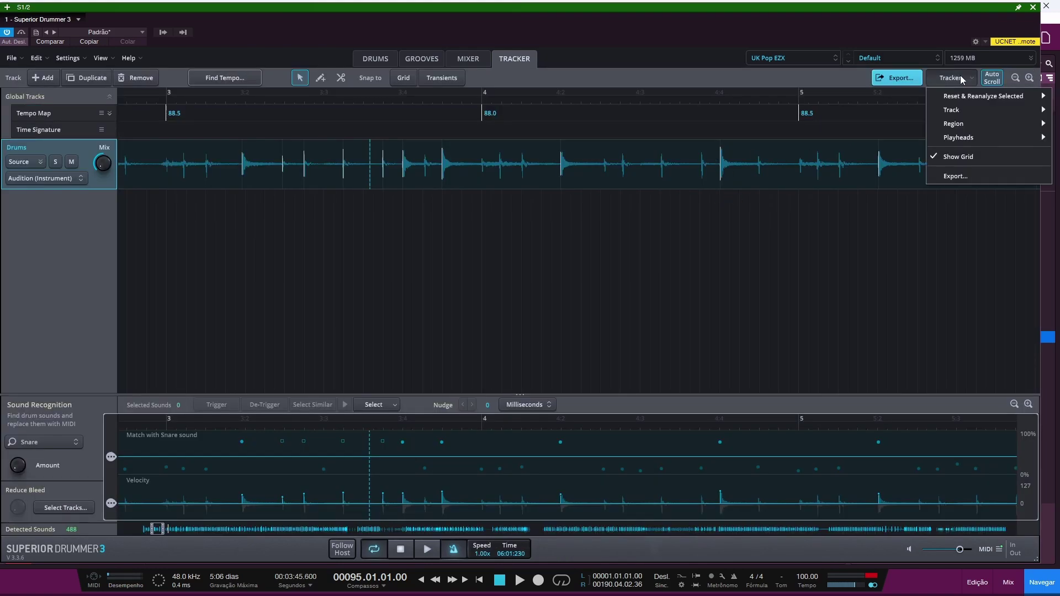
{"action": "mouse_move", "coordinate": [967, 109]}
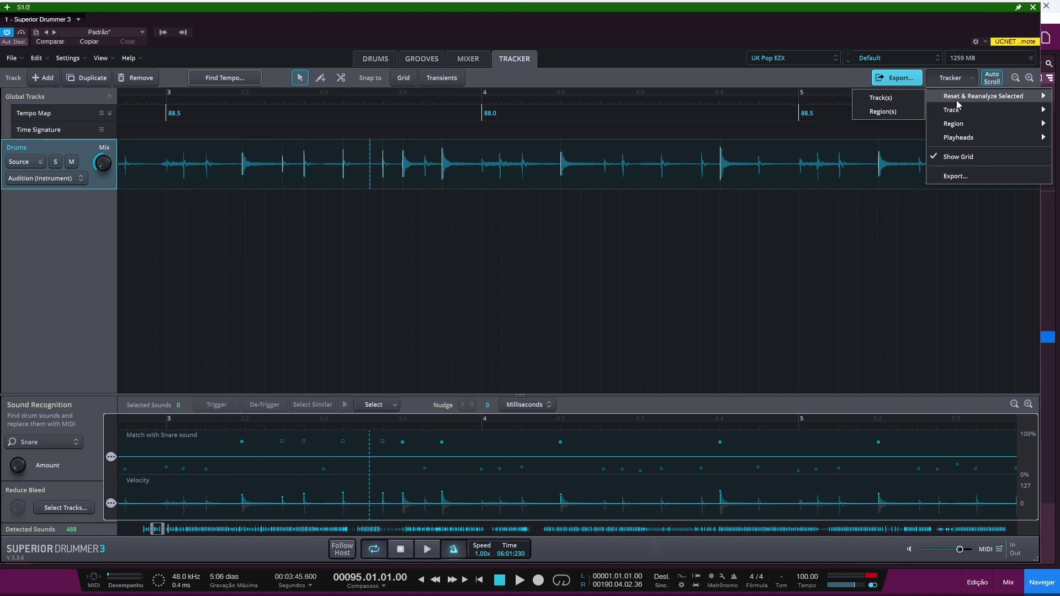
{"action": "left_click", "coordinate": [889, 98]}
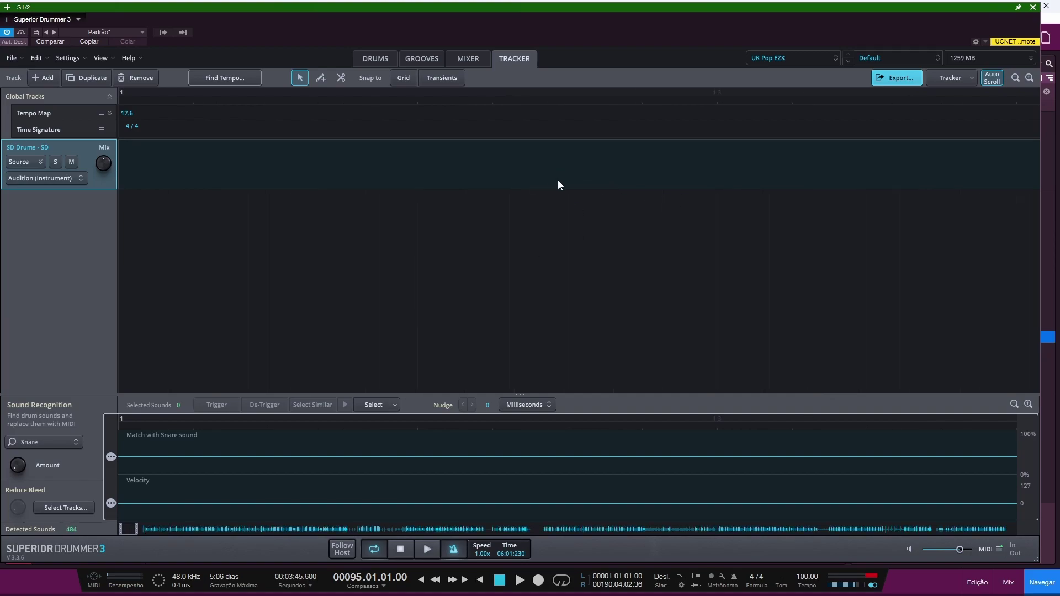
{"action": "scroll", "coordinate": [534, 181], "scroll_direction": "right", "scroll_amount": 5}
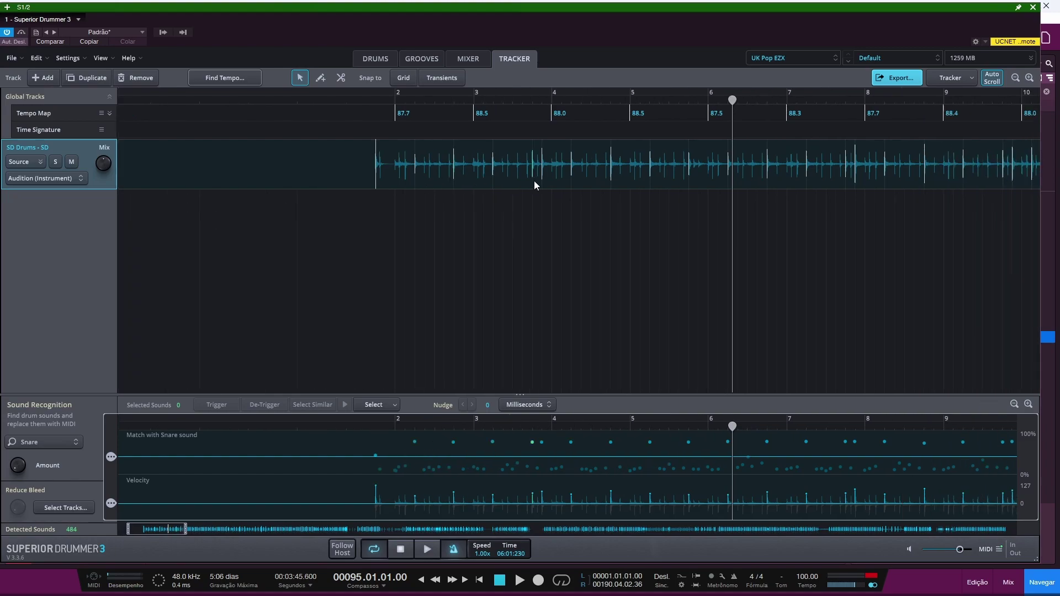
Check the playhead options and play from just before bar 12 with Auto-Scroll off, stopping after the playhead leaves the visible timeline
{"action": "left_click", "coordinate": [951, 78]}
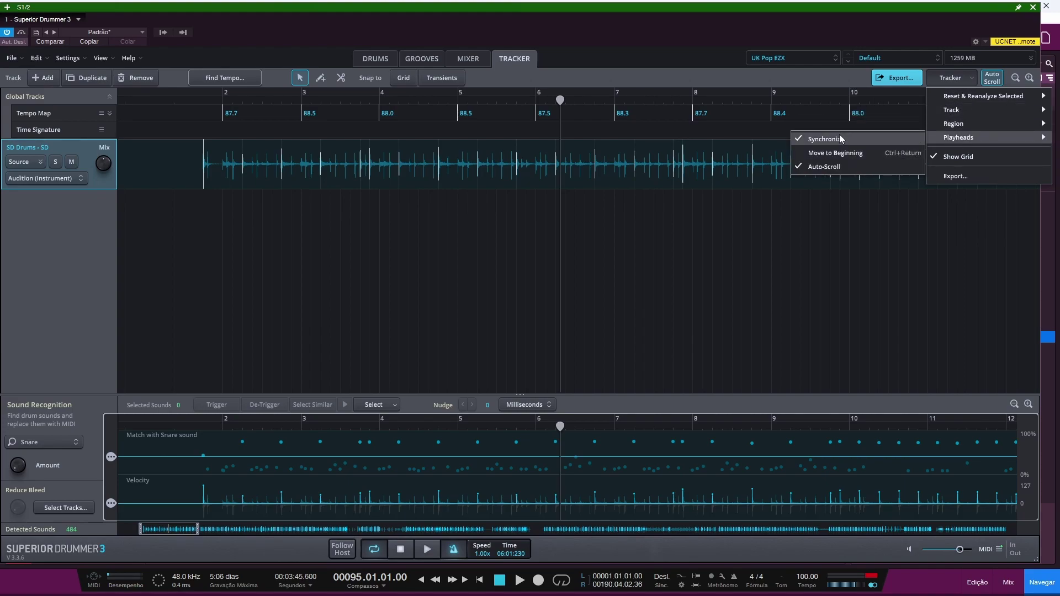
{"action": "left_click", "coordinate": [904, 100]}
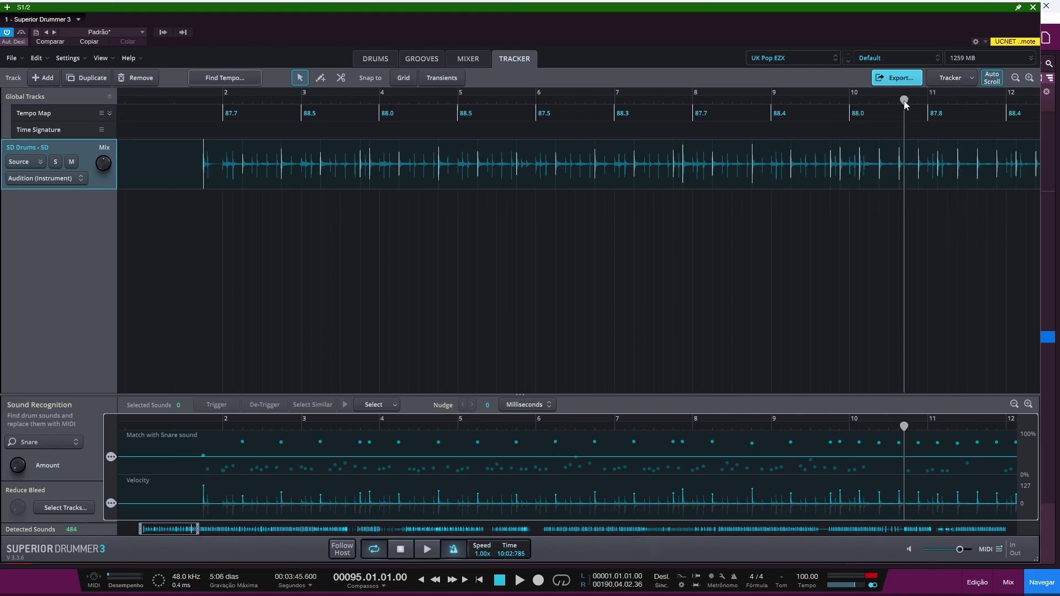
{"action": "left_click", "coordinate": [1000, 100]}
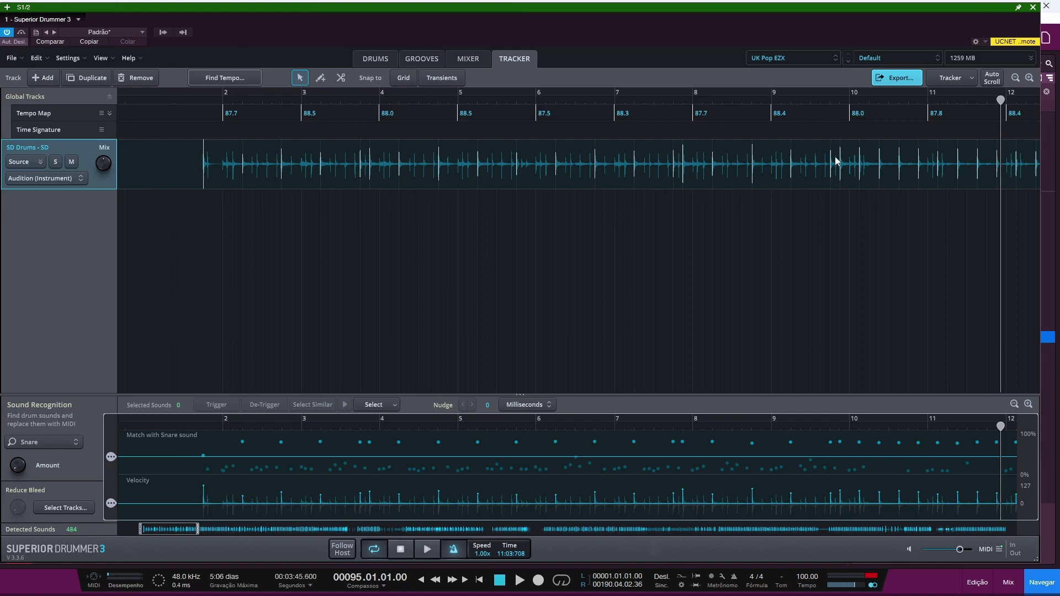
{"action": "key", "text": "space"}
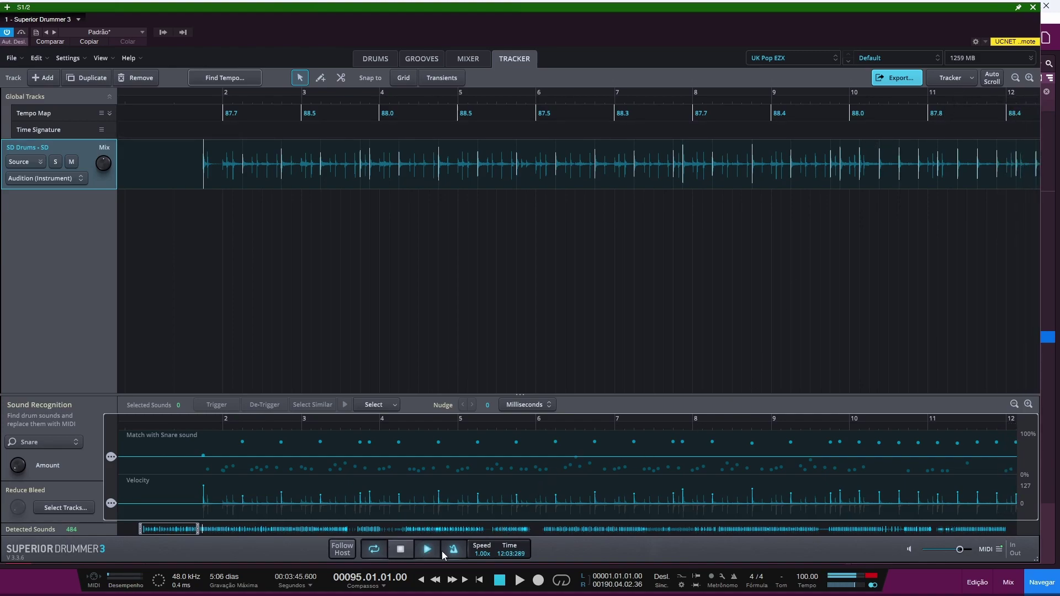
{"action": "key", "text": "space"}
Turn Auto-Scroll on and play from the middle of bar 11 into bar 12
{"action": "left_click", "coordinate": [988, 79]}
{"action": "left_click", "coordinate": [982, 113]}
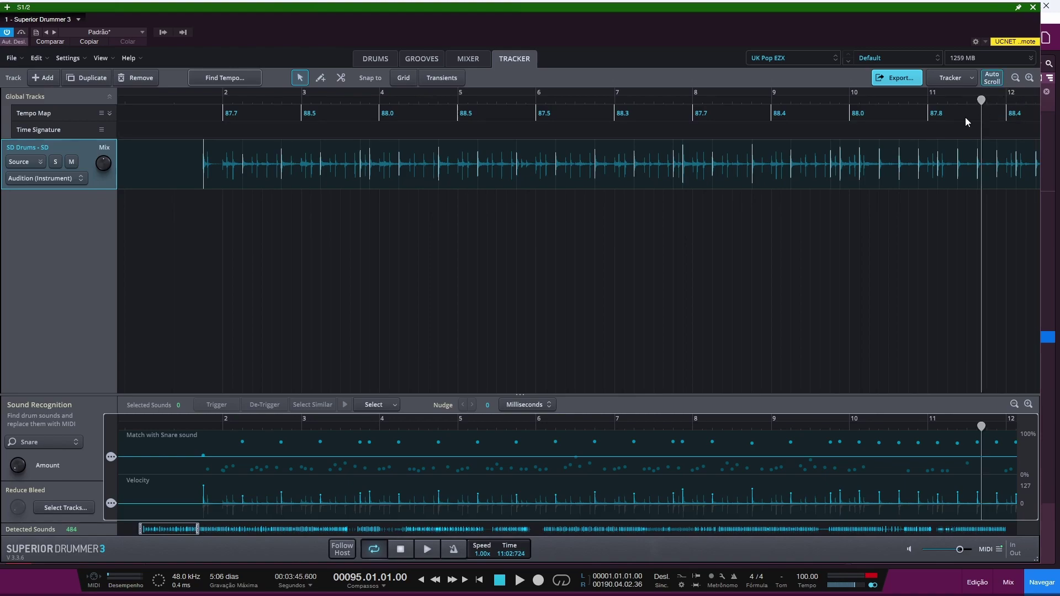
{"action": "key", "text": "space"}
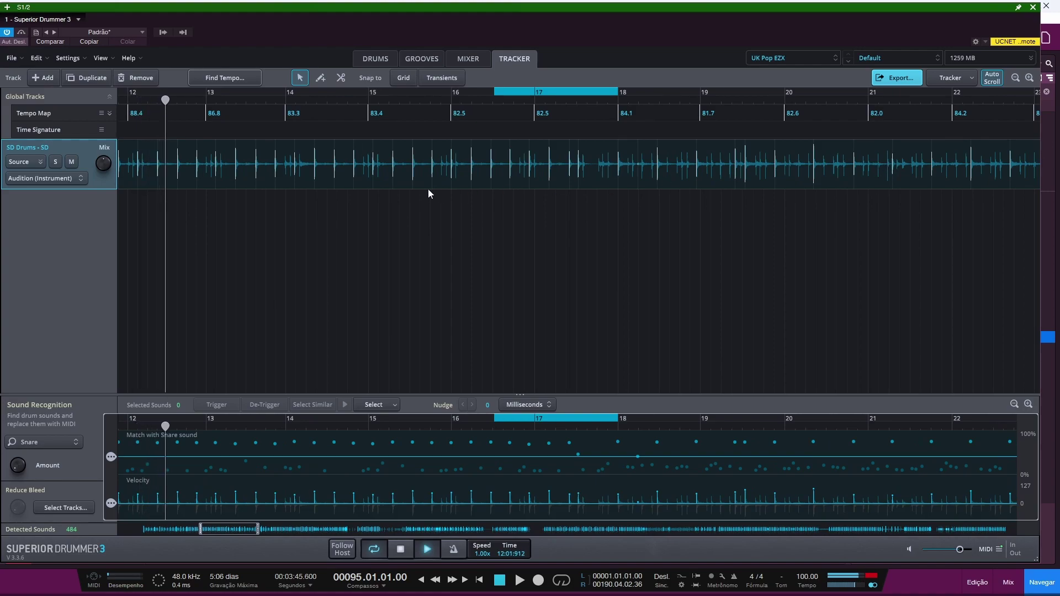
{"action": "key", "text": "space"}
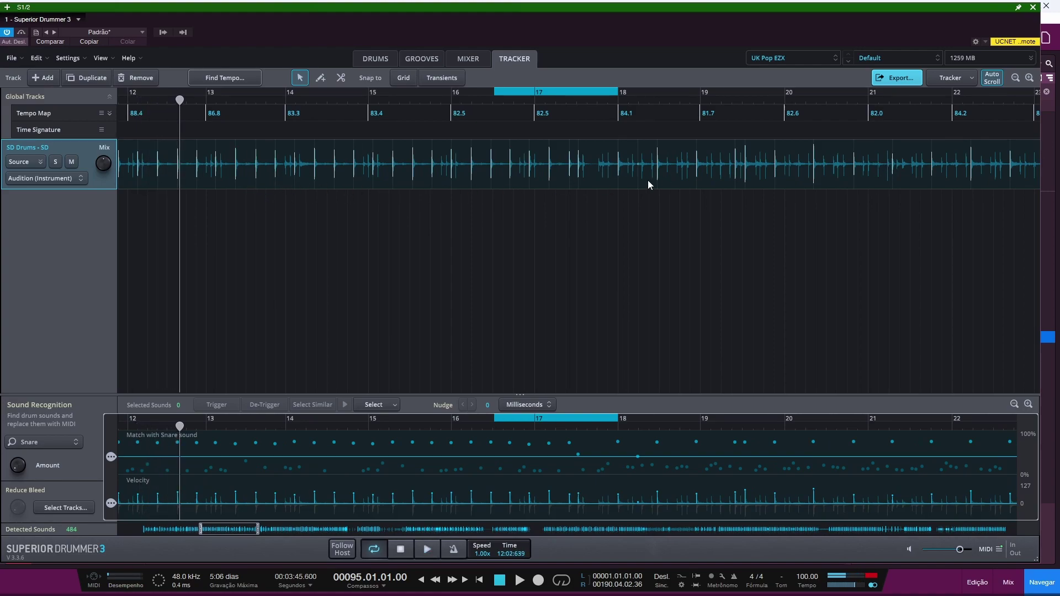
Examine the snare track's waveform at different zoom levels, and collapse and re-expand the global tracks
{"action": "left_click", "coordinate": [1015, 78]}
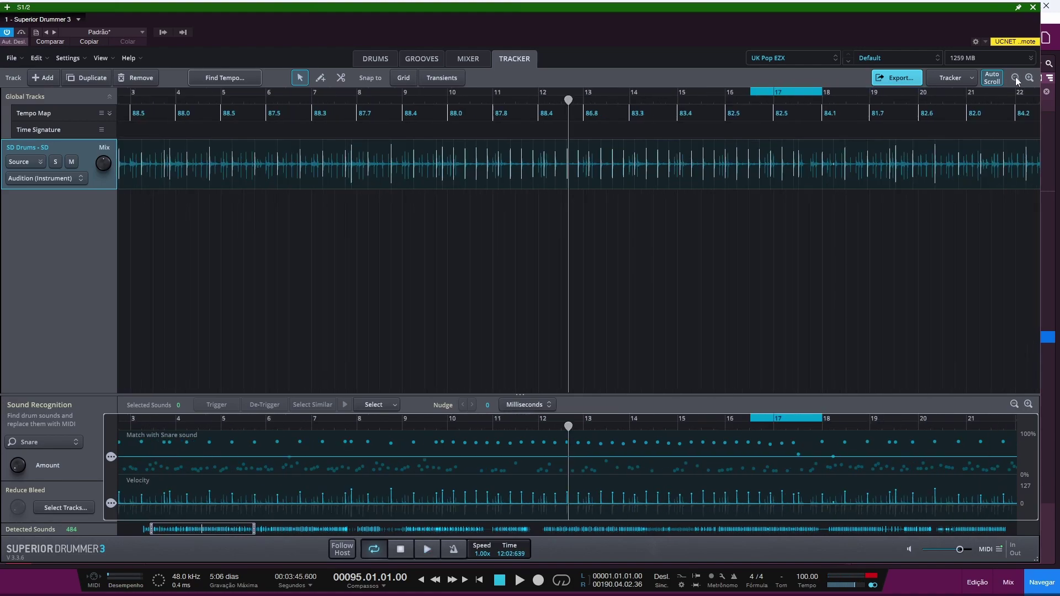
{"action": "left_click", "coordinate": [1029, 78]}
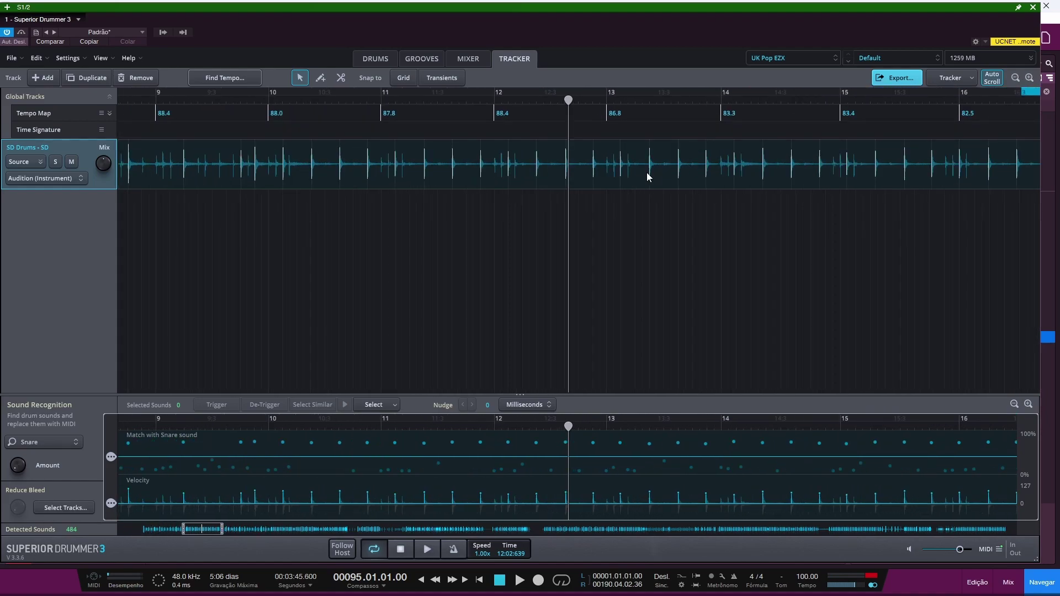
{"action": "scroll", "coordinate": [492, 183], "scroll_direction": "down", "scroll_amount": 5}
{"action": "scroll", "coordinate": [492, 183], "scroll_direction": "up", "scroll_amount": 5}
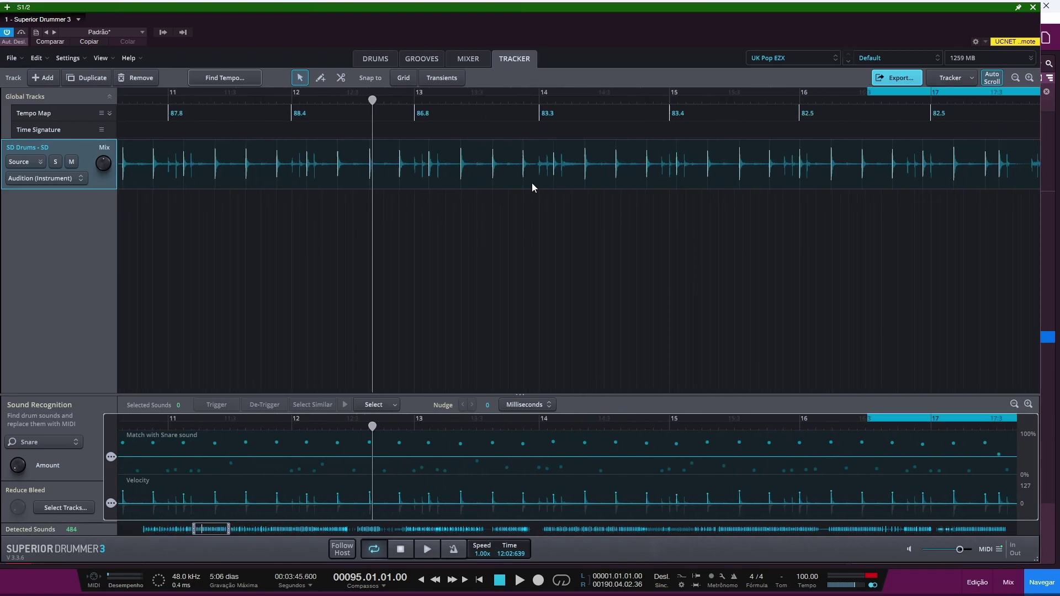
{"action": "scroll", "coordinate": [533, 185], "scroll_direction": "left", "scroll_amount": 10}
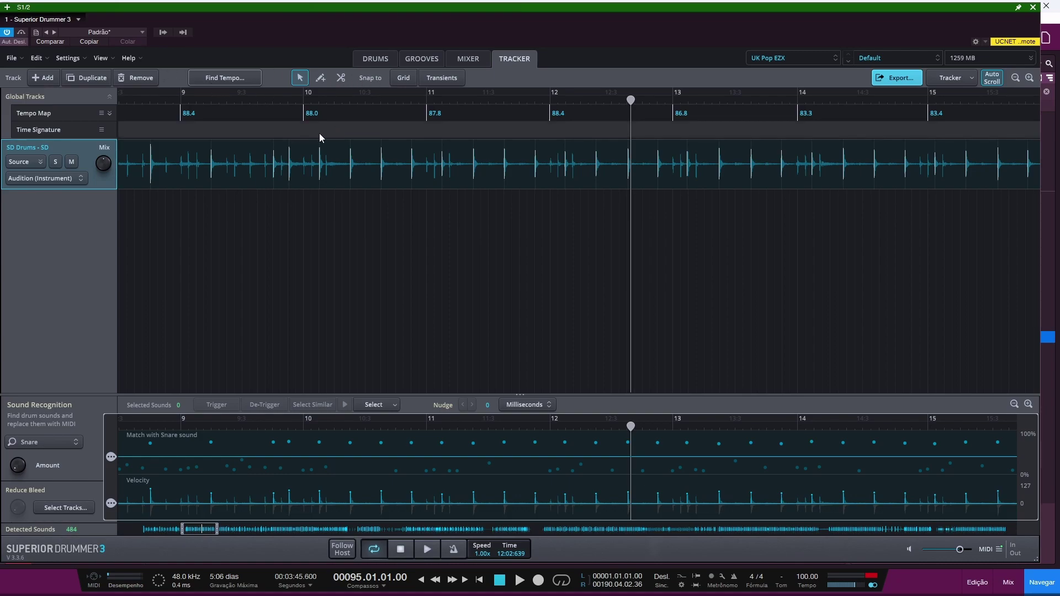
{"action": "left_click", "coordinate": [110, 97]}
{"action": "left_click", "coordinate": [110, 97]}
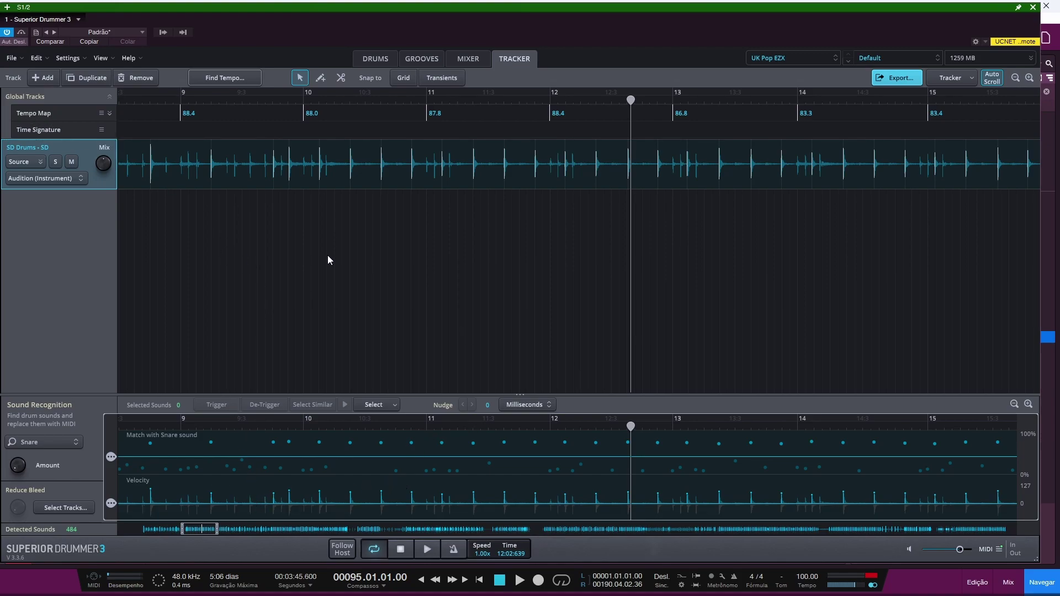
Check the note-value choices for the time signature at bar 1 and keep it at 4/4
{"action": "scroll", "coordinate": [319, 259], "scroll_direction": "up", "scroll_amount": 2}
{"action": "scroll", "coordinate": [317, 260], "scroll_direction": "left", "scroll_amount": 10}
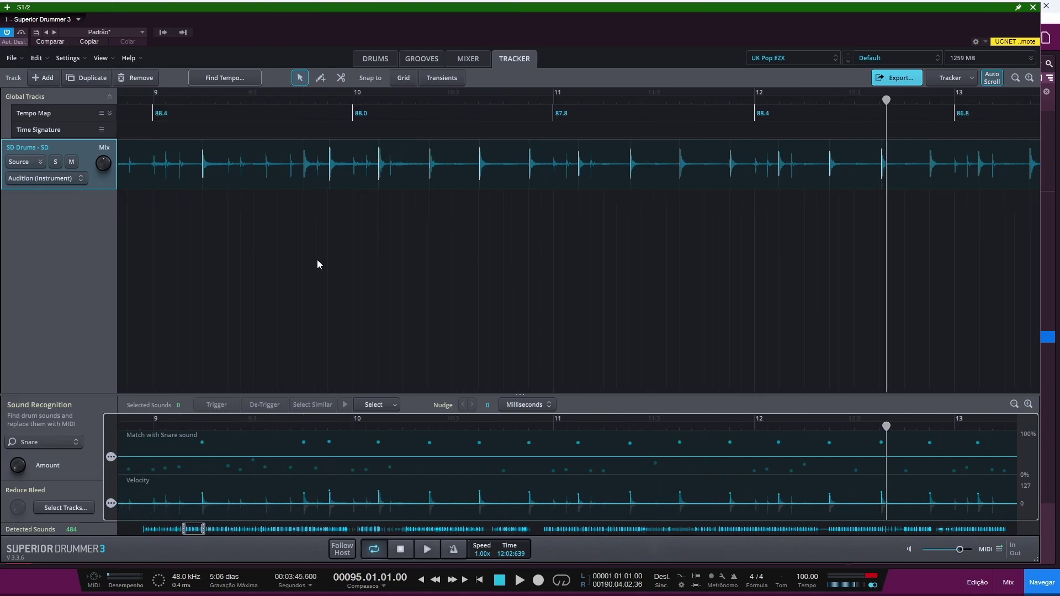
{"action": "scroll", "coordinate": [262, 271], "scroll_direction": "left", "scroll_amount": 2}
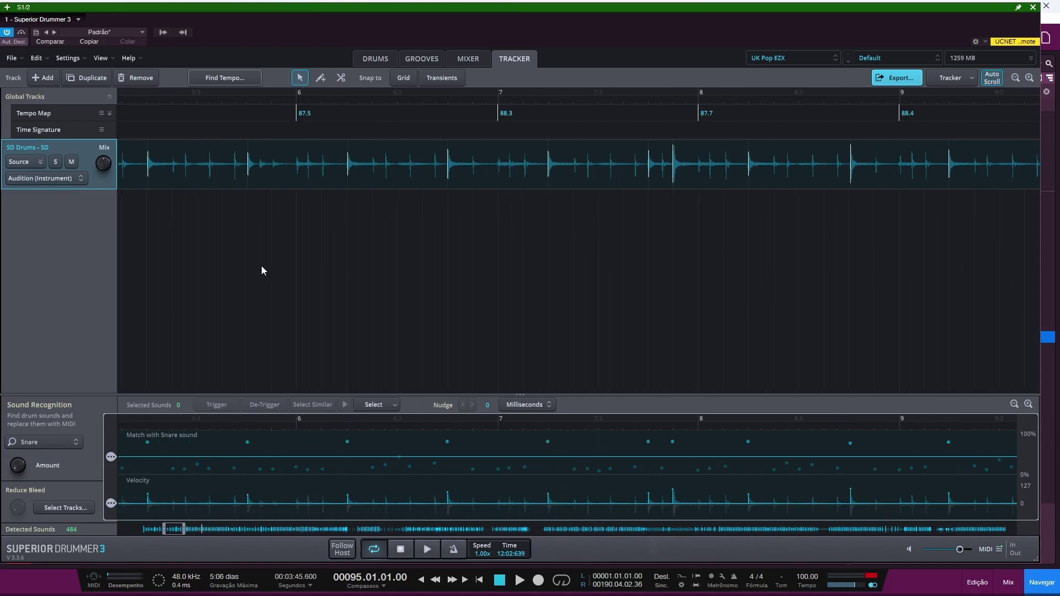
{"action": "left_click_drag", "start_coordinate": [163, 528], "coordinate": [124, 525]}
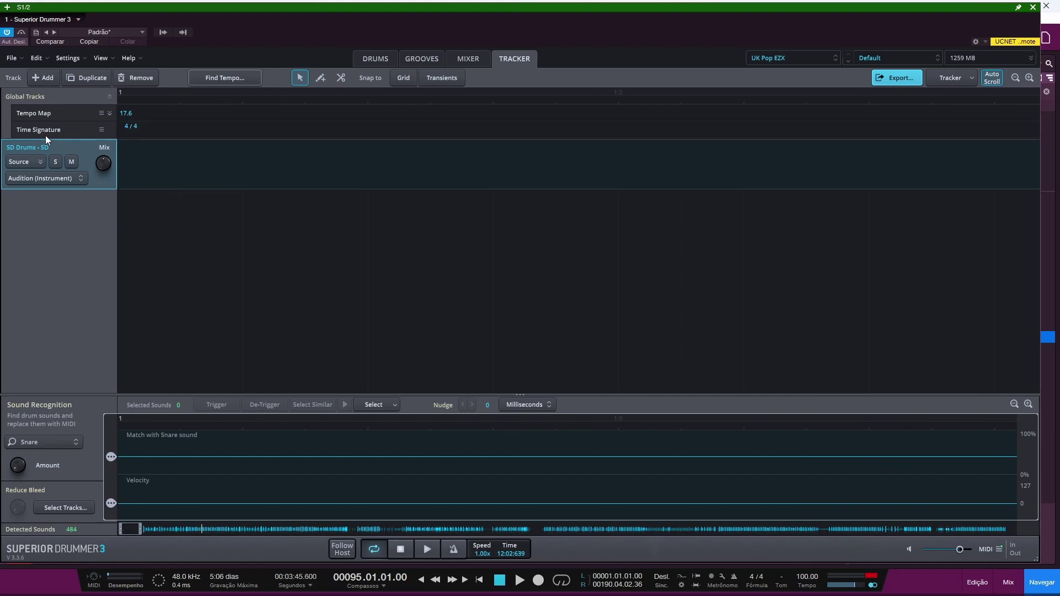
{"action": "left_click", "coordinate": [135, 127]}
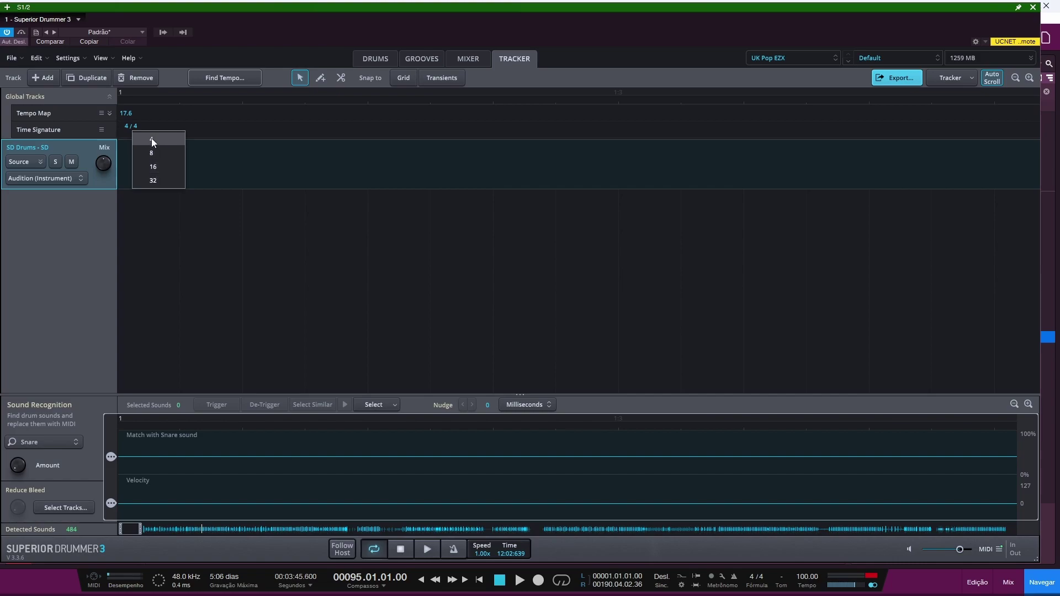
{"action": "left_click", "coordinate": [155, 125]}
Set the tempo at bar 1 to 100 and expand the tempo map editor
{"action": "scroll", "coordinate": [177, 122], "scroll_direction": "down", "scroll_amount": 8}
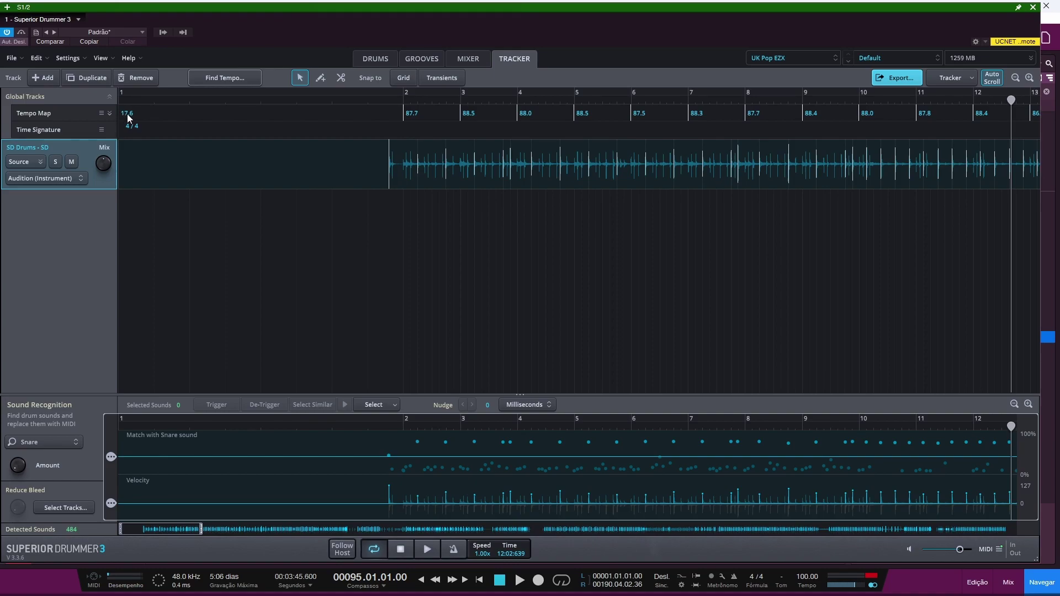
{"action": "type", "text": "100"}
{"action": "key", "text": "Return"}
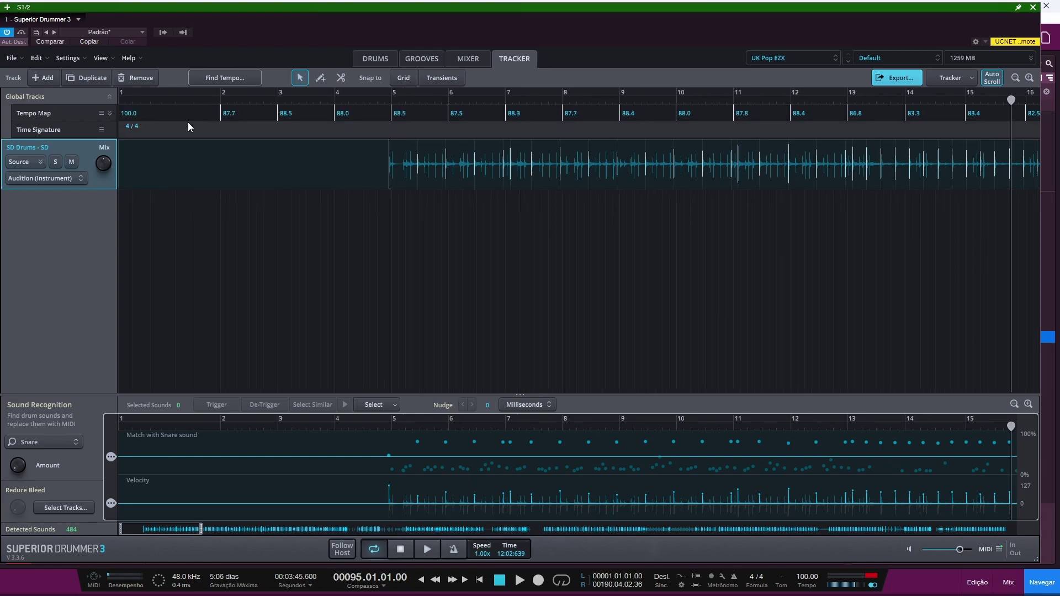
{"action": "left_click", "coordinate": [110, 113]}
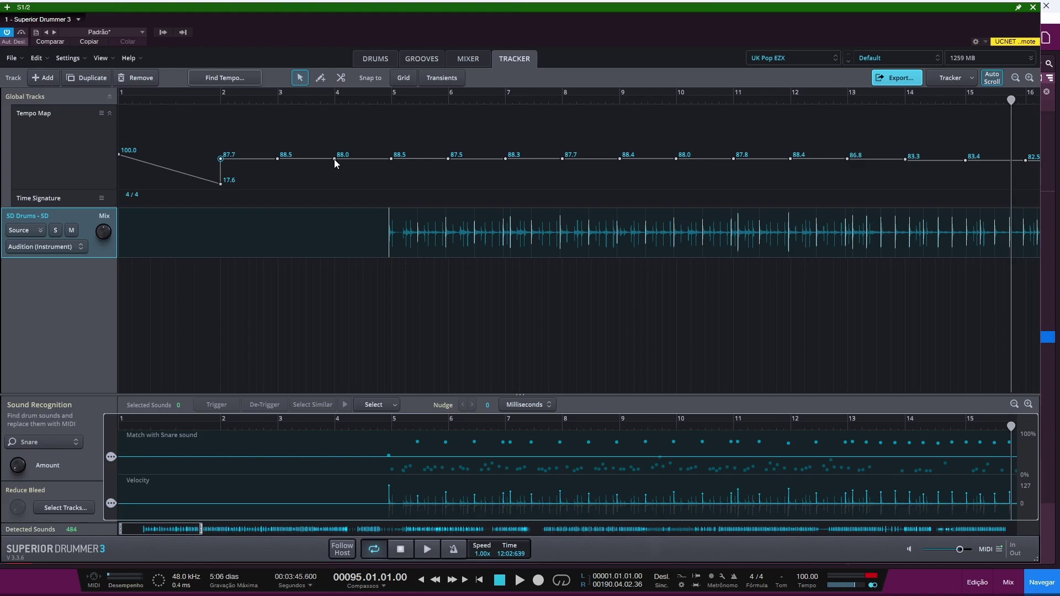
Try freehand tempo changes of 130 at bar 4, 31 at bar 5, 136 at bar 6, 30 at bar 7 and 147 at bar 8
{"action": "left_click_drag", "start_coordinate": [335, 159], "coordinate": [383, 179]}
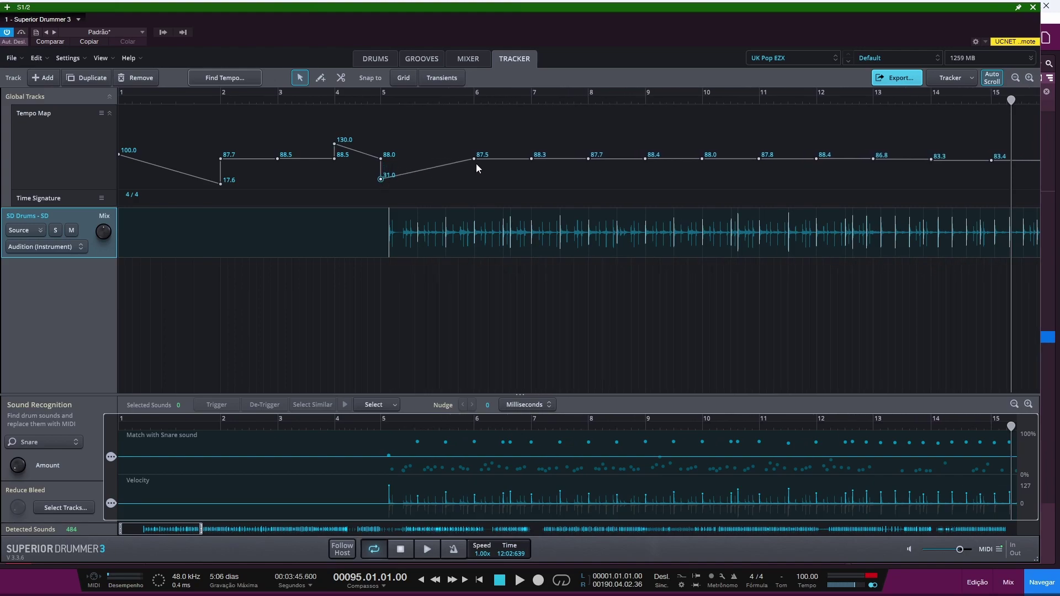
{"action": "left_click_drag", "start_coordinate": [474, 159], "coordinate": [520, 180]}
{"action": "left_click_drag", "start_coordinate": [614, 159], "coordinate": [608, 137]}
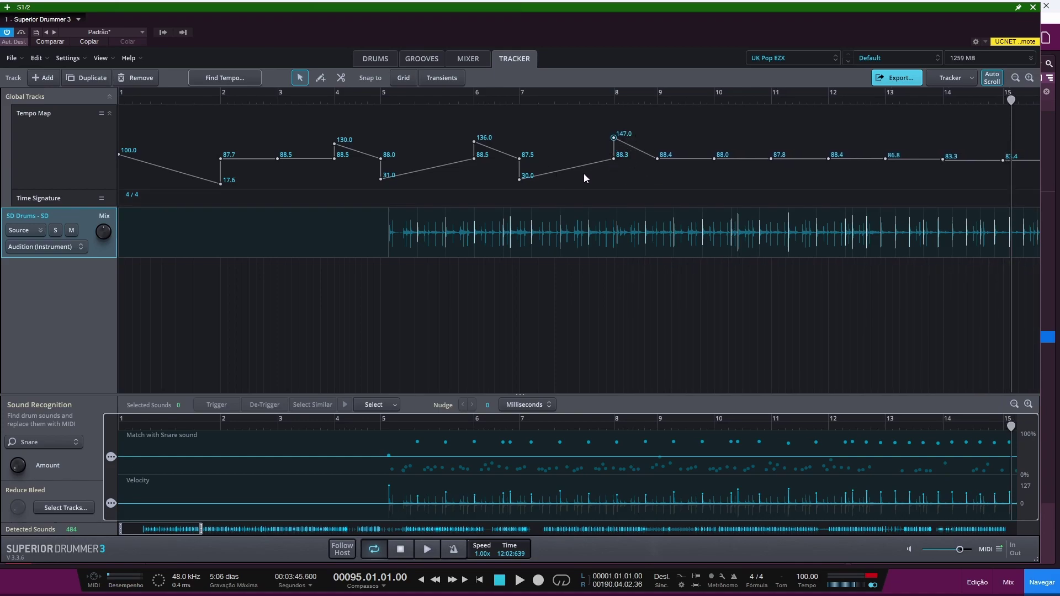
Delete all the removable tempo markers and raise the single remaining tempo at bar 1 to 112
{"action": "left_click", "coordinate": [334, 159]}
{"action": "key", "text": "ctrl+a"}
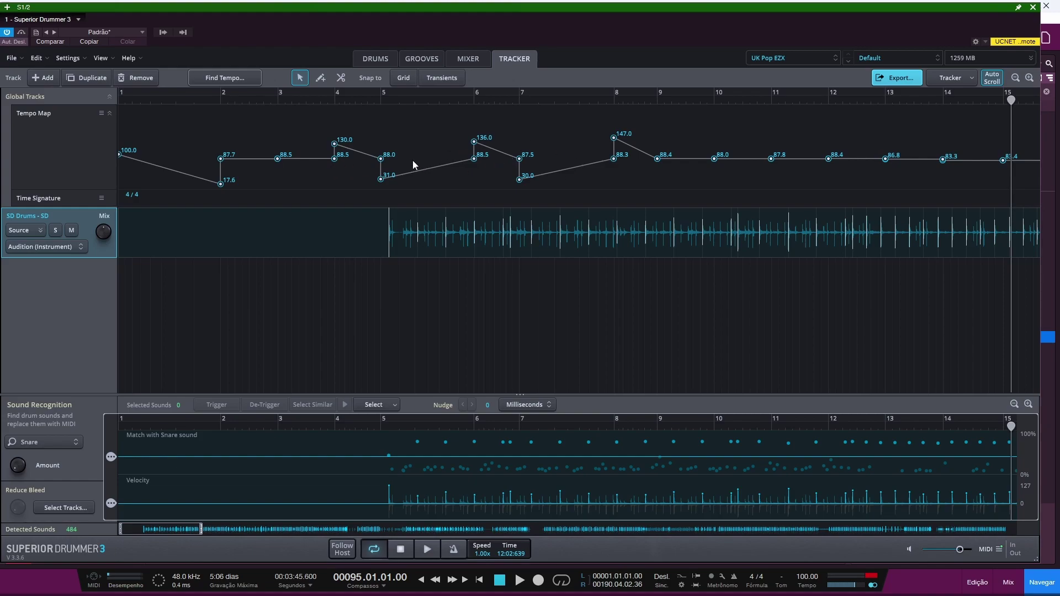
{"action": "key", "text": "Delete"}
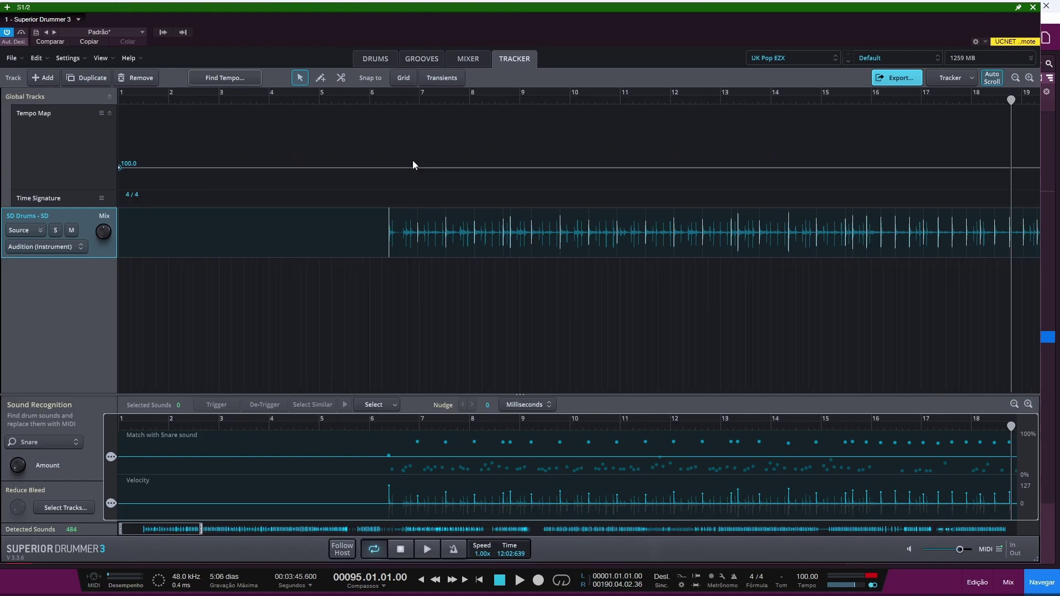
{"action": "mouse_move", "coordinate": [117, 168]}
{"action": "left_mouse_down"}
{"action": "mouse_move", "coordinate": [126, 131]}
{"action": "mouse_move", "coordinate": [129, 167]}
{"action": "left_mouse_up"}
Open Find Tempo for the tempo map and cancel it without updating the map
{"action": "left_click", "coordinate": [102, 114]}
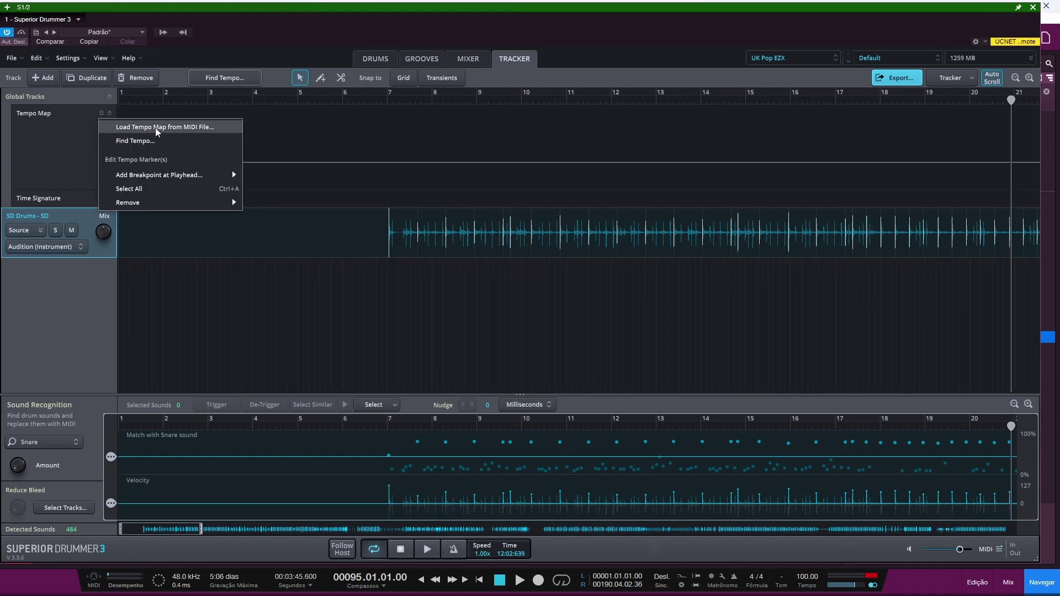
{"action": "left_click", "coordinate": [142, 142]}
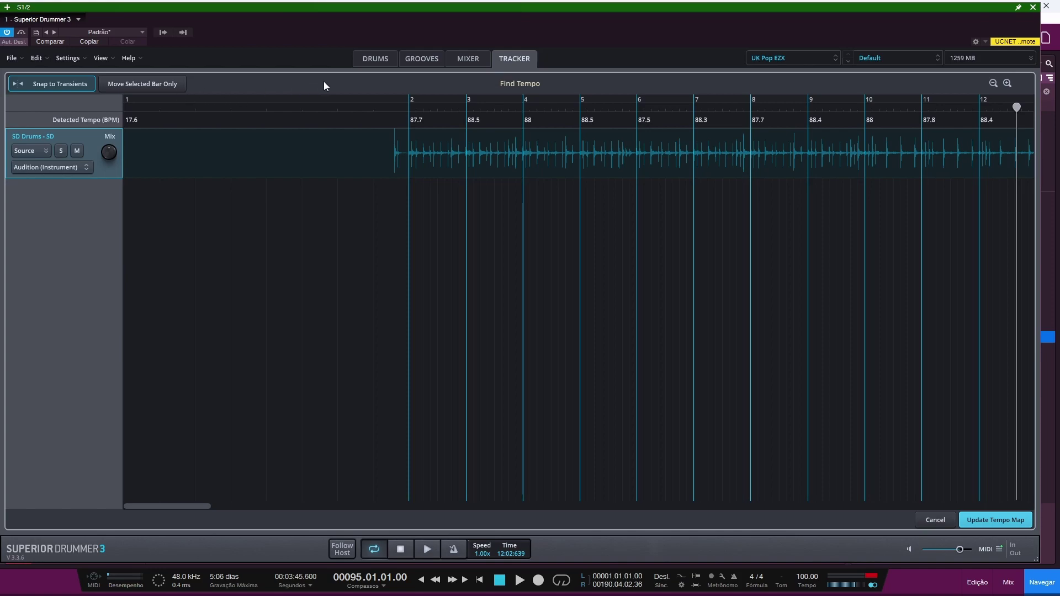
{"action": "left_click", "coordinate": [939, 518]}
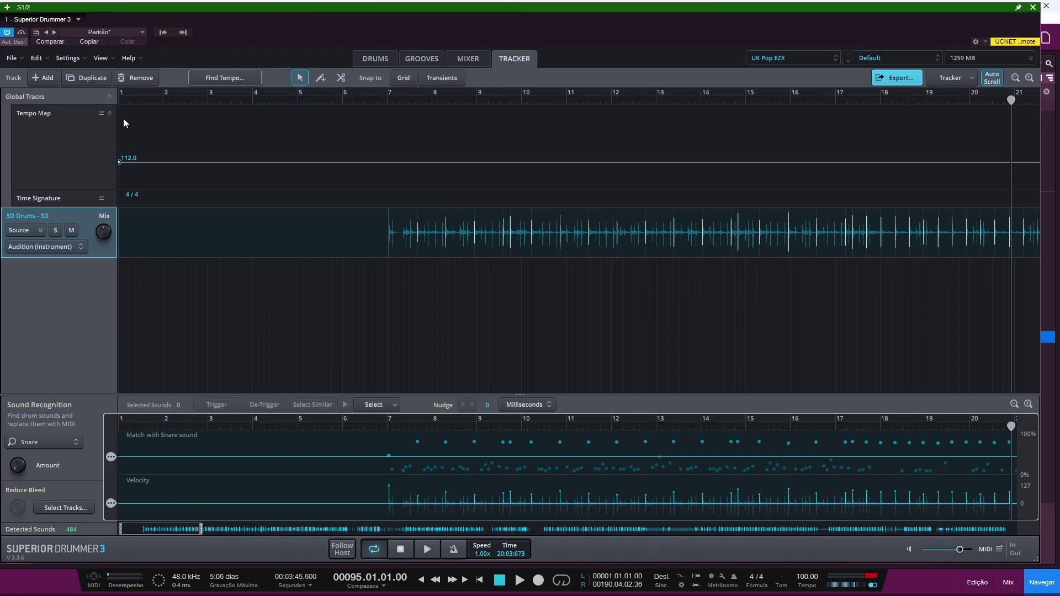
{"action": "left_click", "coordinate": [102, 114]}
{"action": "mouse_move", "coordinate": [127, 176]}
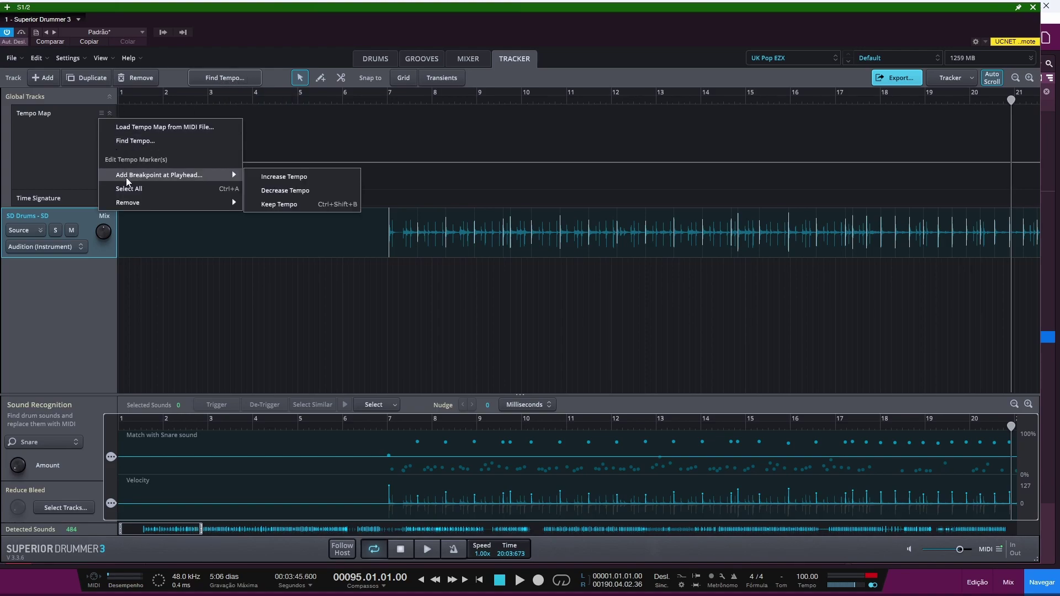
{"action": "left_click", "coordinate": [245, 133]}
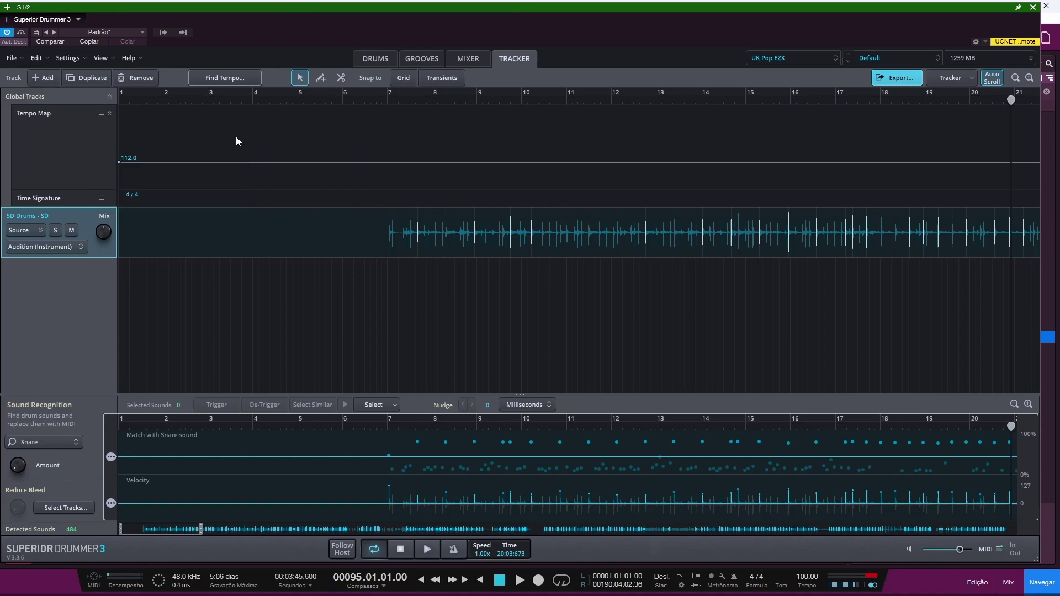
Add tempo markers at bar 3 and bar 4, lowering the first to 81 and raising the second to 144
{"action": "right_click", "coordinate": [233, 162]}
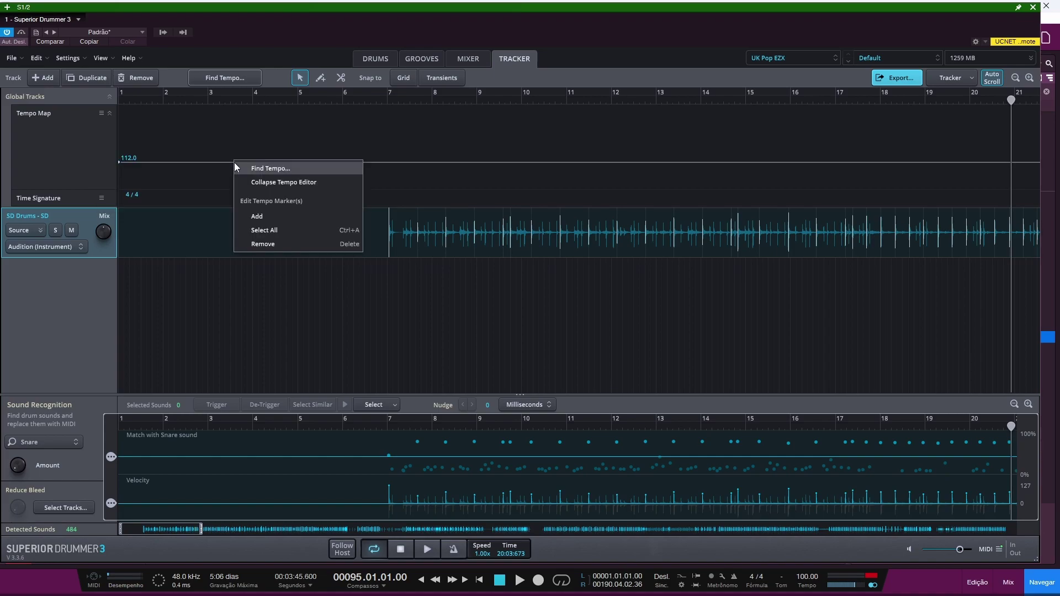
{"action": "left_click", "coordinate": [260, 217]}
{"action": "left_click_drag", "start_coordinate": [231, 163], "coordinate": [243, 175]}
{"action": "right_click", "coordinate": [274, 174]}
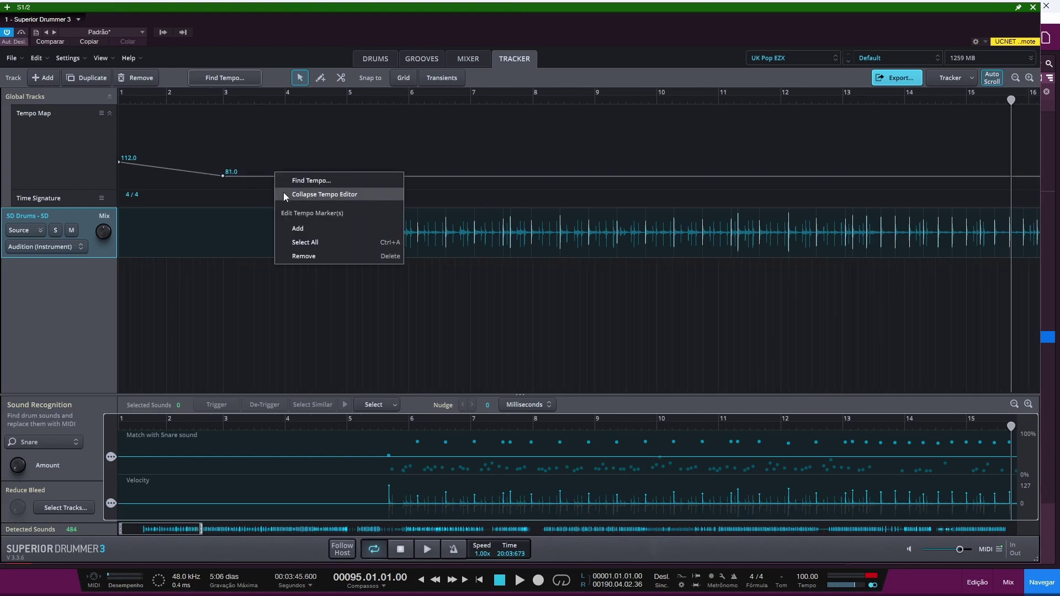
{"action": "left_click", "coordinate": [299, 229]}
{"action": "left_click_drag", "start_coordinate": [277, 177], "coordinate": [282, 143]}
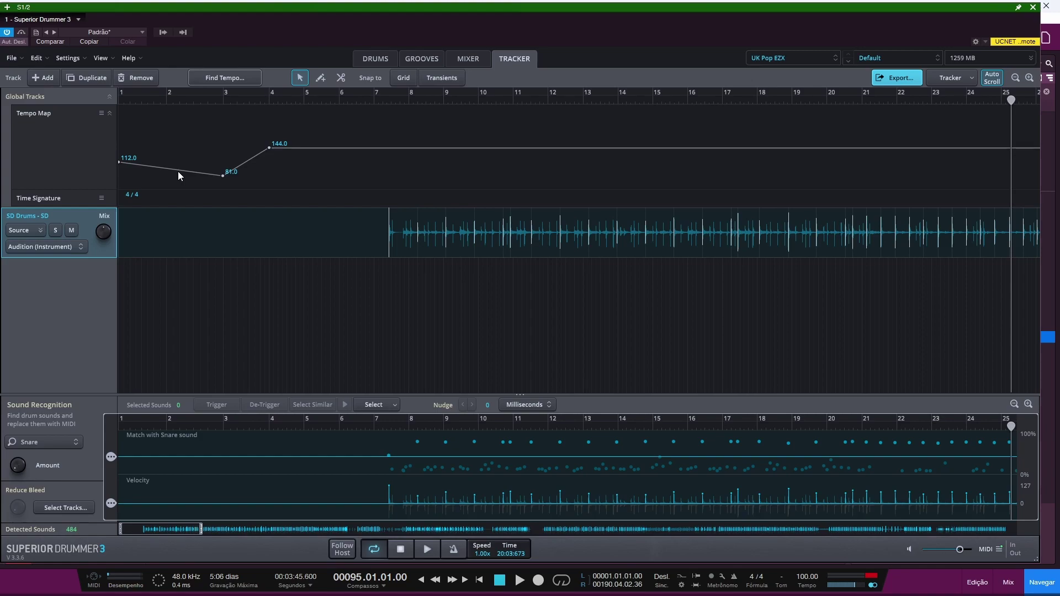
Delete the tempo markers at bars 4 and 3, and collapse the tempo map editor
{"action": "right_click", "coordinate": [296, 146]}
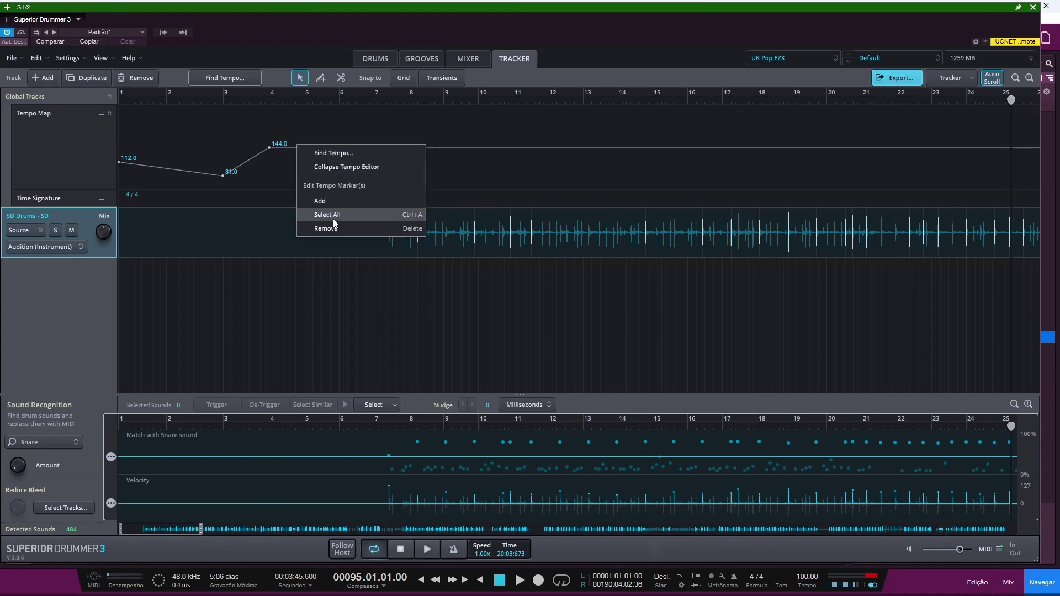
{"action": "left_click", "coordinate": [276, 167]}
{"action": "key", "text": "Delete"}
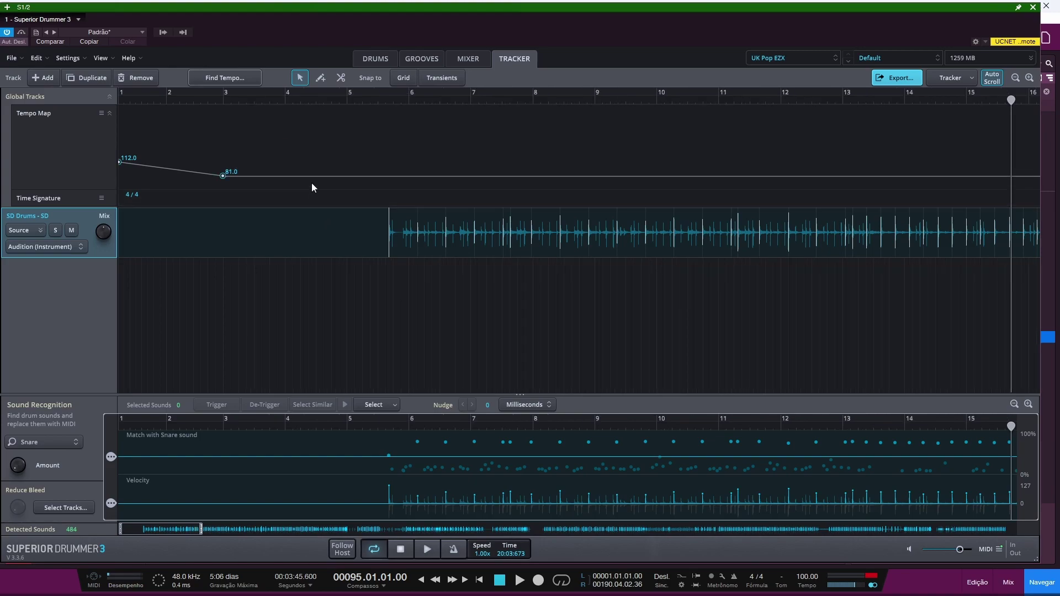
{"action": "key", "text": "Delete"}
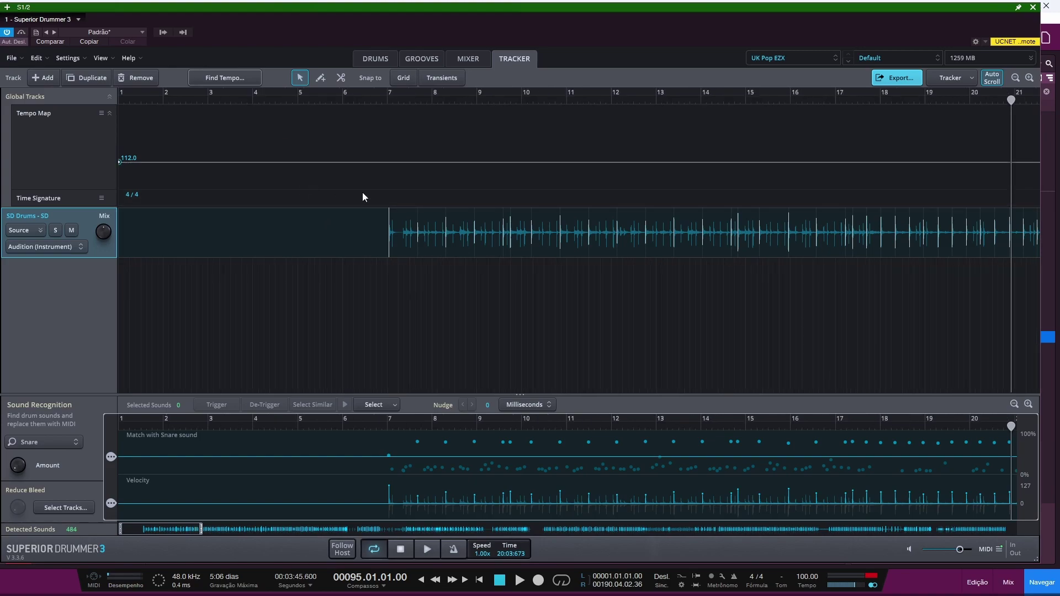
{"action": "left_click", "coordinate": [110, 112]}
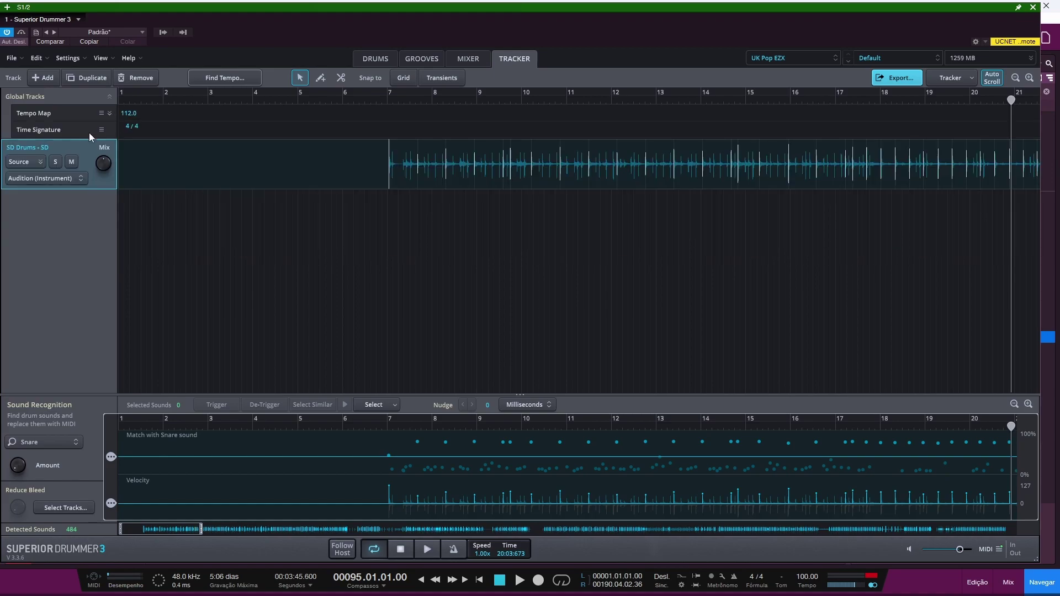
Add a 4/4 time signature marker at bar 3 and move it to bar 6
{"action": "left_click", "coordinate": [100, 131]}
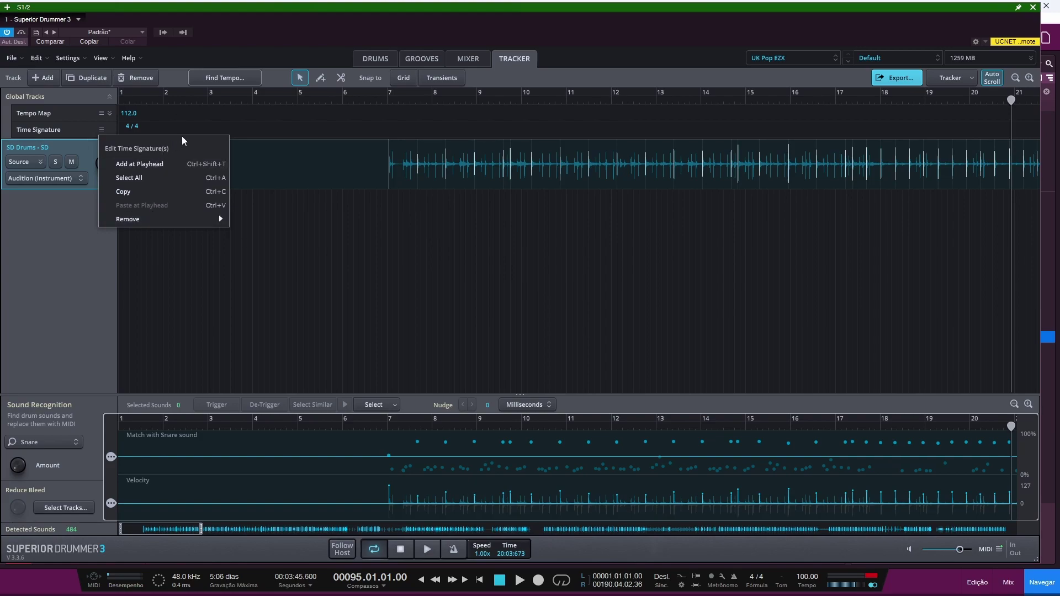
{"action": "right_click", "coordinate": [208, 124]}
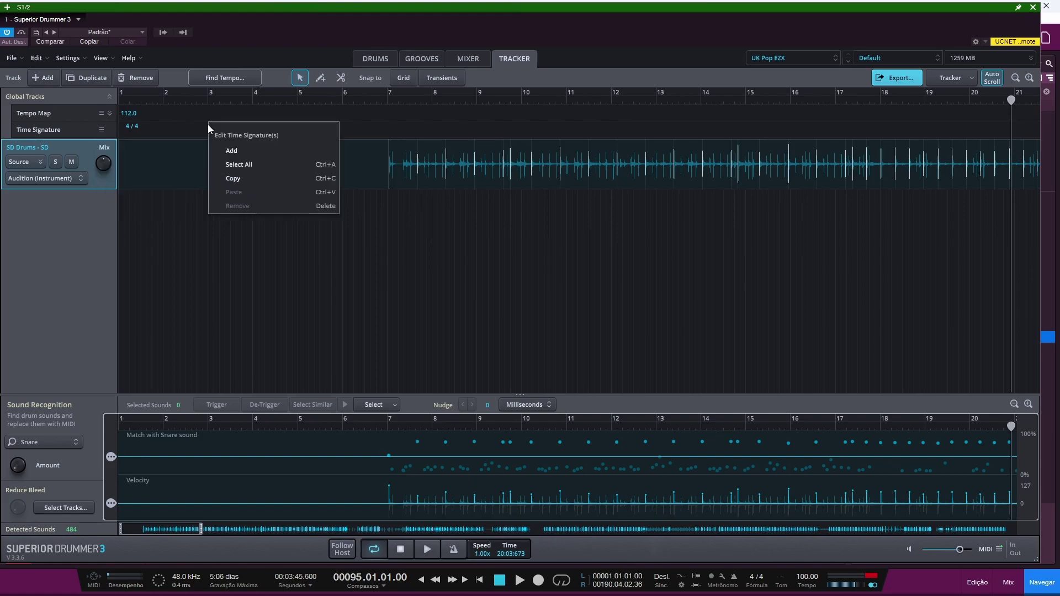
{"action": "left_click", "coordinate": [230, 151]}
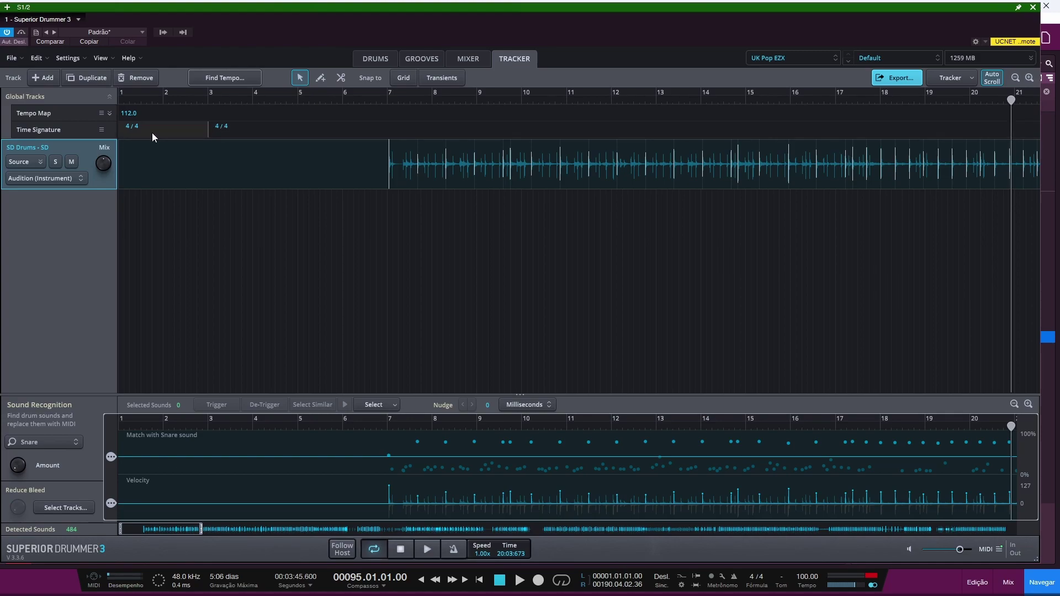
{"action": "left_click_drag", "start_coordinate": [206, 129], "coordinate": [345, 130]}
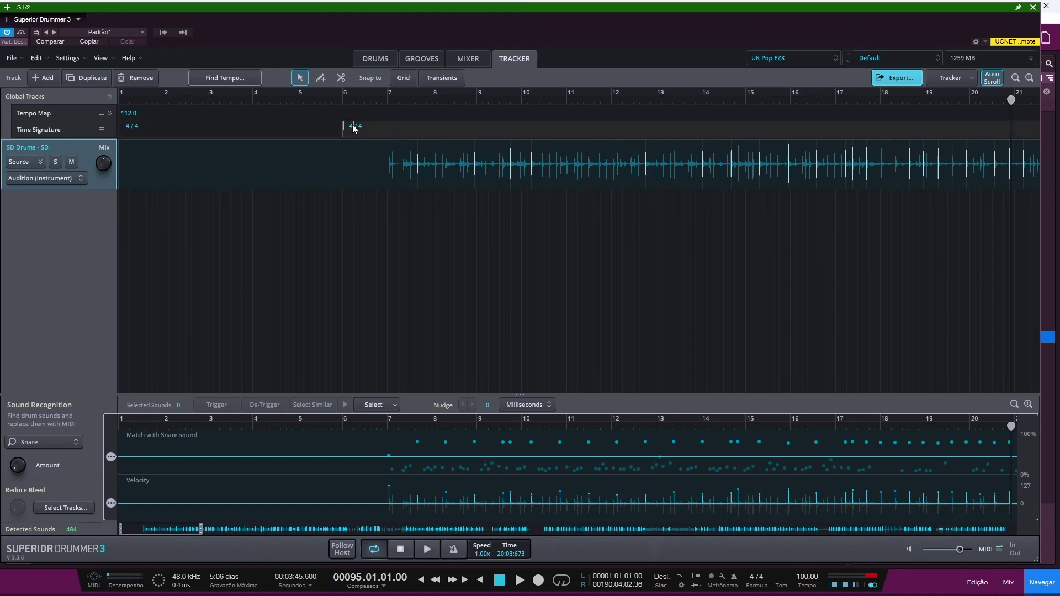